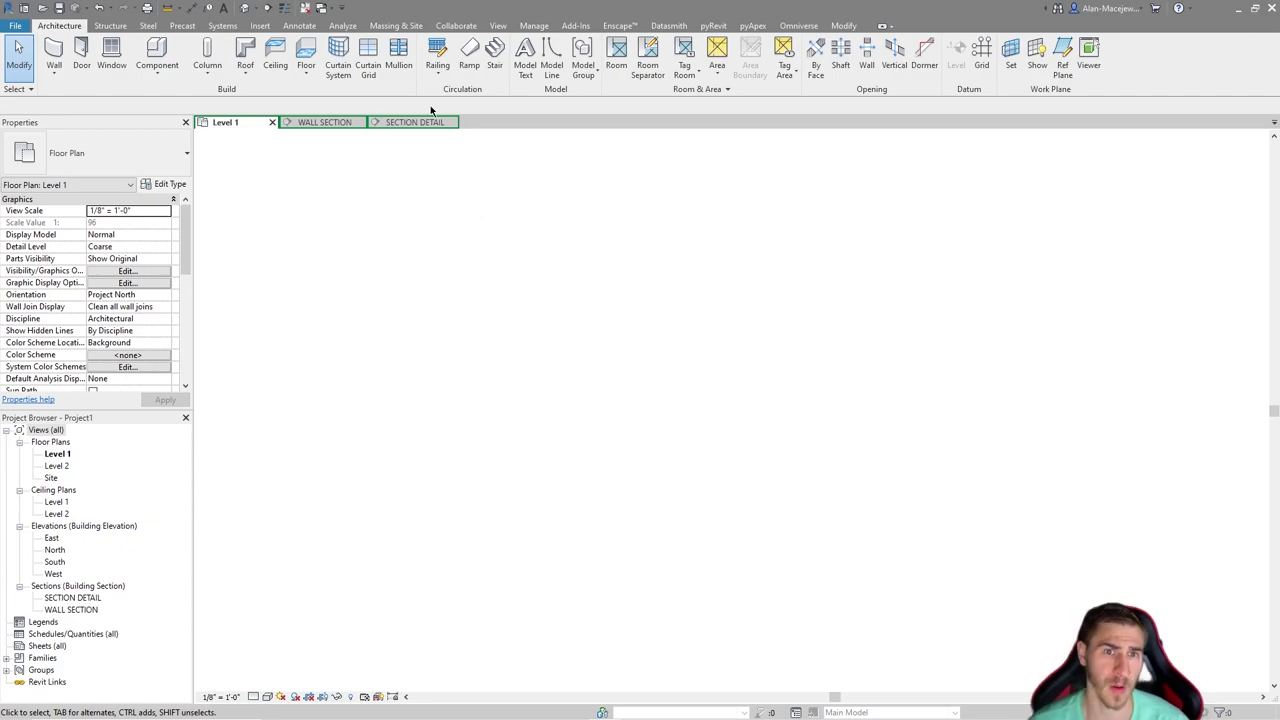
Step: Start a new stair and draw a horizontal model line about 38' 6" long as a guide
click(494, 55)
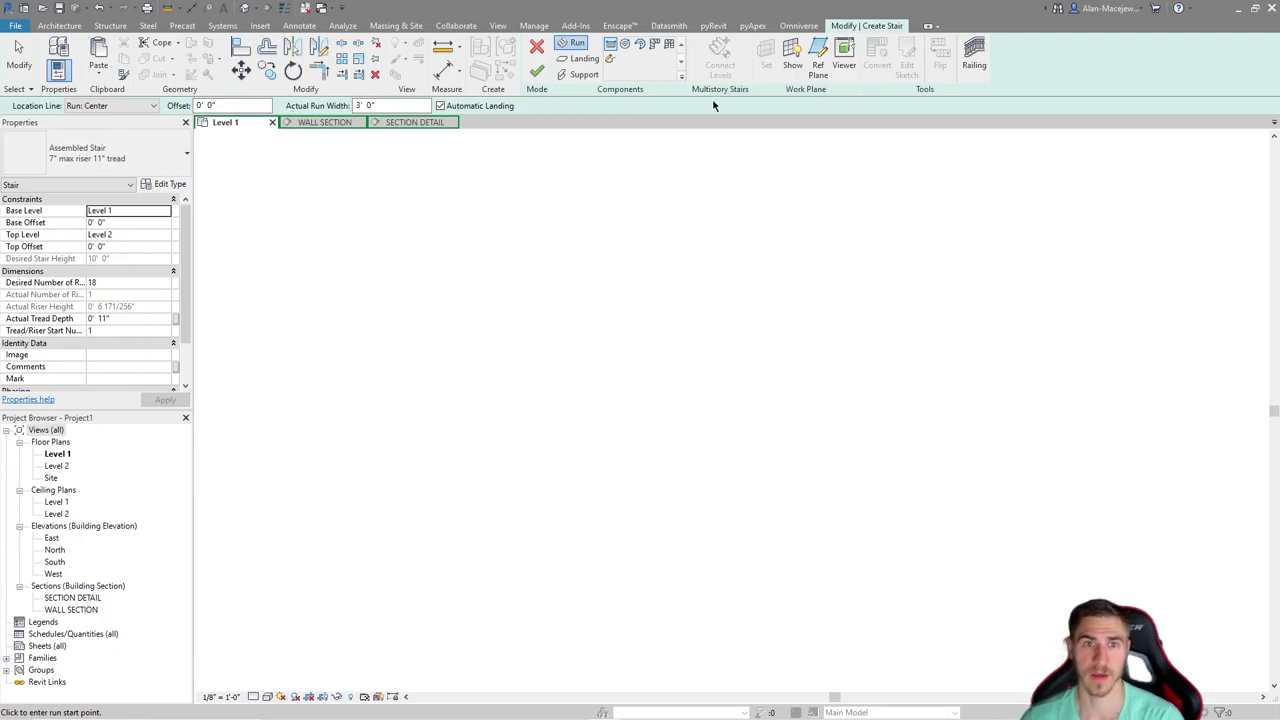
key(l)
key(i)
click(455, 534)
click(1071, 534)
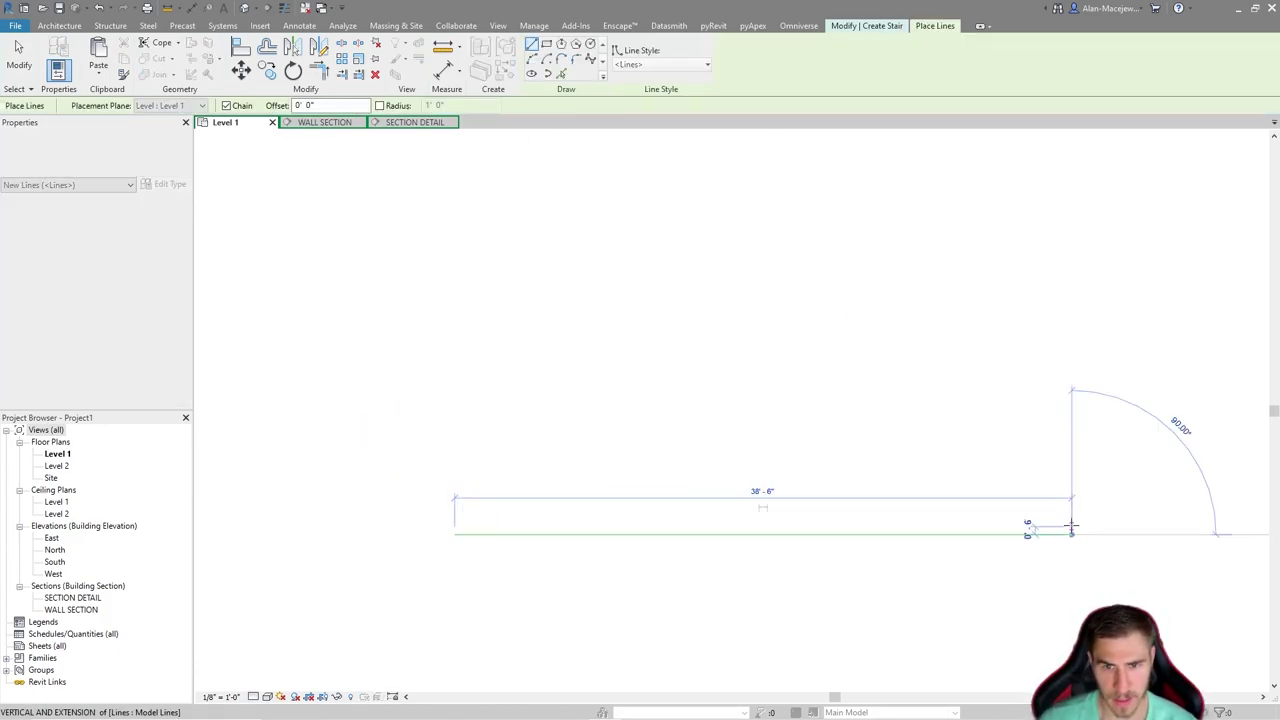
key(Escape)
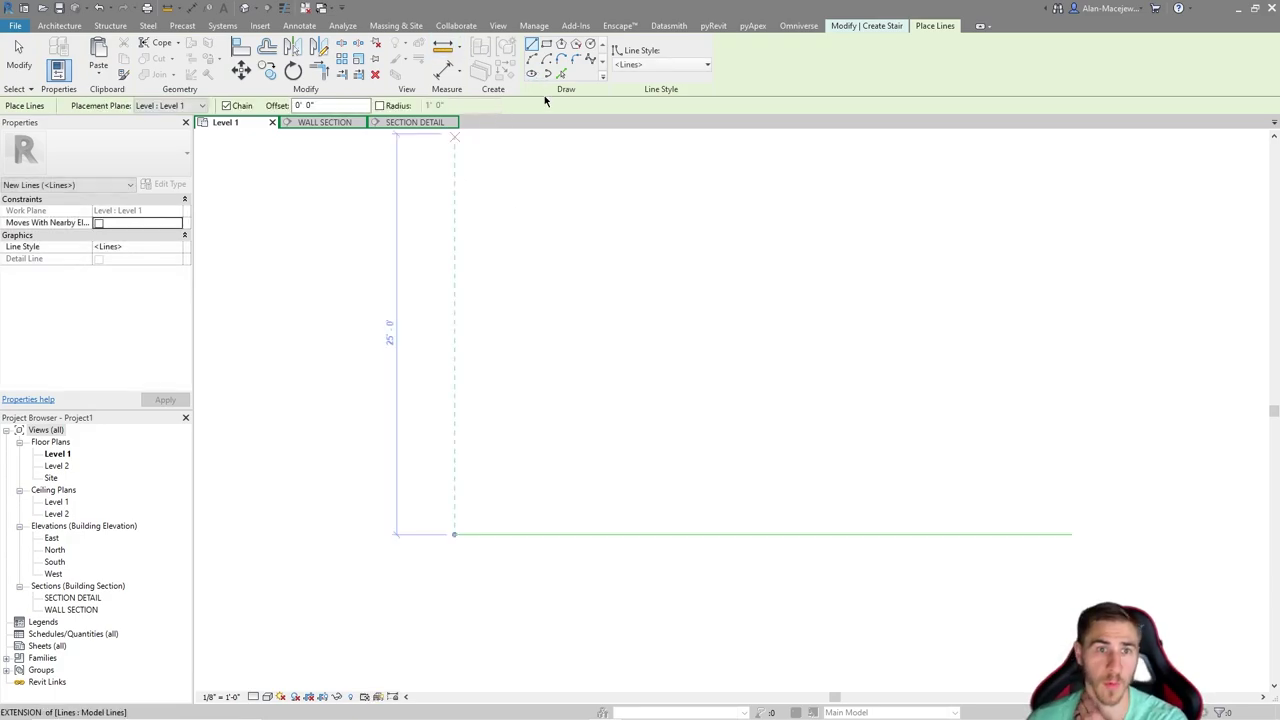
key(Escape)
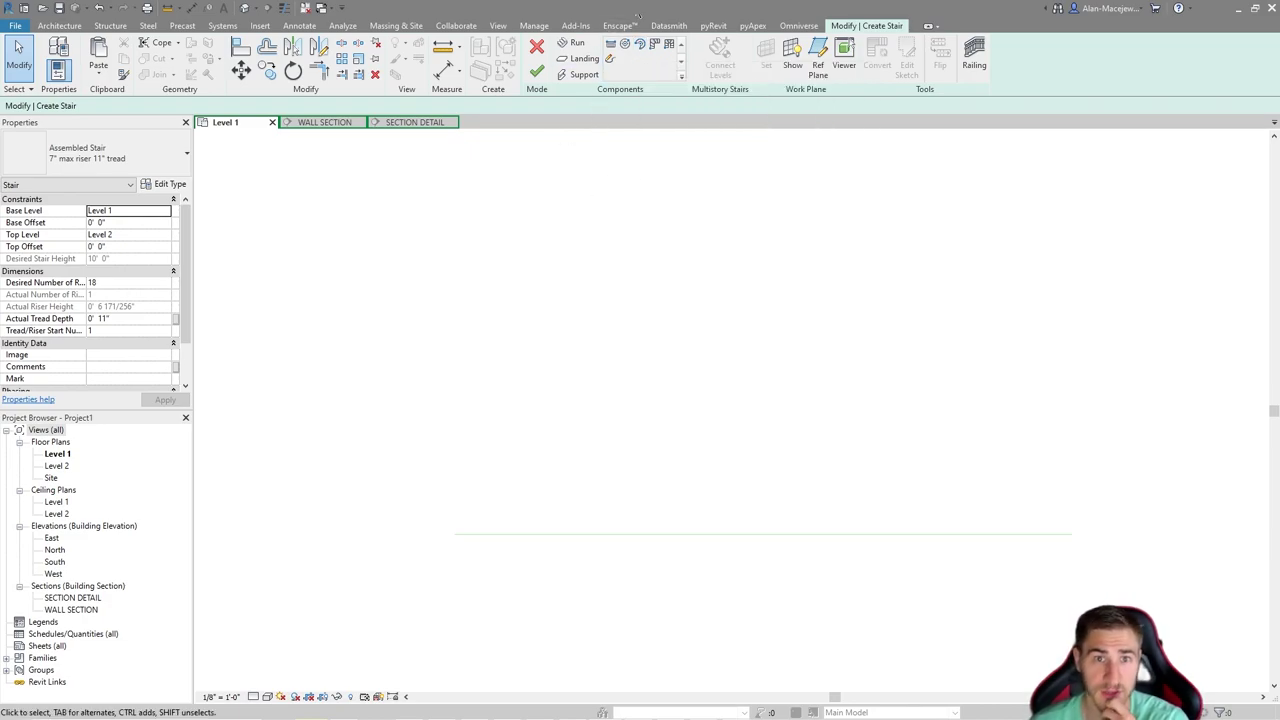
click(611, 44)
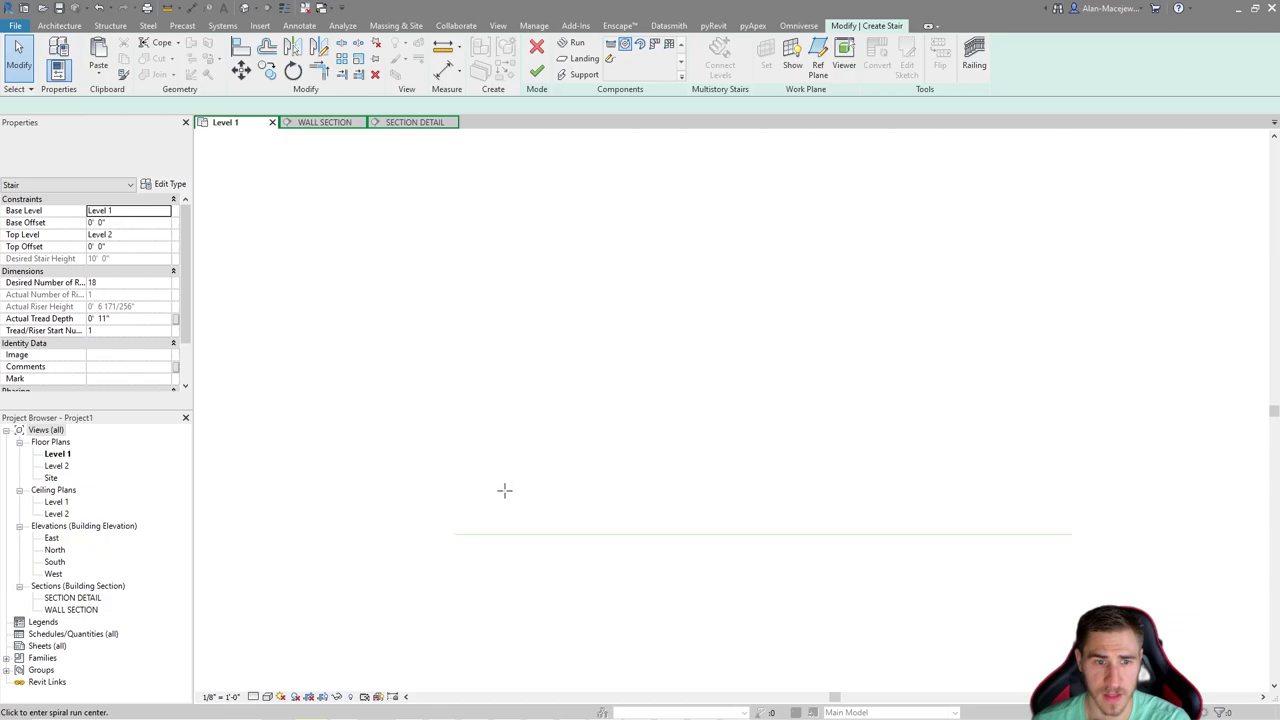
click(575, 490)
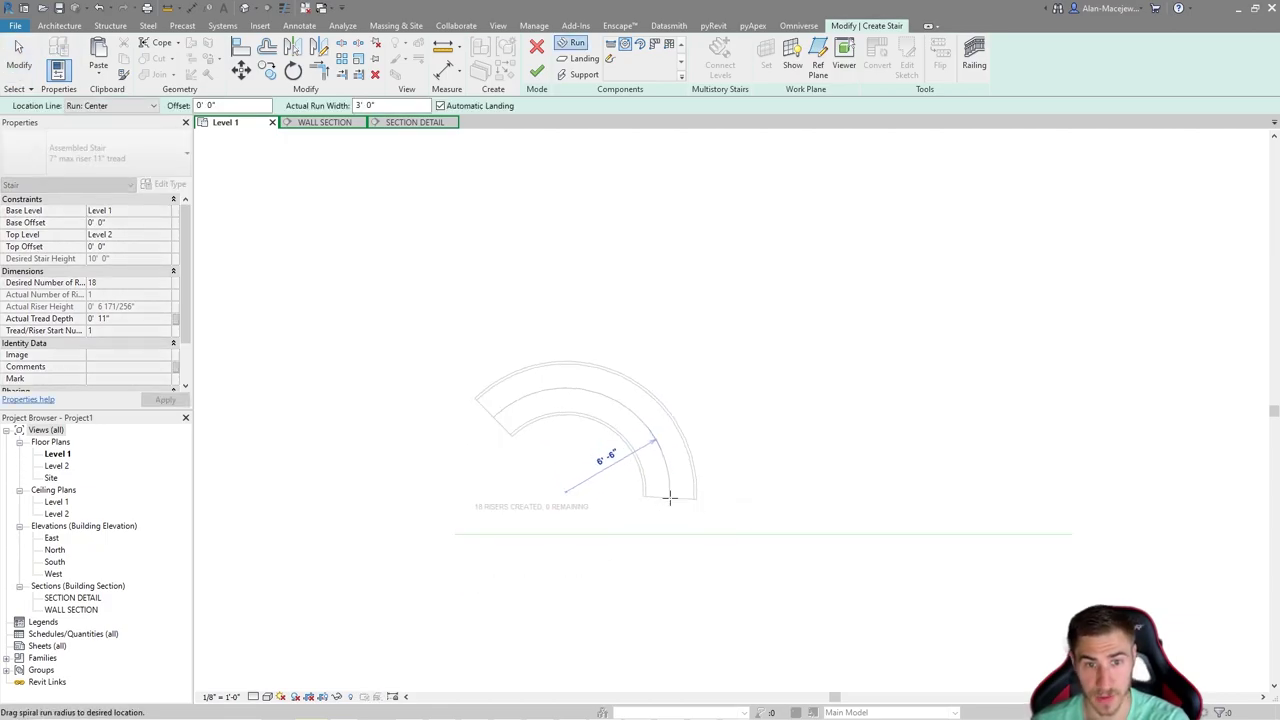
click(640, 44)
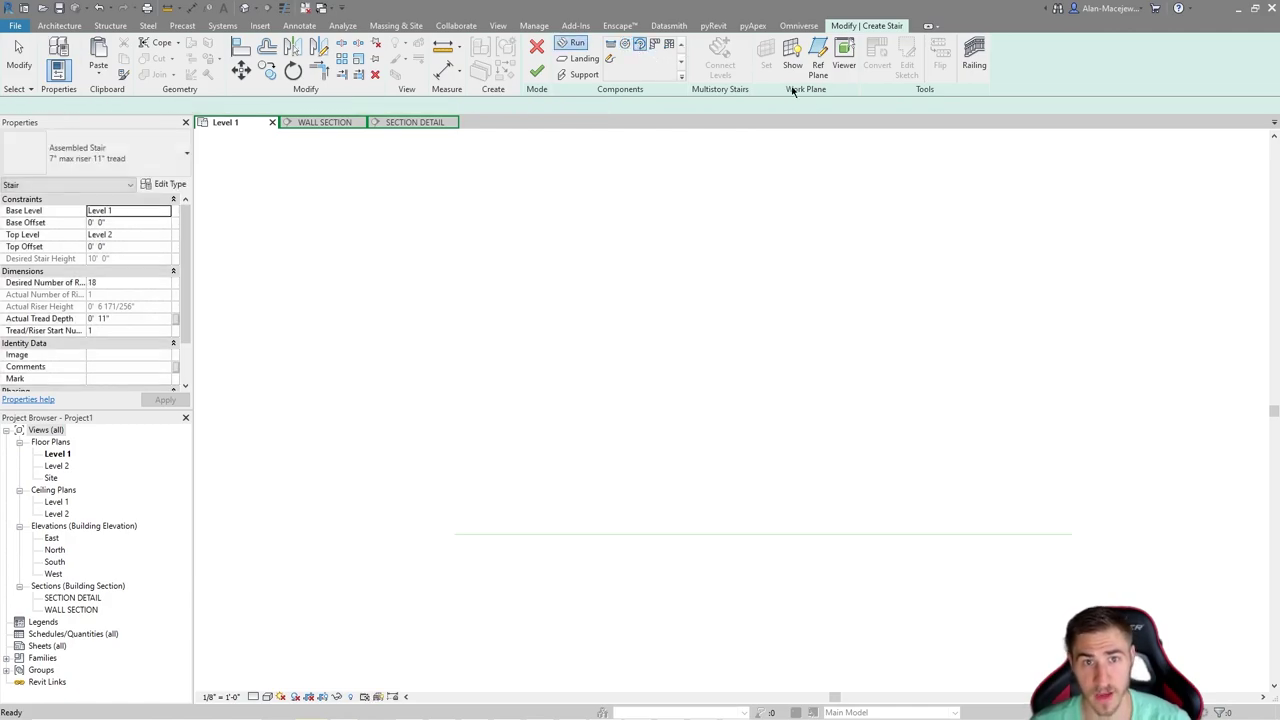
click(514, 471)
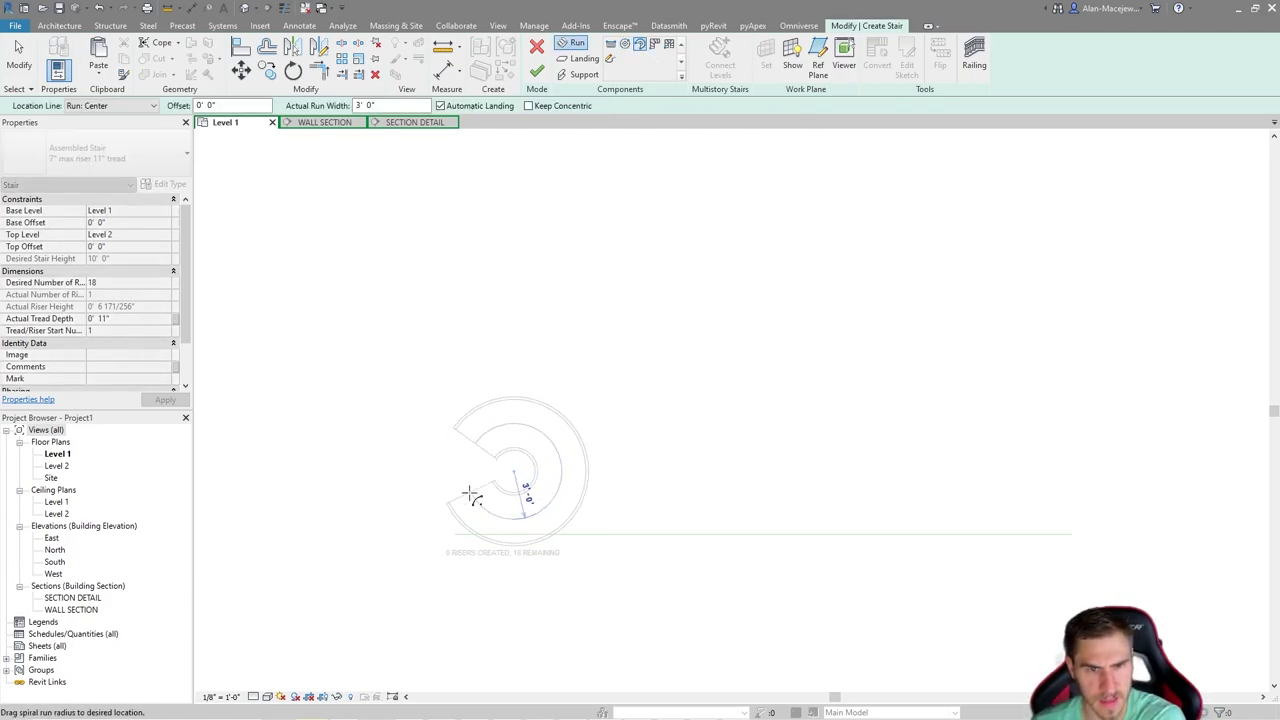
click(540, 495)
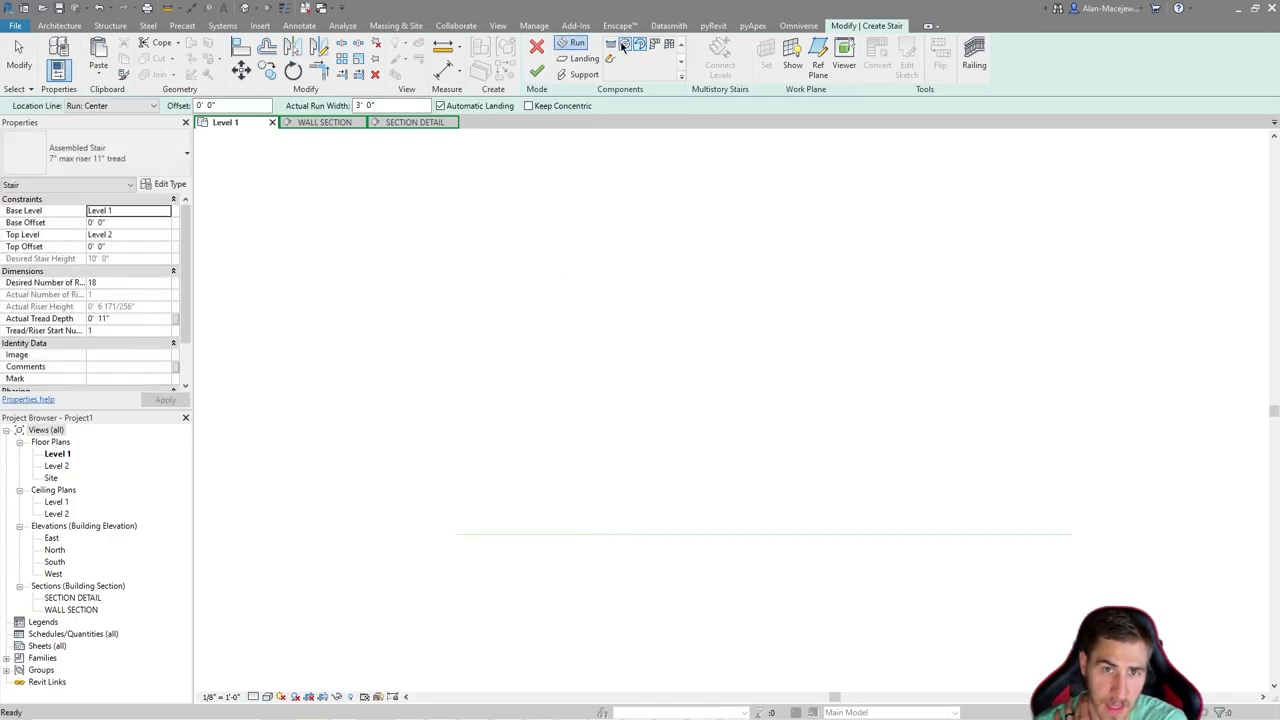
click(622, 48)
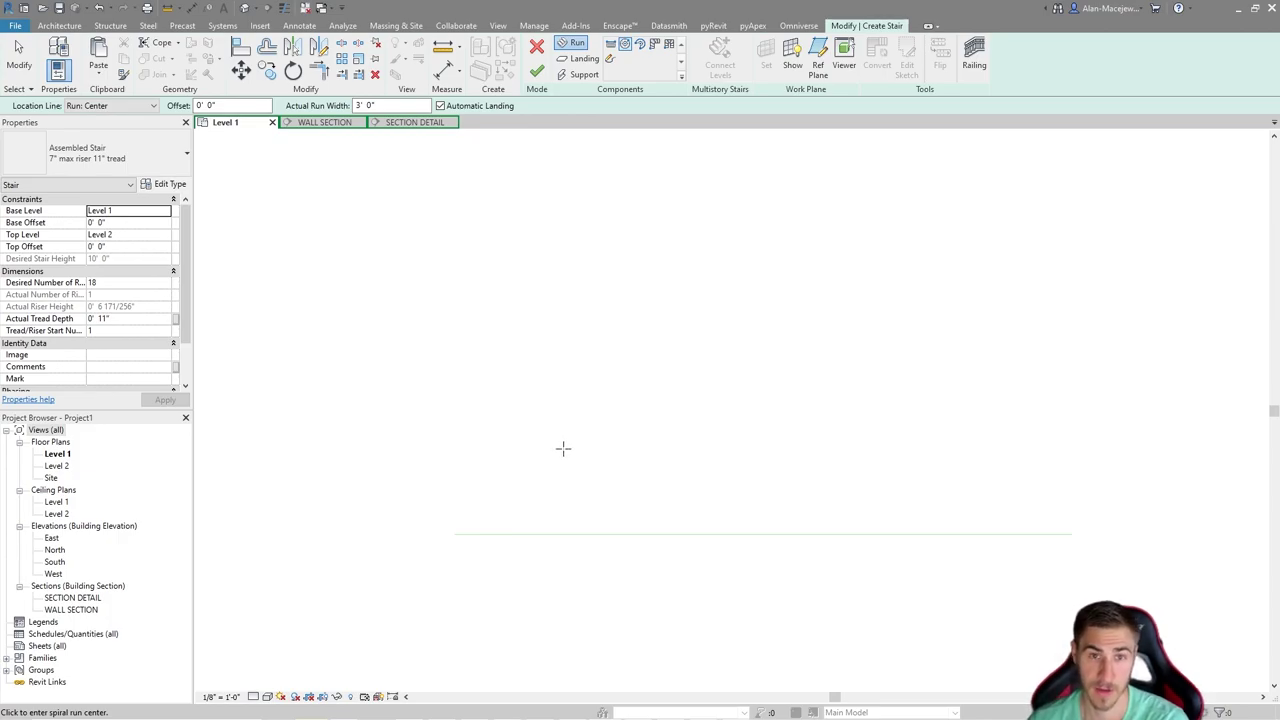
click(643, 45)
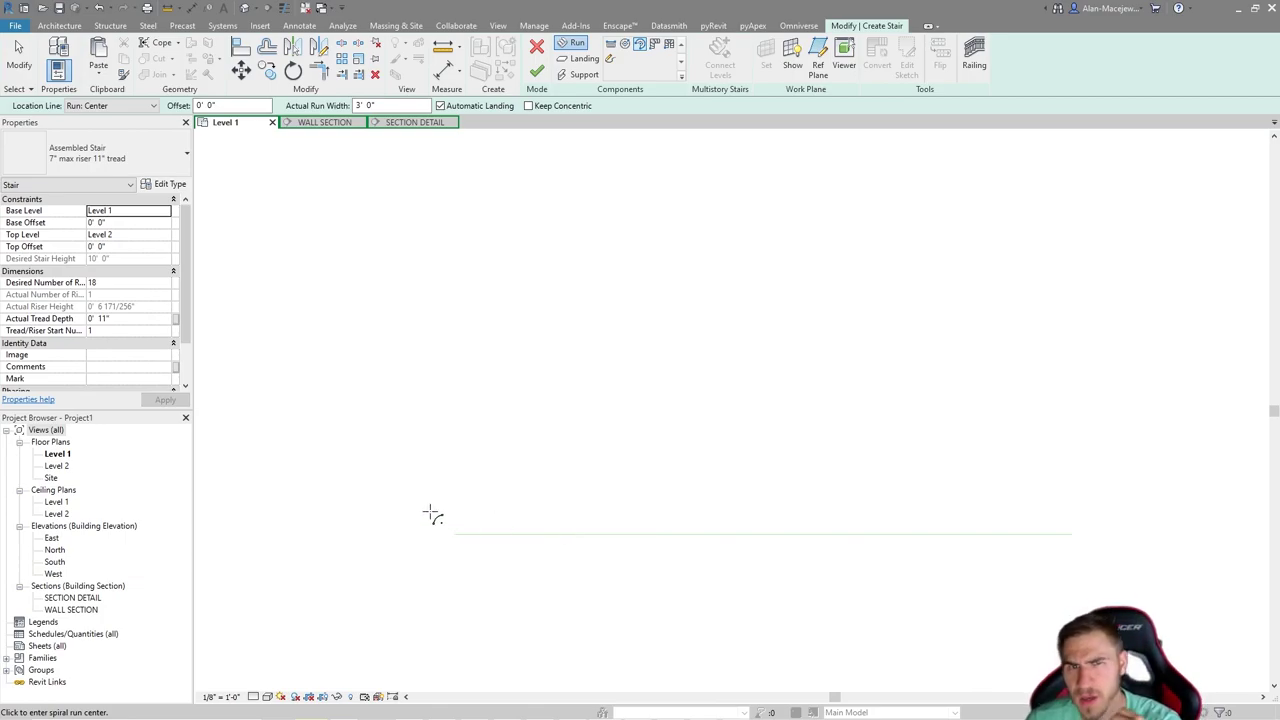
click(625, 45)
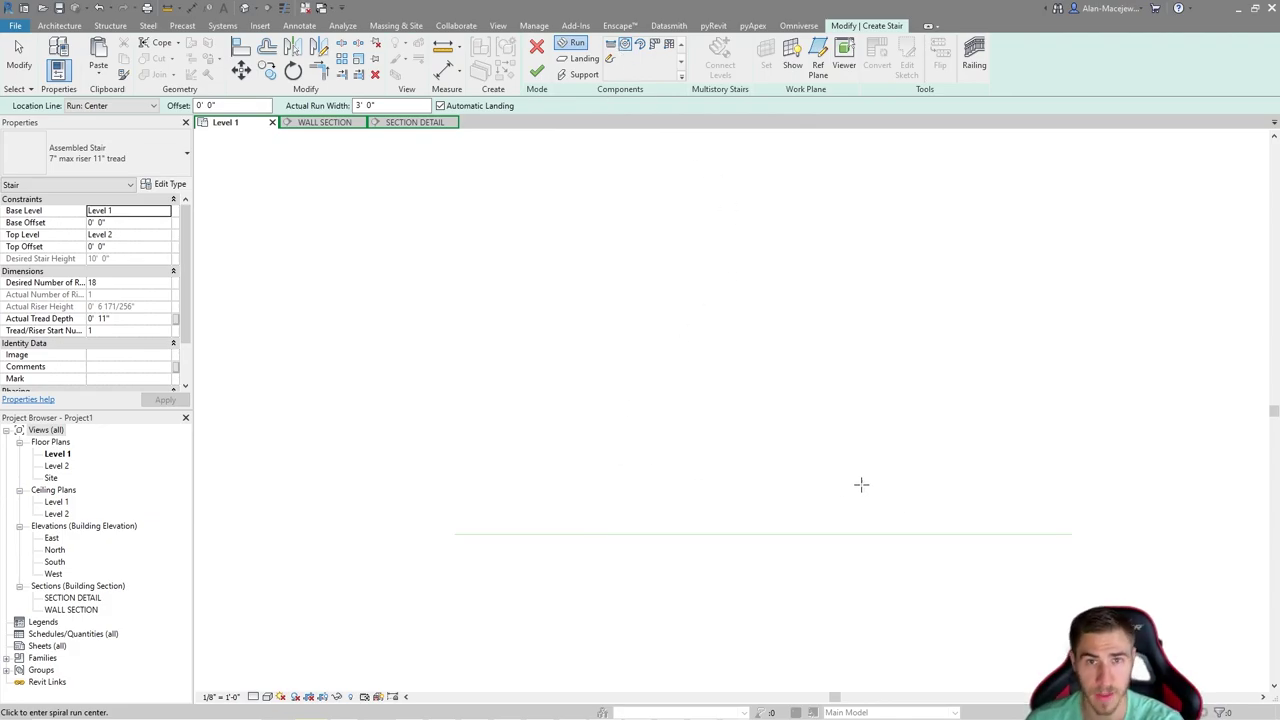
Step: Try a full-step spiral run centred on the start of the guide line, and undo it
click(452, 534)
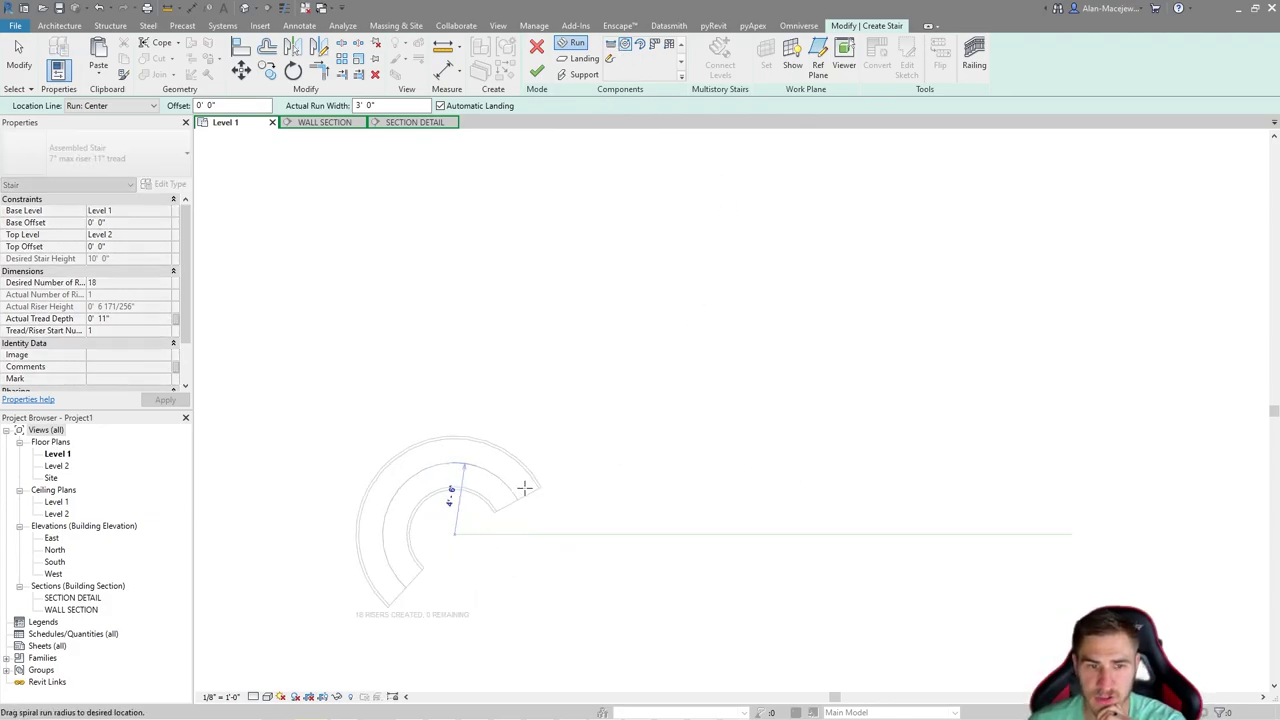
click(614, 534)
key(ctrl+z)
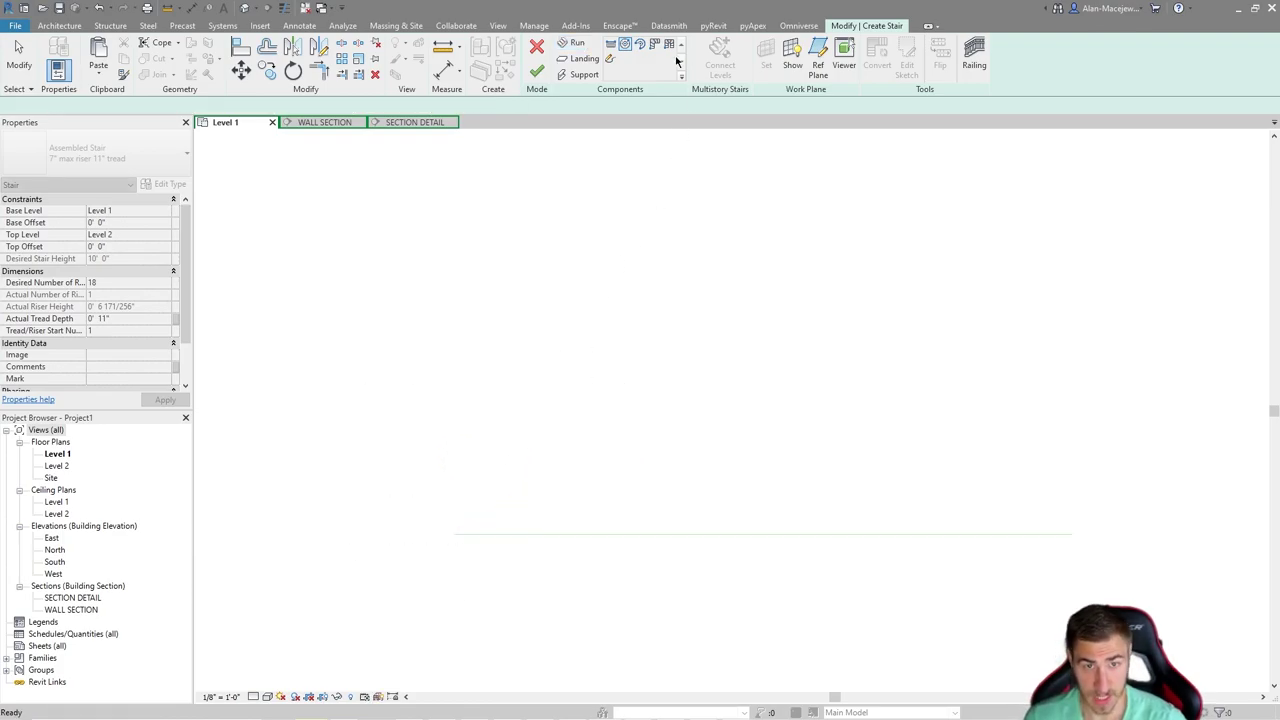
Step: Create an 18-riser center-ends spiral run centred on the guide line's start, using Exterior Support: Left and a radius of about 4' 6 3/4"
click(640, 43)
click(456, 534)
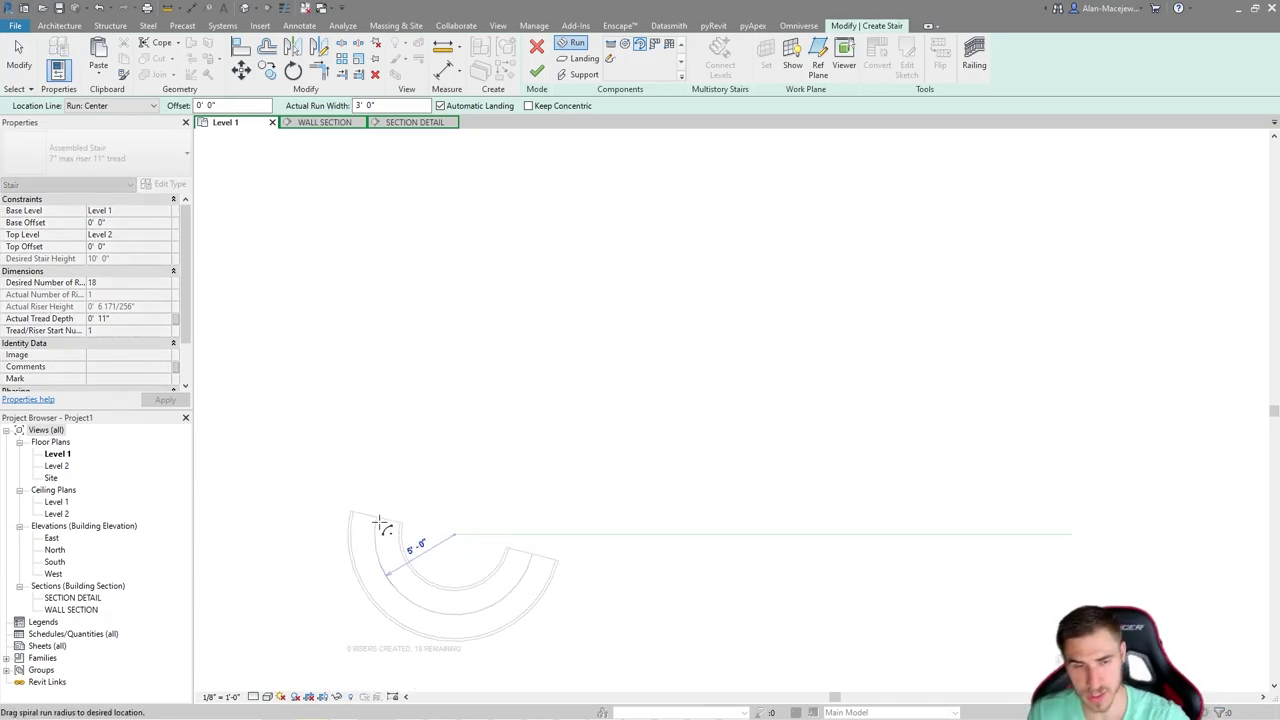
key(Escape)
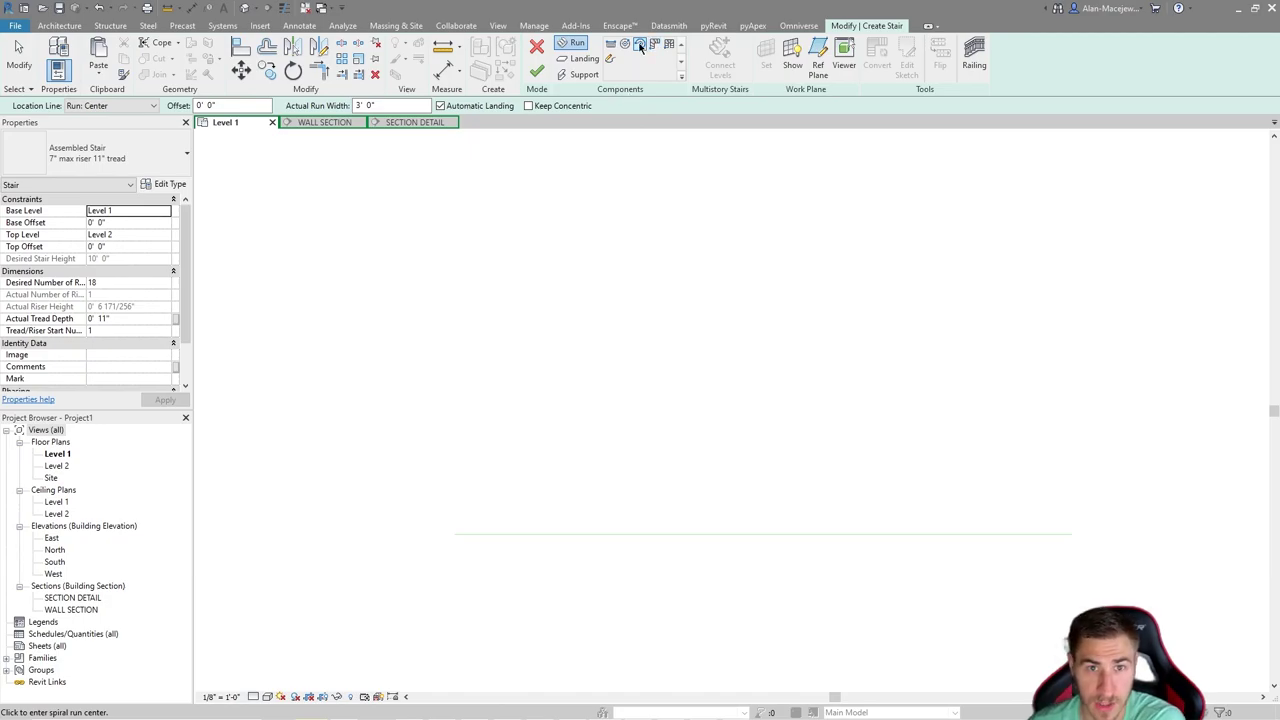
click(375, 105)
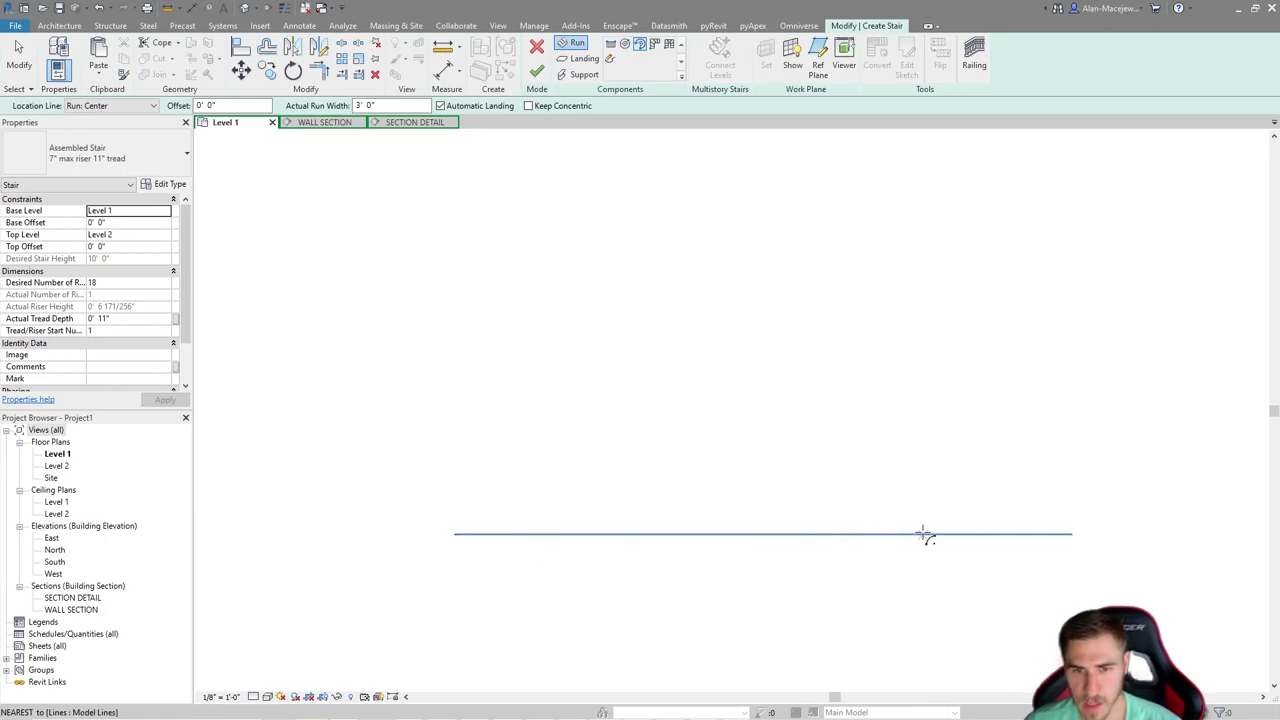
click(454, 535)
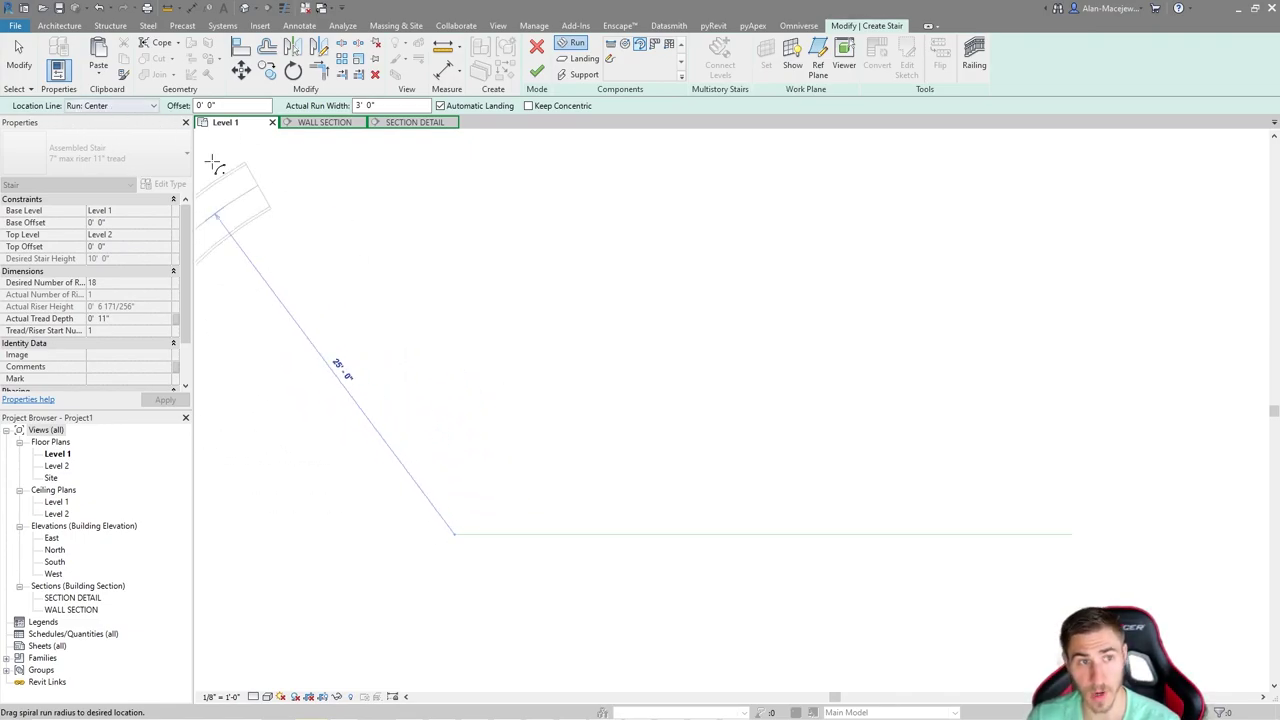
click(101, 106)
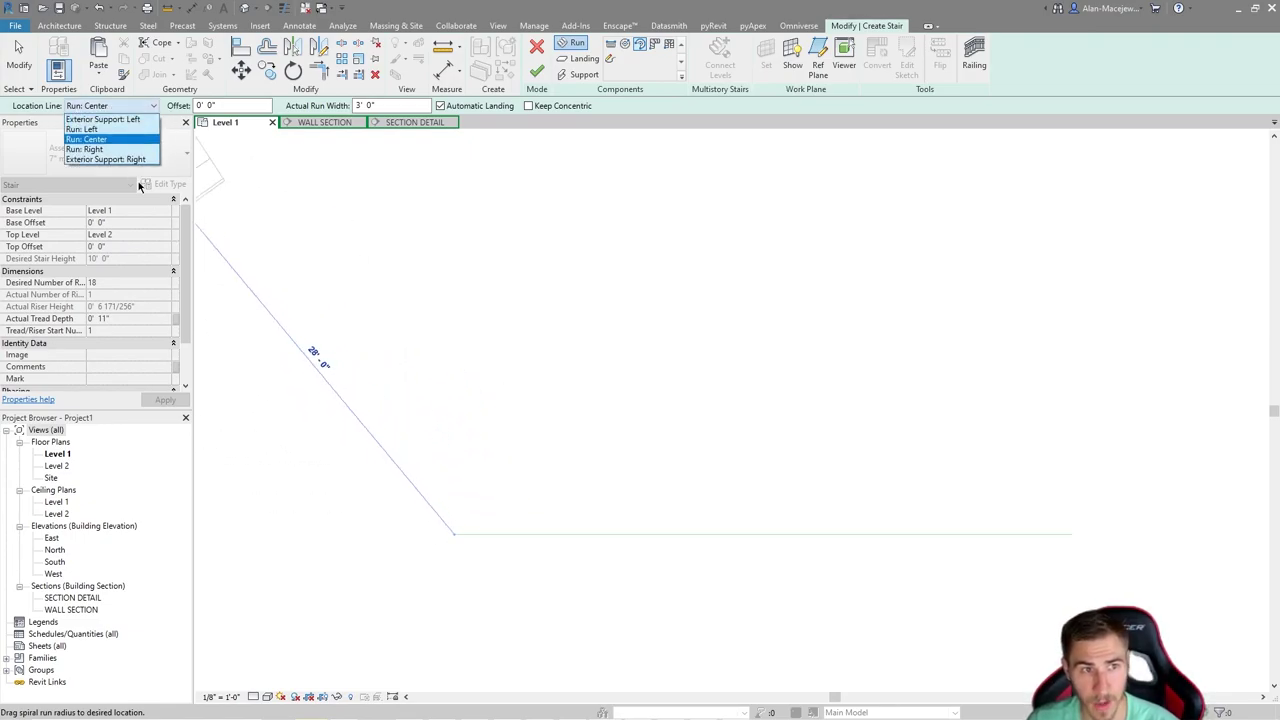
click(104, 119)
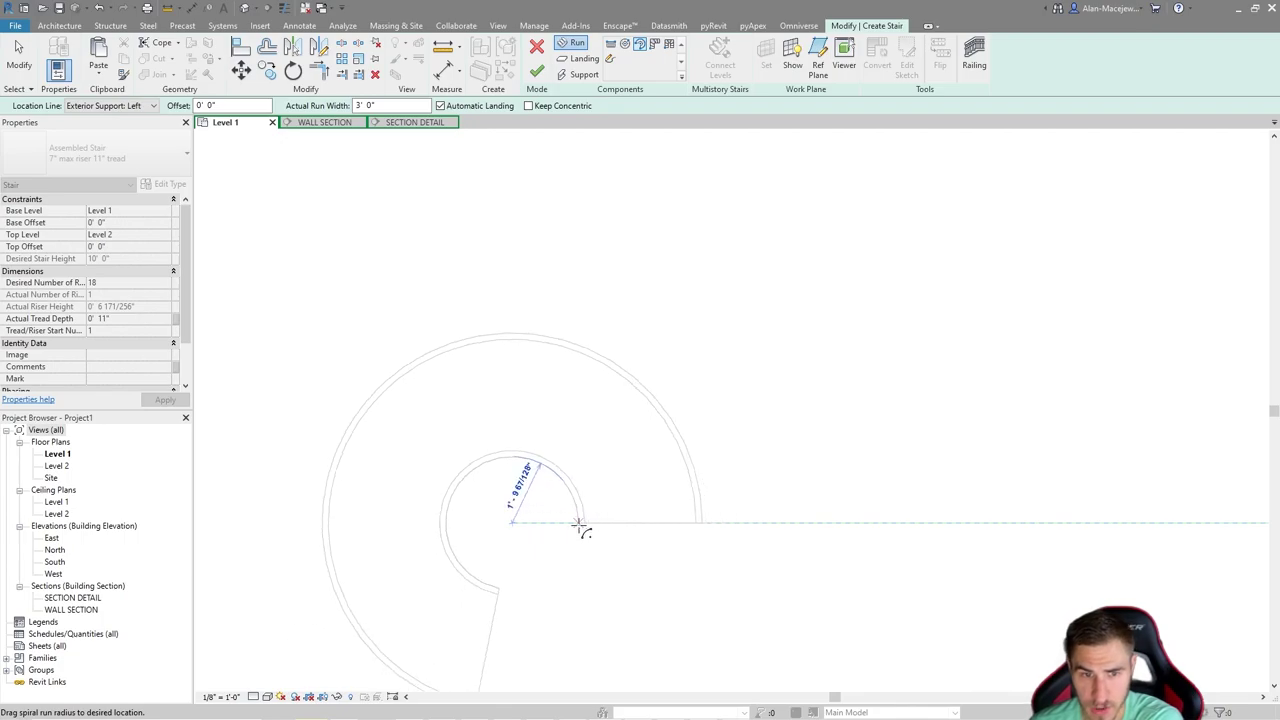
click(681, 524)
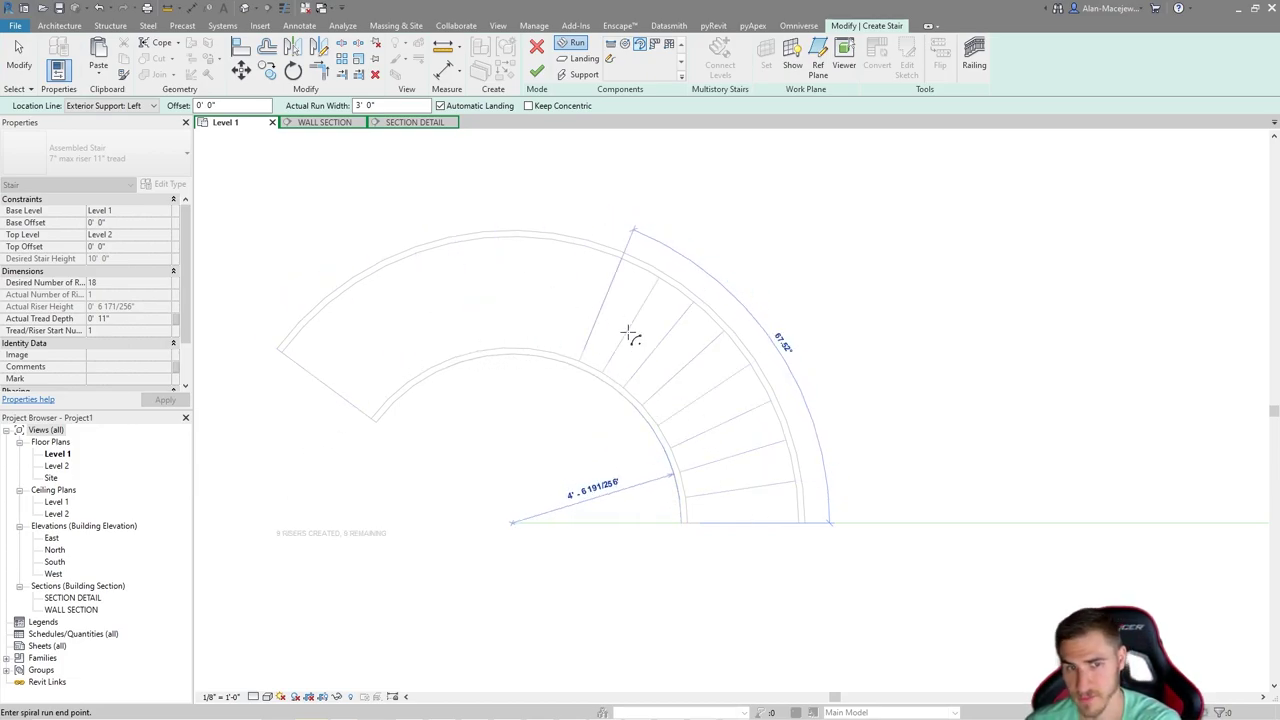
click(310, 362)
key(Escape)
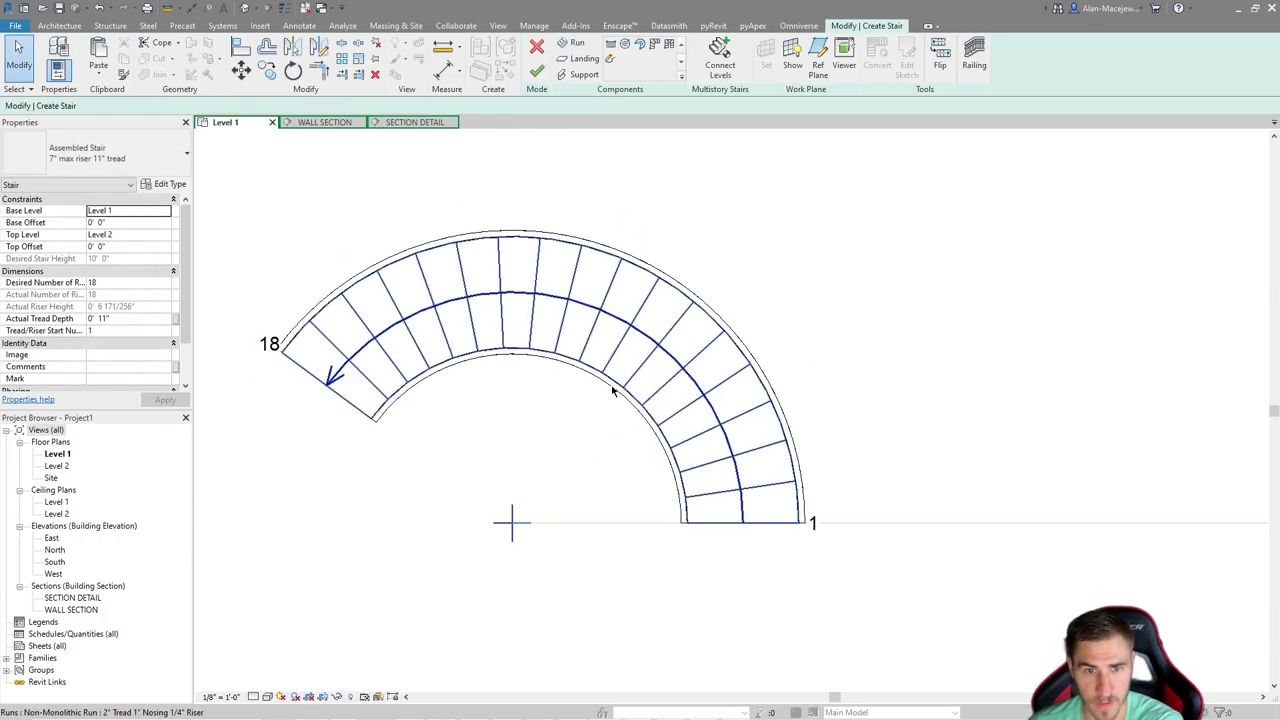
Step: Examine the spiral run and its inner support for editable radius dimensions
click(674, 386)
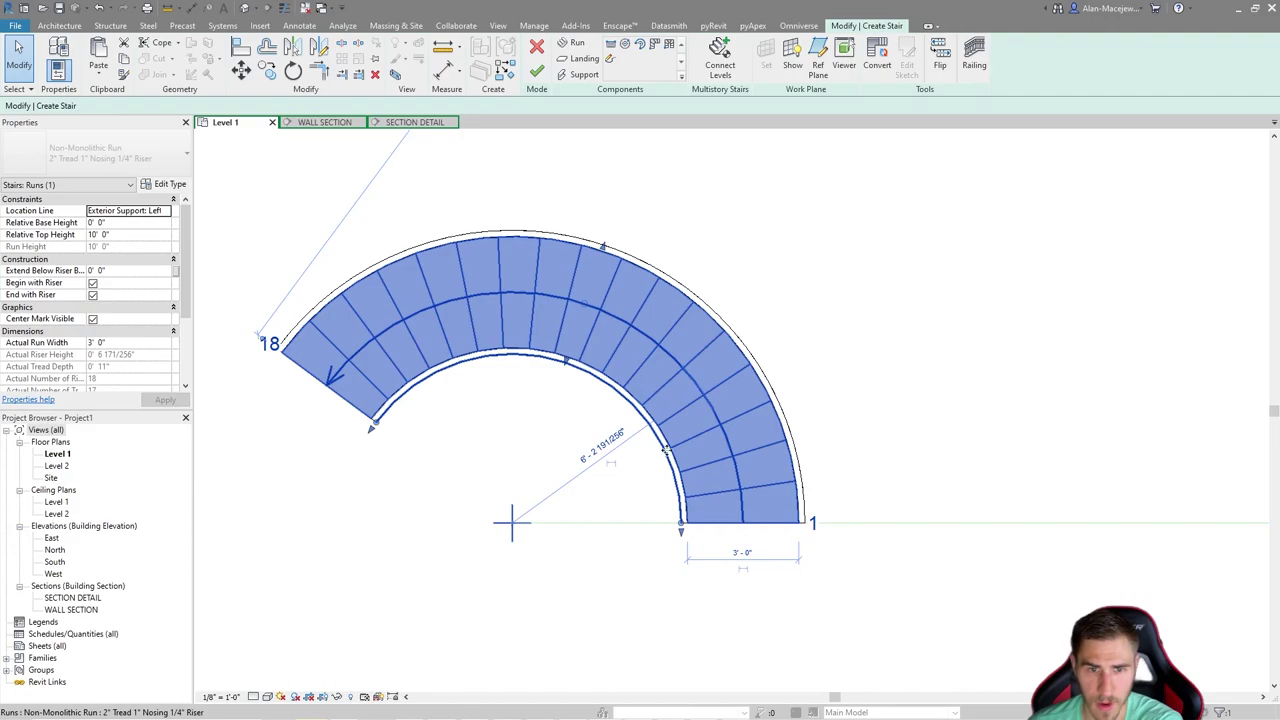
click(566, 536)
scroll(669, 383, down, 2)
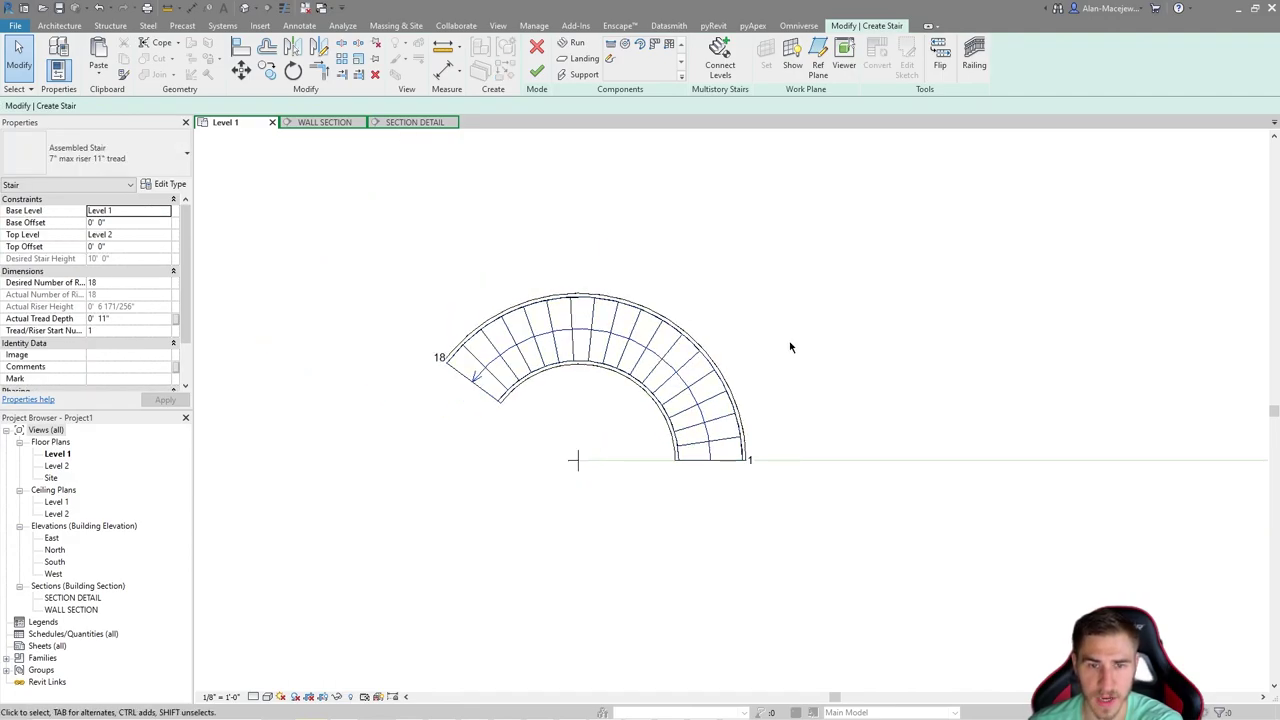
click(715, 430)
click(612, 424)
key(Escape)
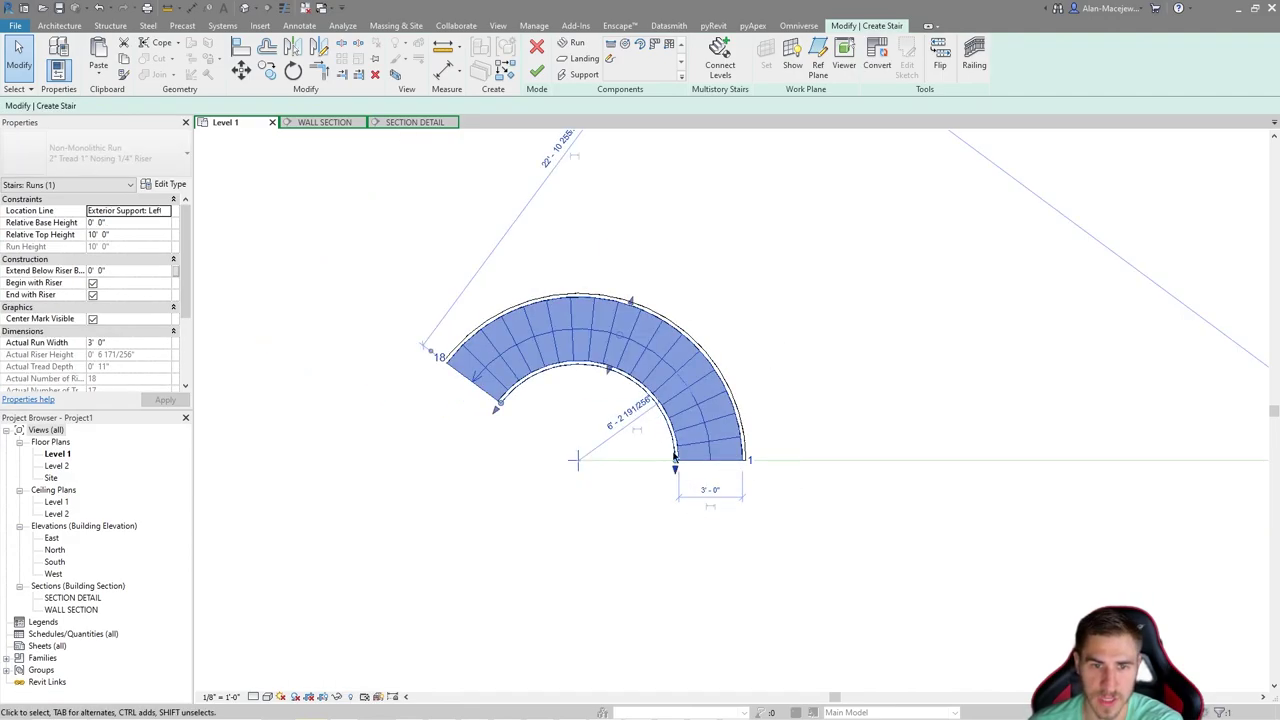
scroll(712, 387, up, 3)
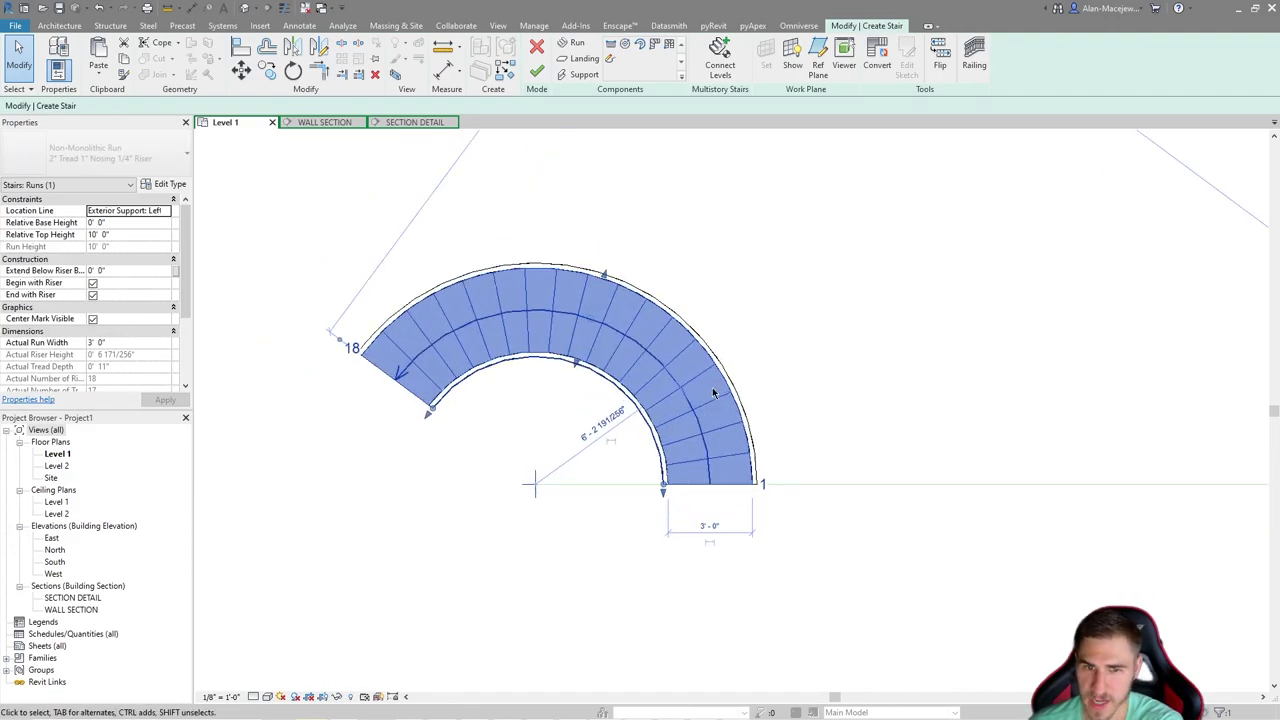
click(563, 405)
click(607, 395)
click(508, 494)
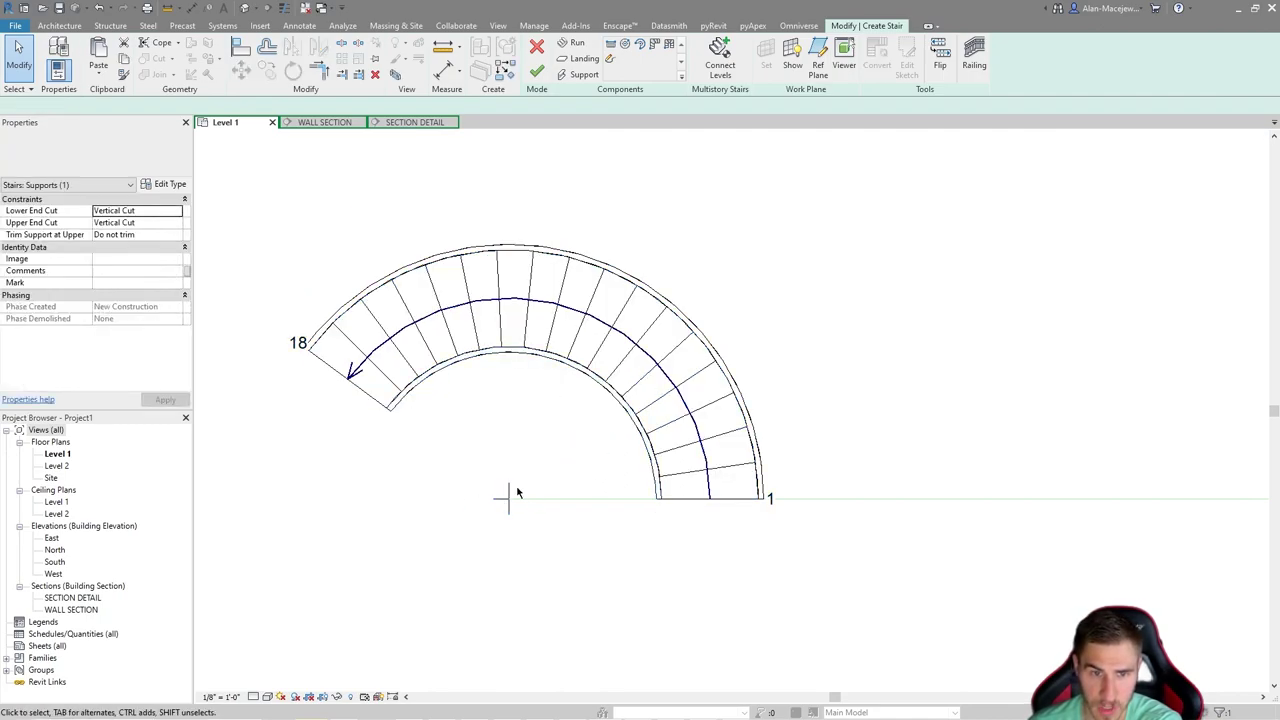
click(505, 493)
click(674, 581)
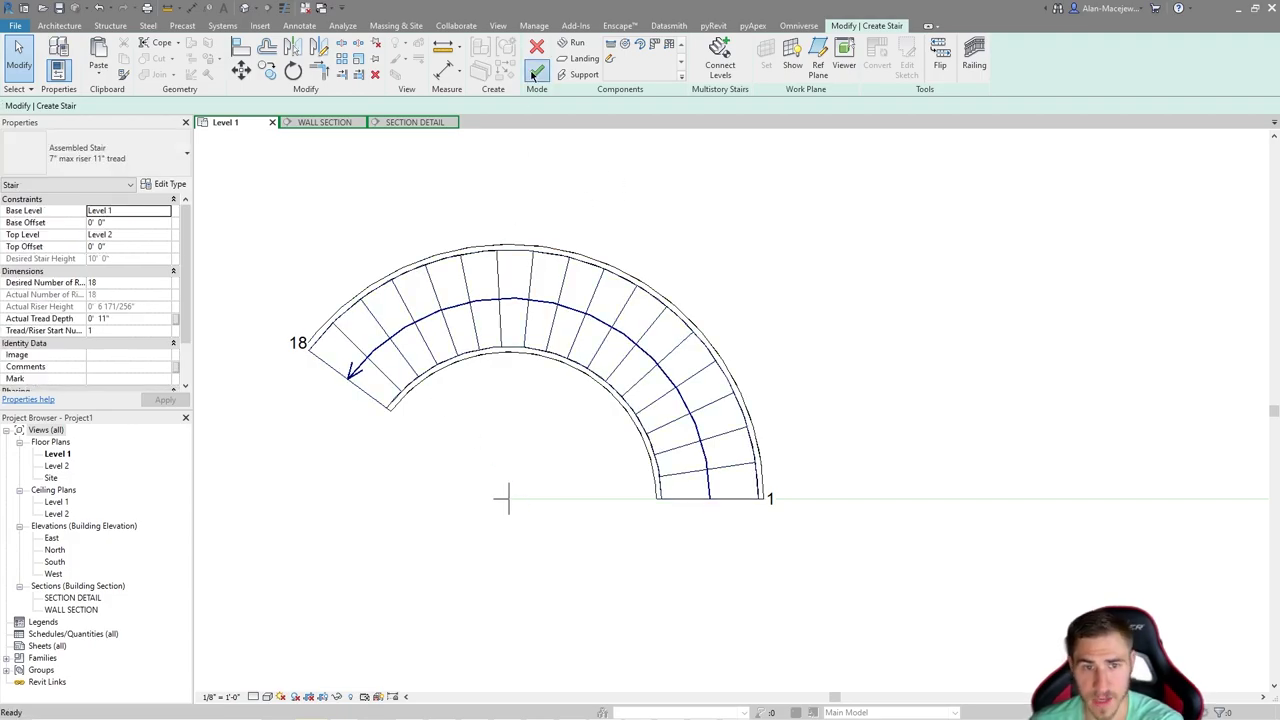
Step: Finish the stair and place a radial dimension on its inner support edge
click(700, 406)
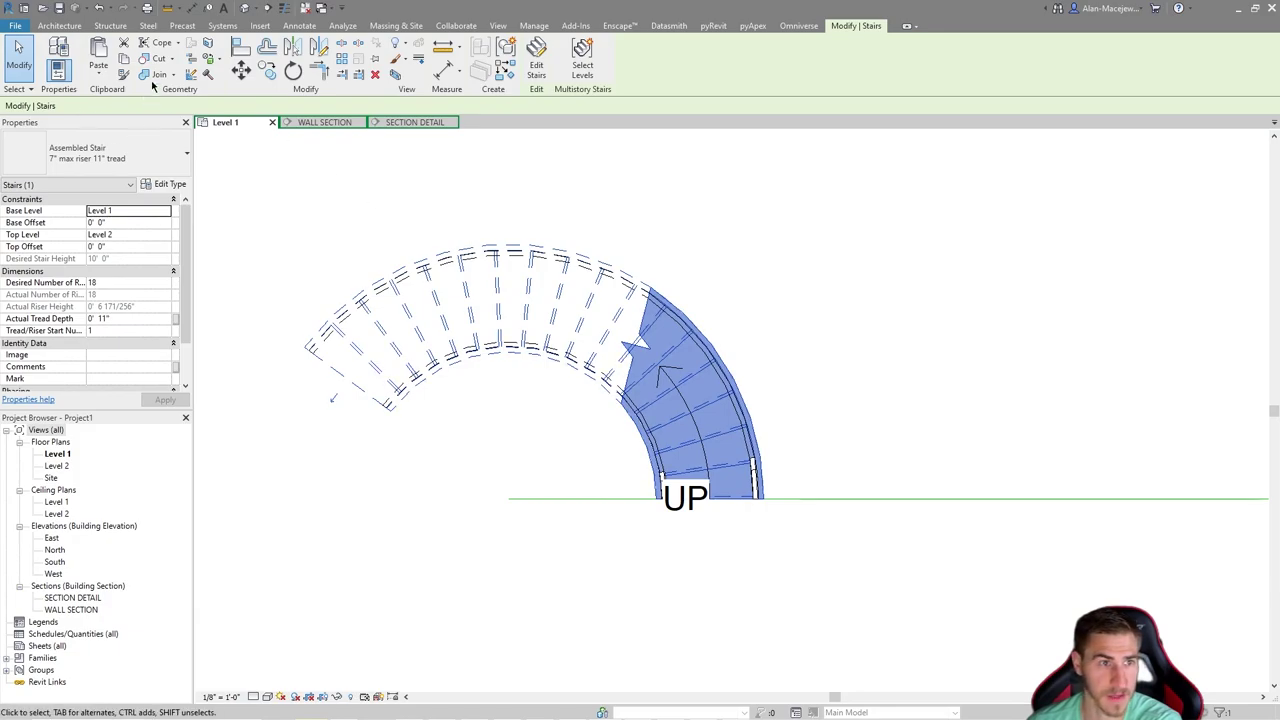
click(299, 25)
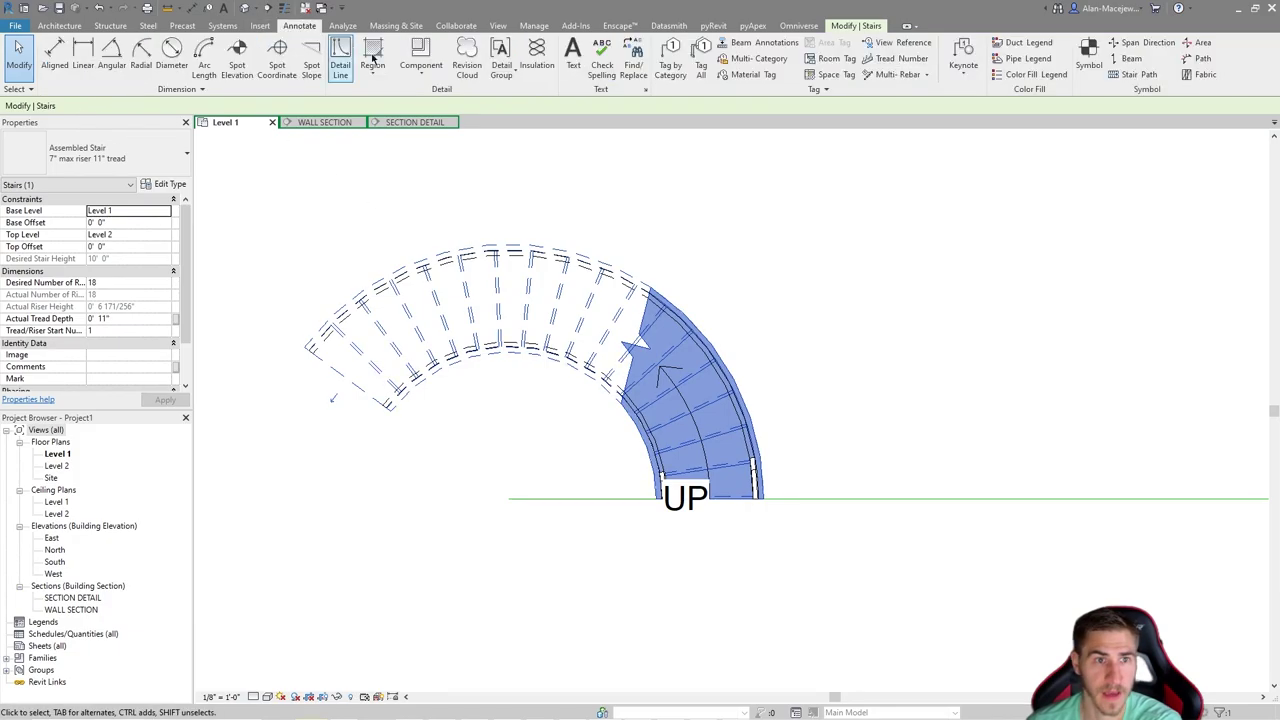
click(111, 58)
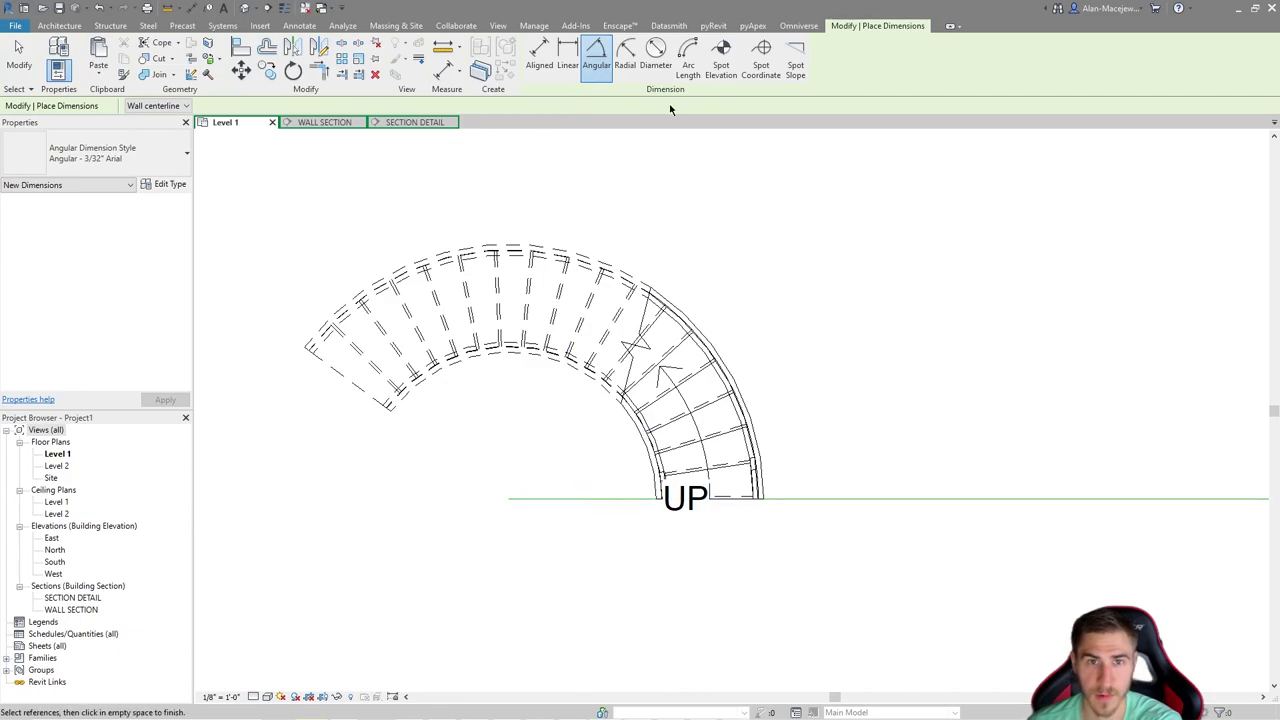
click(625, 55)
click(633, 455)
click(590, 462)
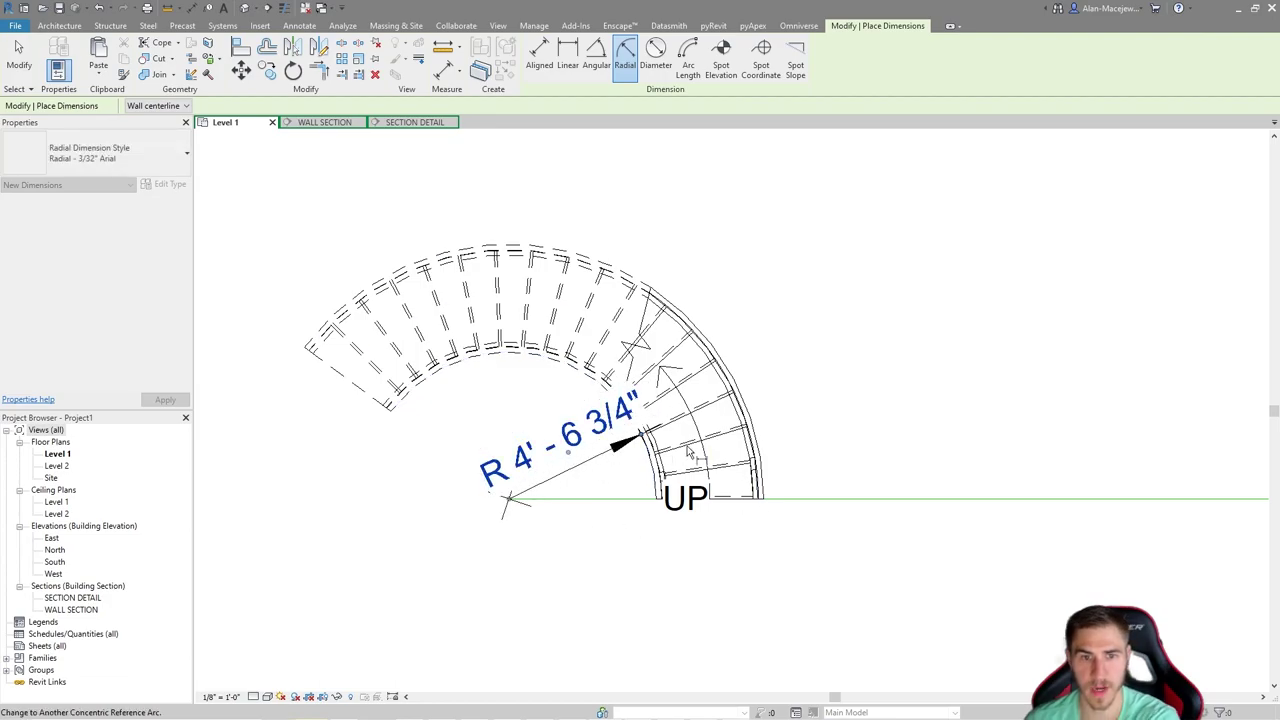
key(Escape)
key(Escape)
Step: Try to set the stair's inner radius to 5 through the radial dimension
click(680, 395)
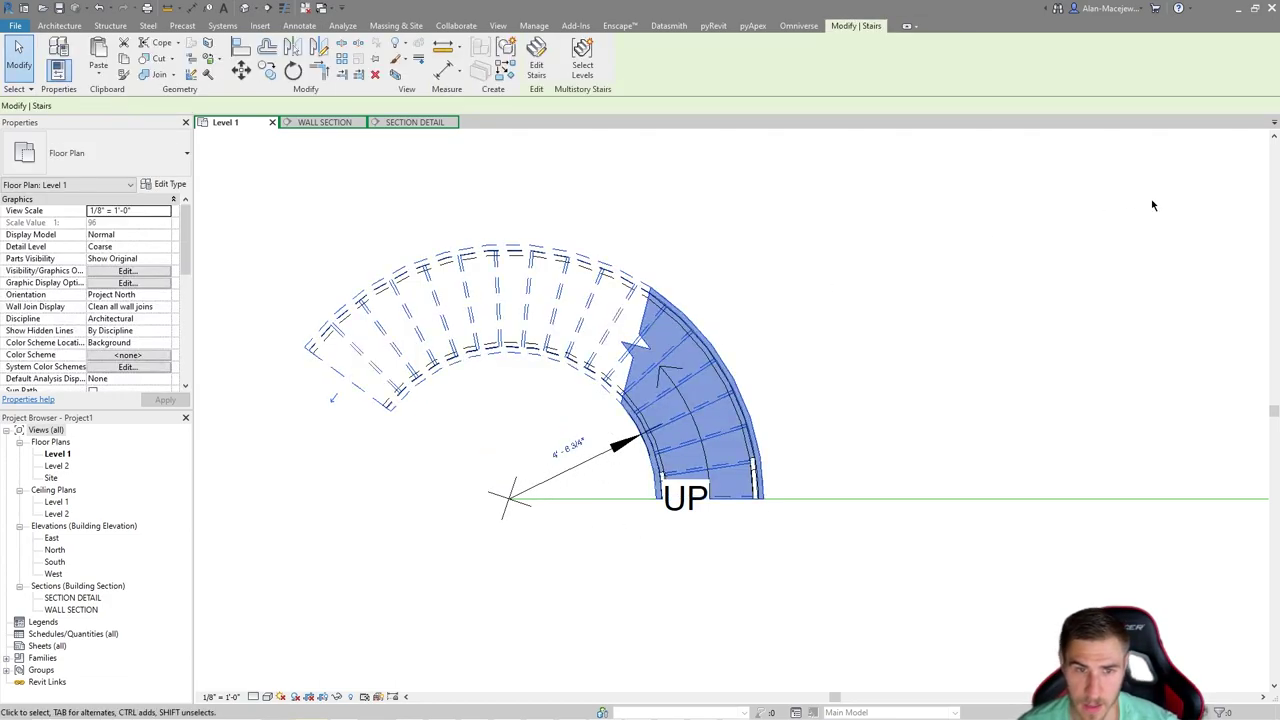
click(568, 446)
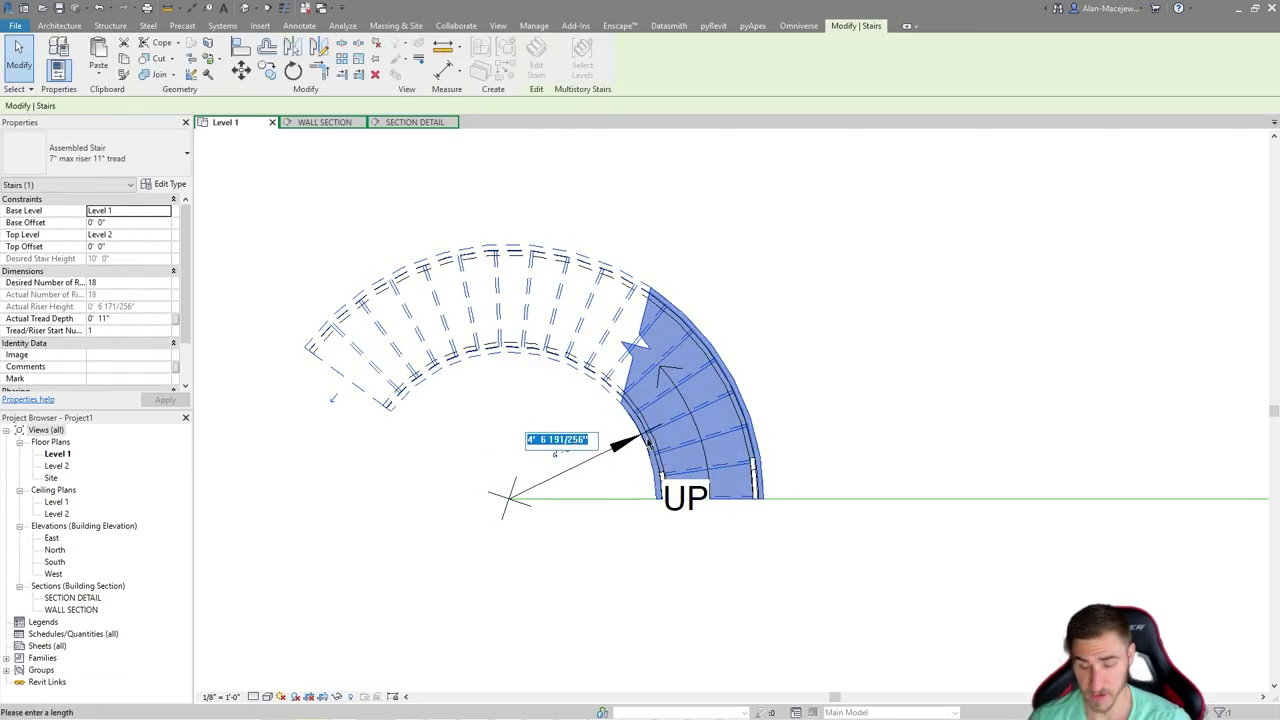
text(5)
key(Escape)
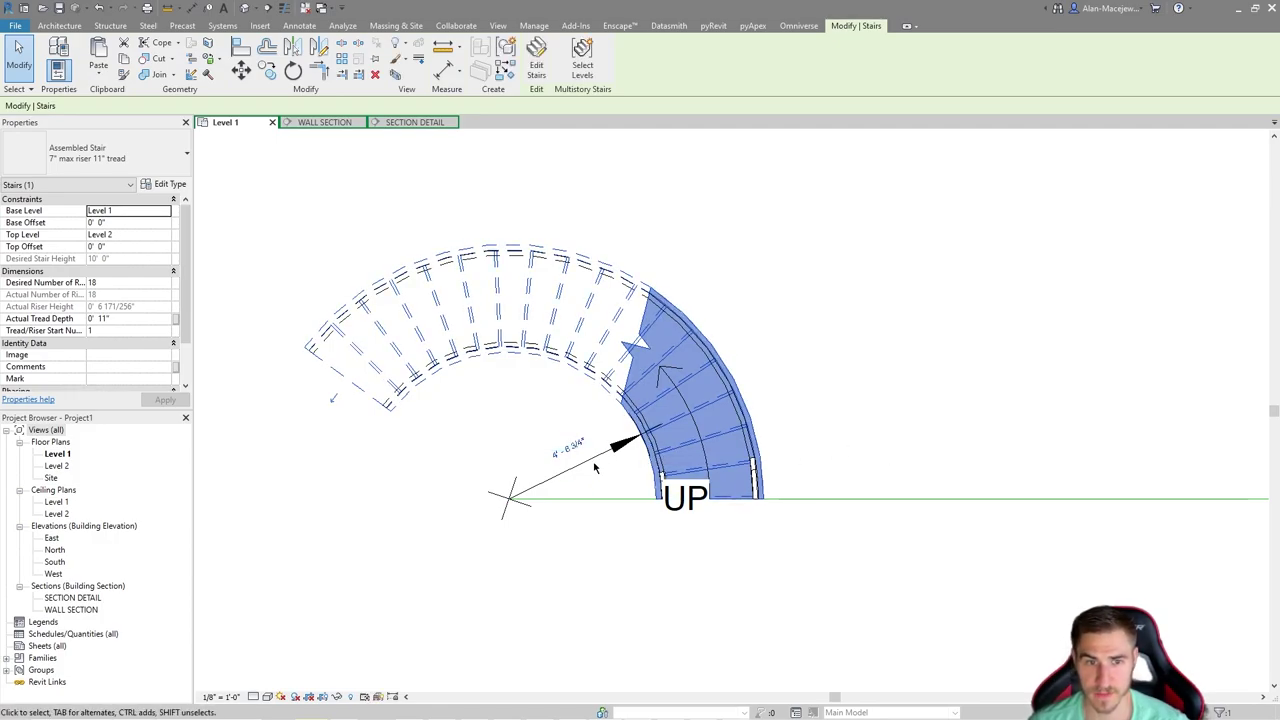
Step: Delete the radial dimension from the stair's inner support edge
click(568, 446)
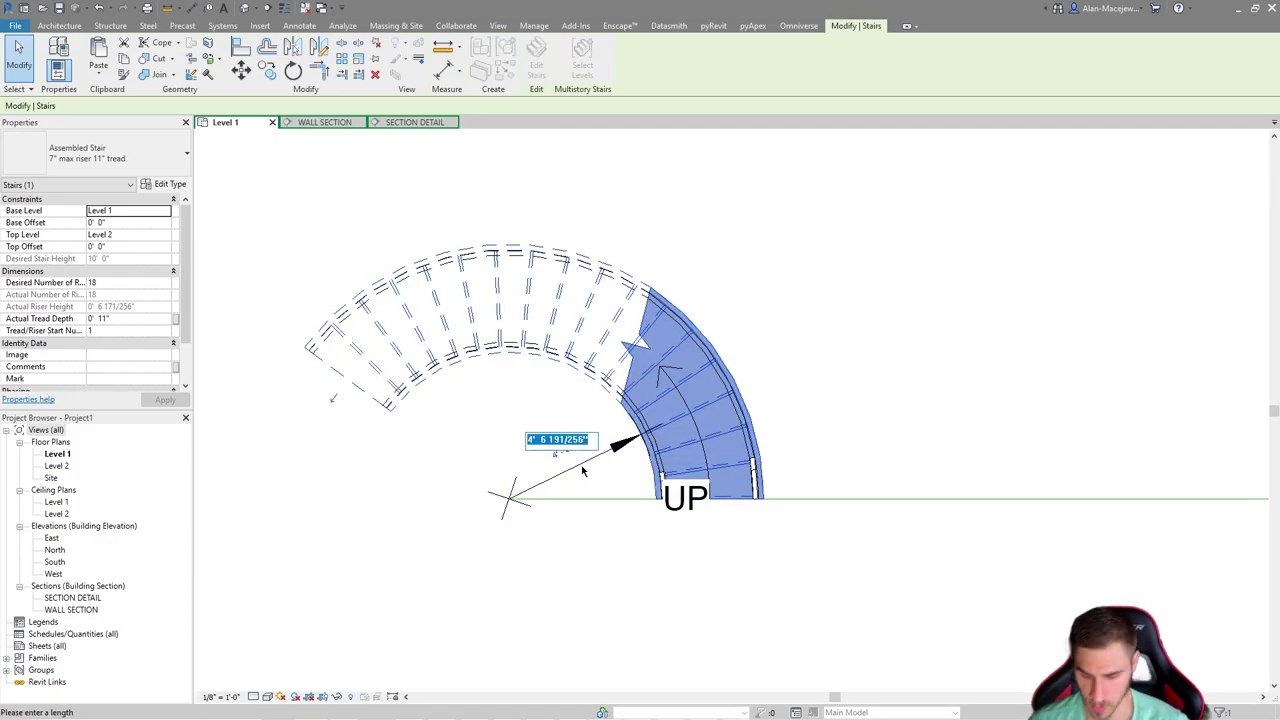
key(Escape)
click(580, 466)
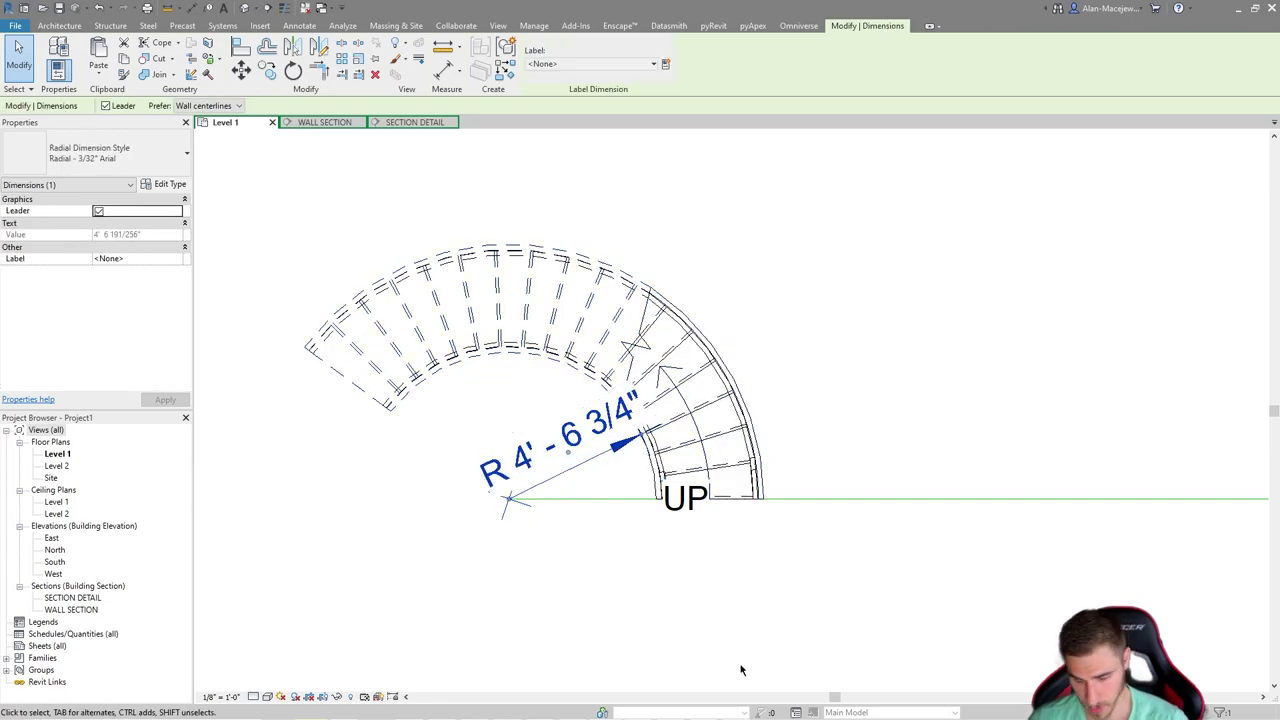
key(Delete)
Step: Select the spiral stair and open it for component editing
click(480, 300)
click(590, 216)
click(572, 252)
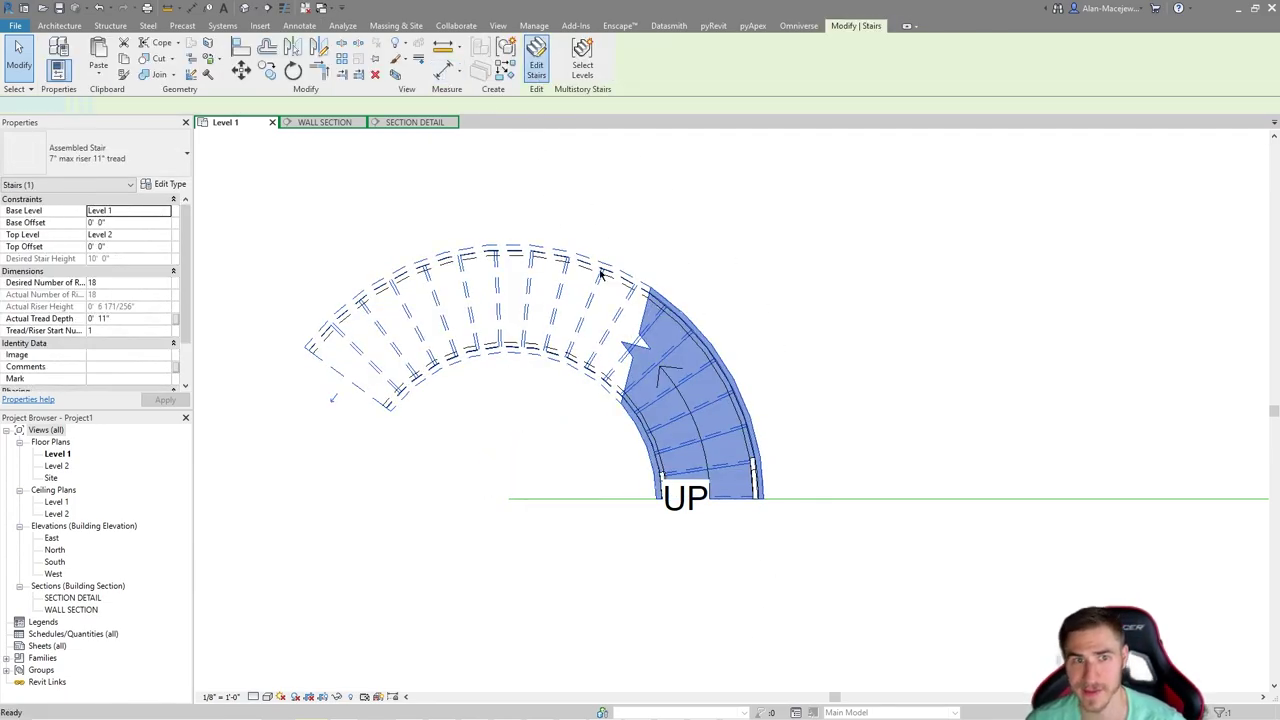
double_click(572, 252)
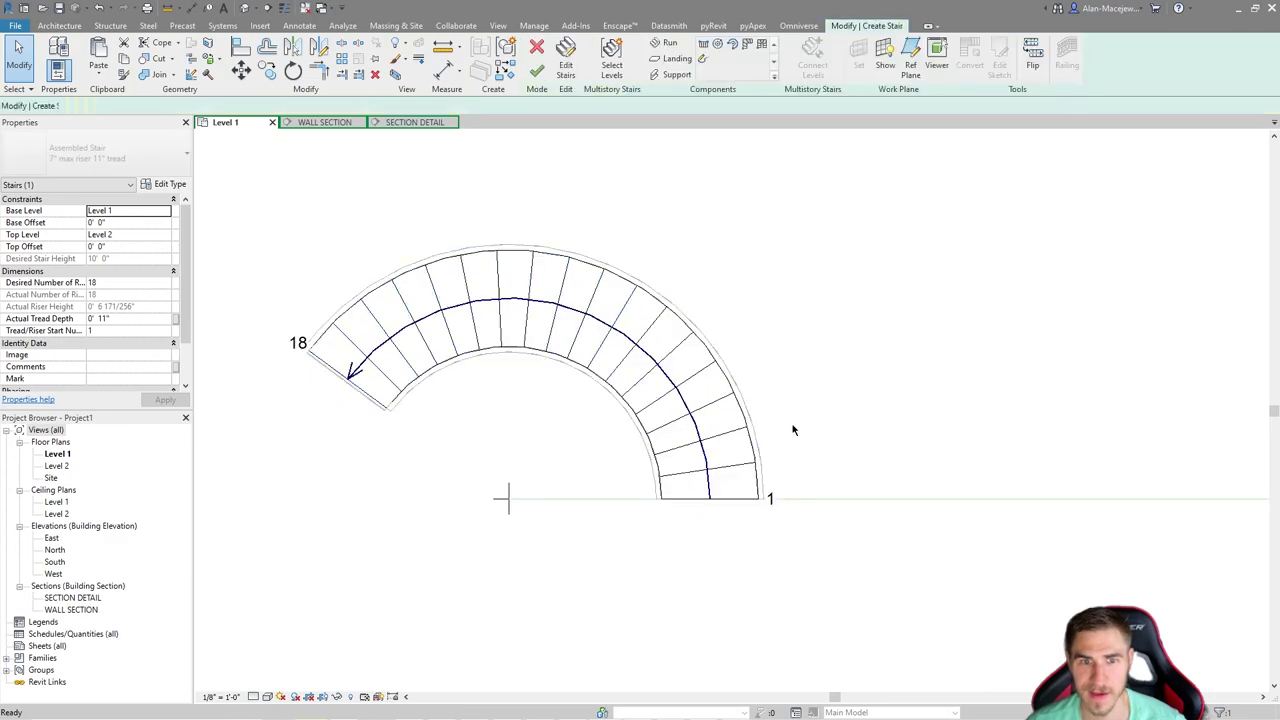
Step: Examine the stair's run and inner support for an editable inner radius dimension
click(680, 347)
scroll(130, 275, down, 3)
scroll(75, 295, up, 3)
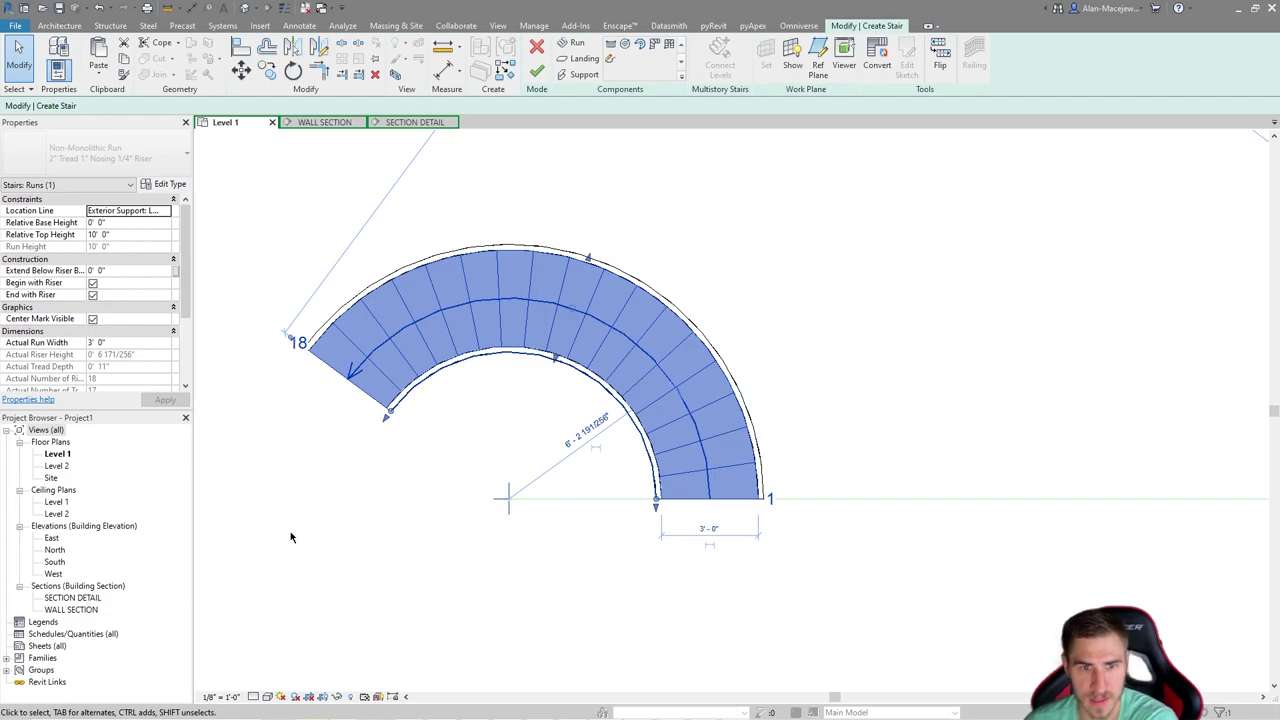
click(308, 565)
click(548, 355)
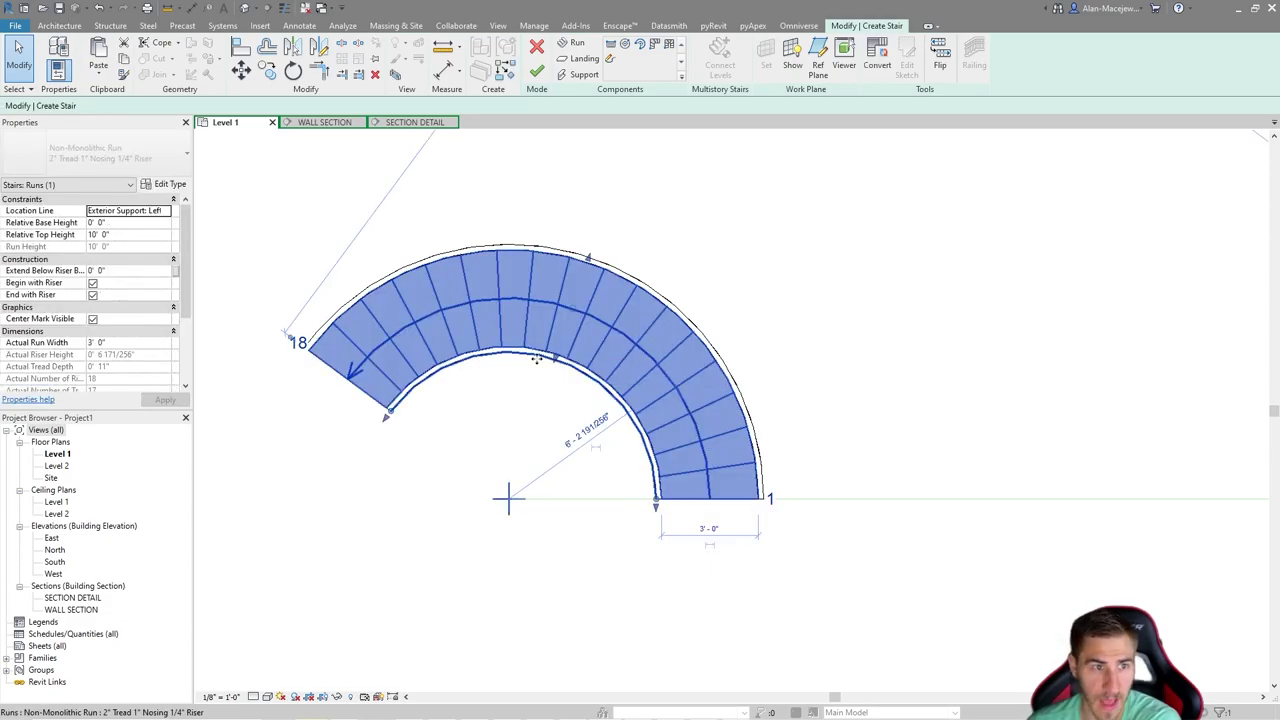
click(559, 196)
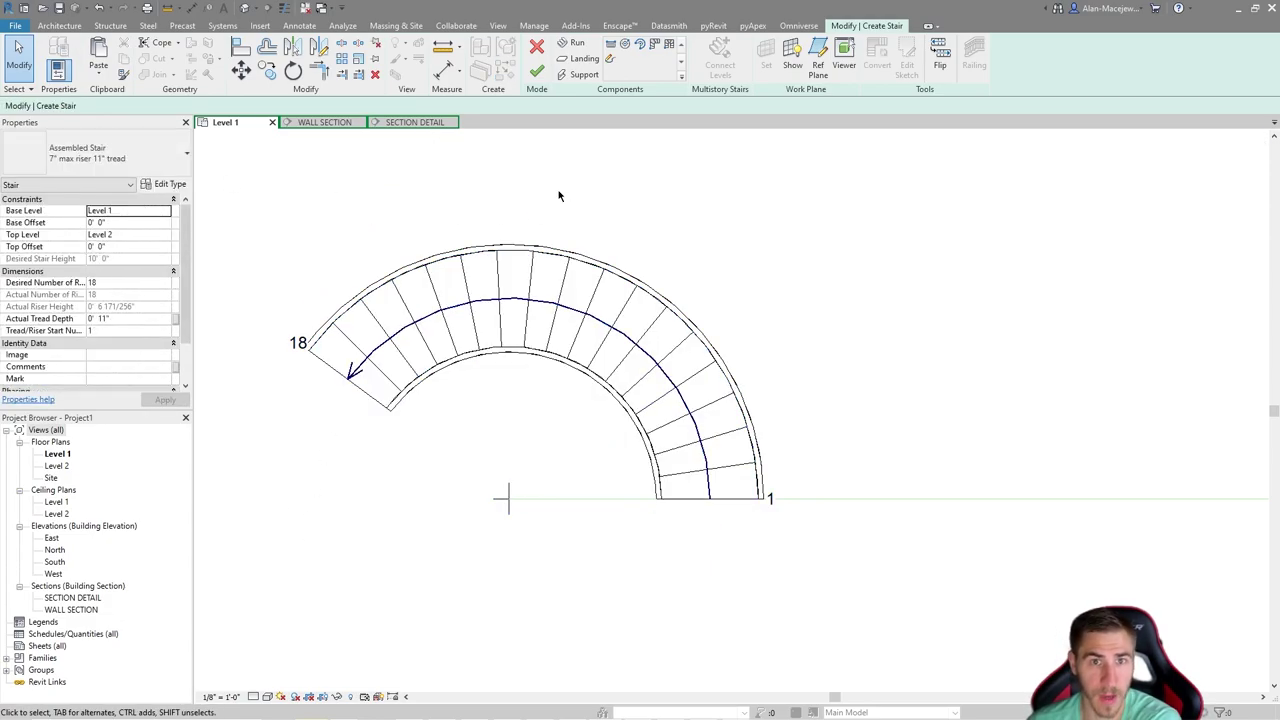
Step: Place a radial dimension on the inner support edge while the stair is in edit mode
click(298, 25)
click(145, 62)
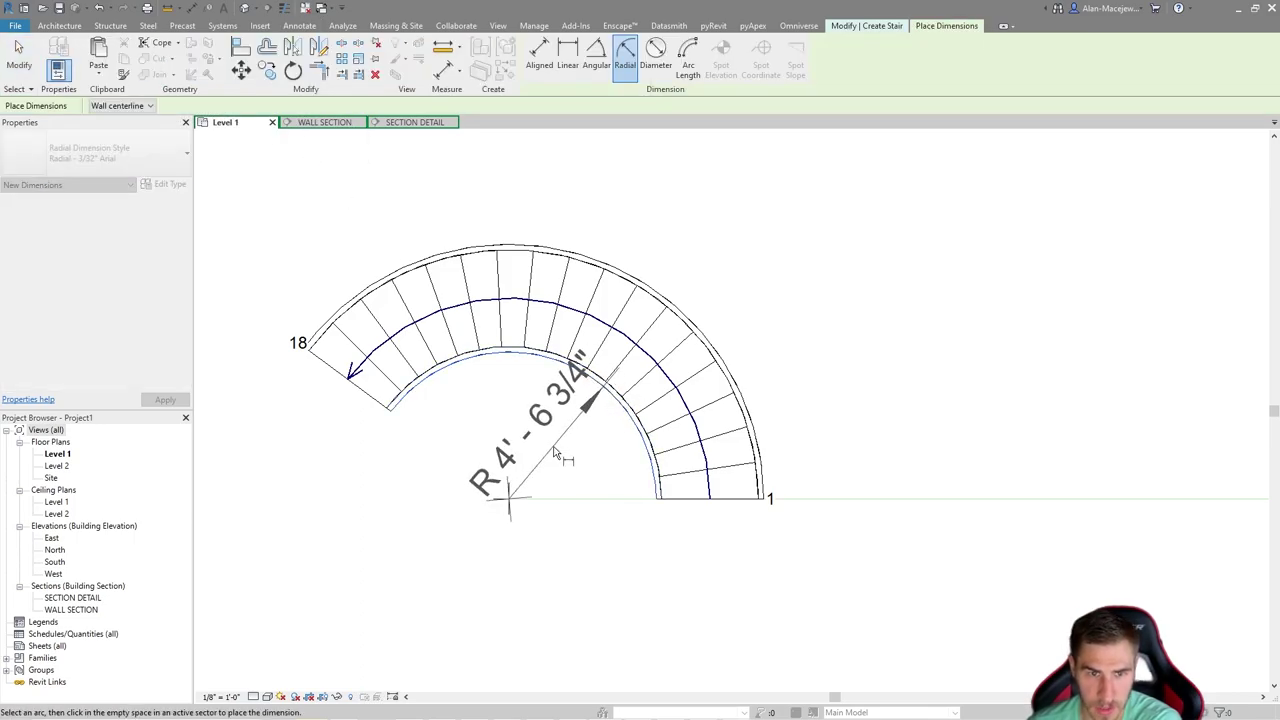
click(590, 460)
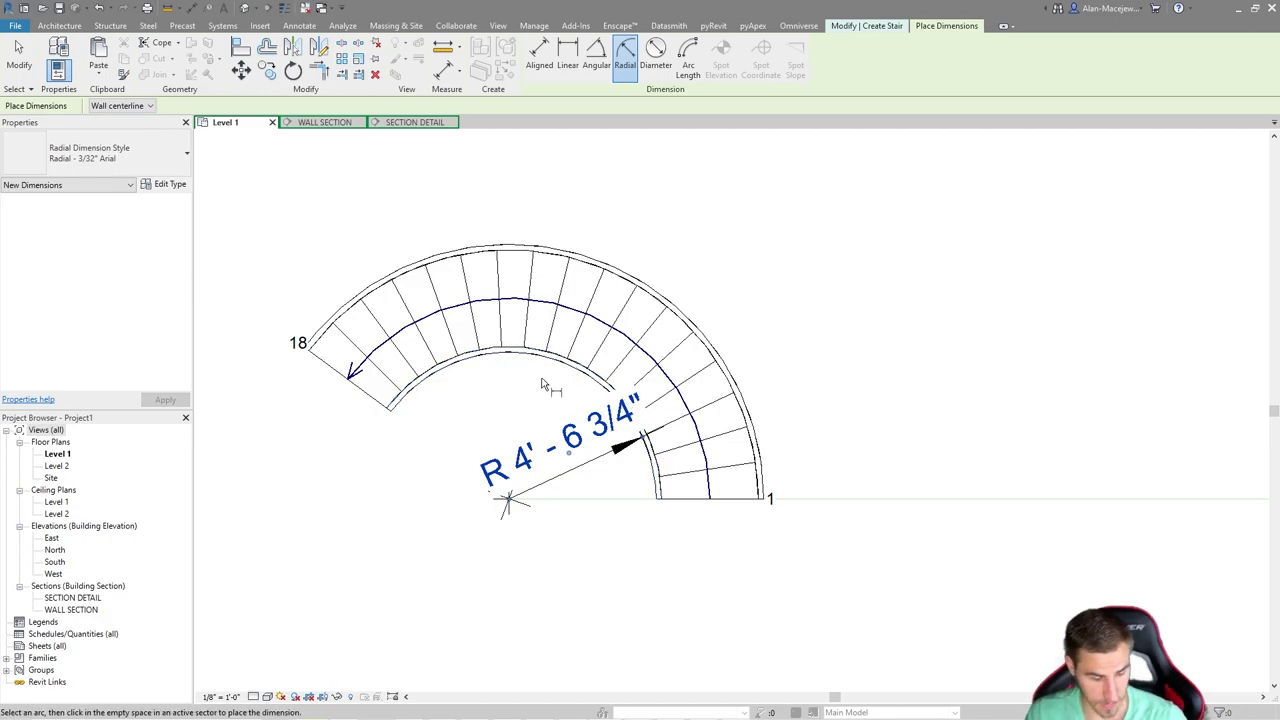
key(Escape)
key(Escape)
Step: Try to set the inner support's radius to 5 through the radial dimension in the stair sketch
click(591, 455)
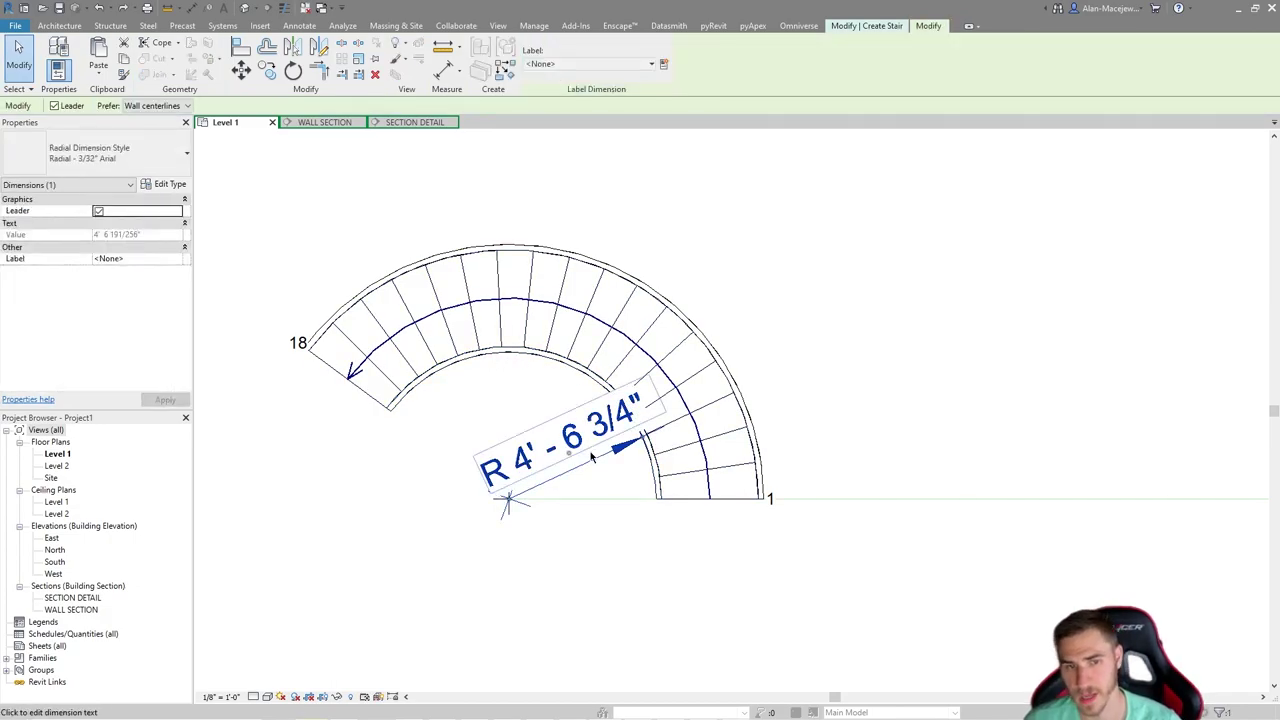
click(584, 468)
click(566, 455)
text(5)
key(Return)
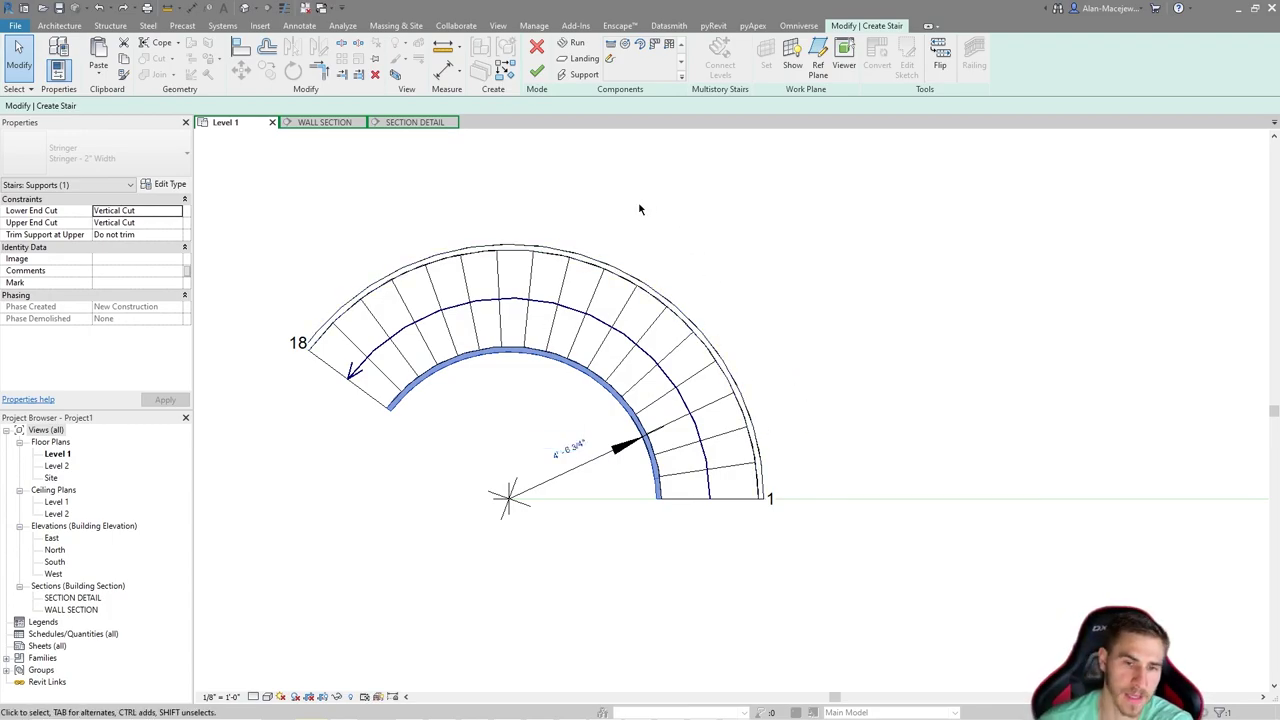
Step: Delete the existing spiral run from the stair
click(724, 402)
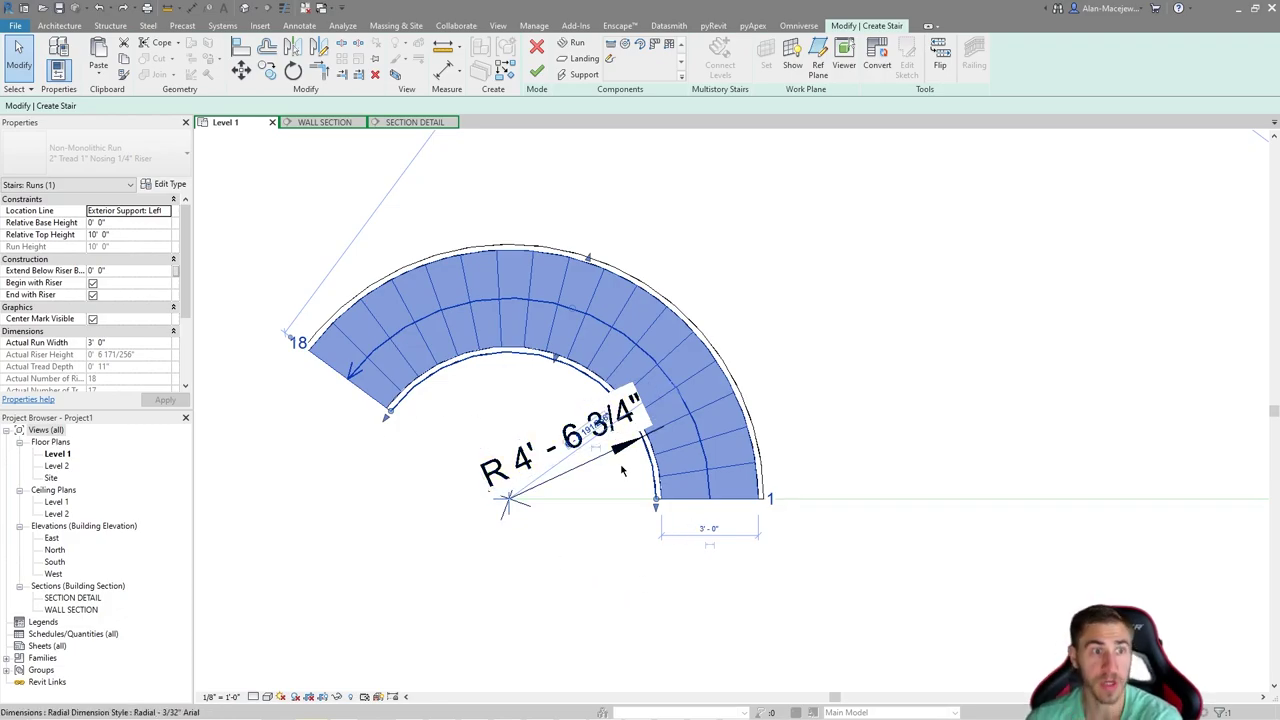
click(850, 351)
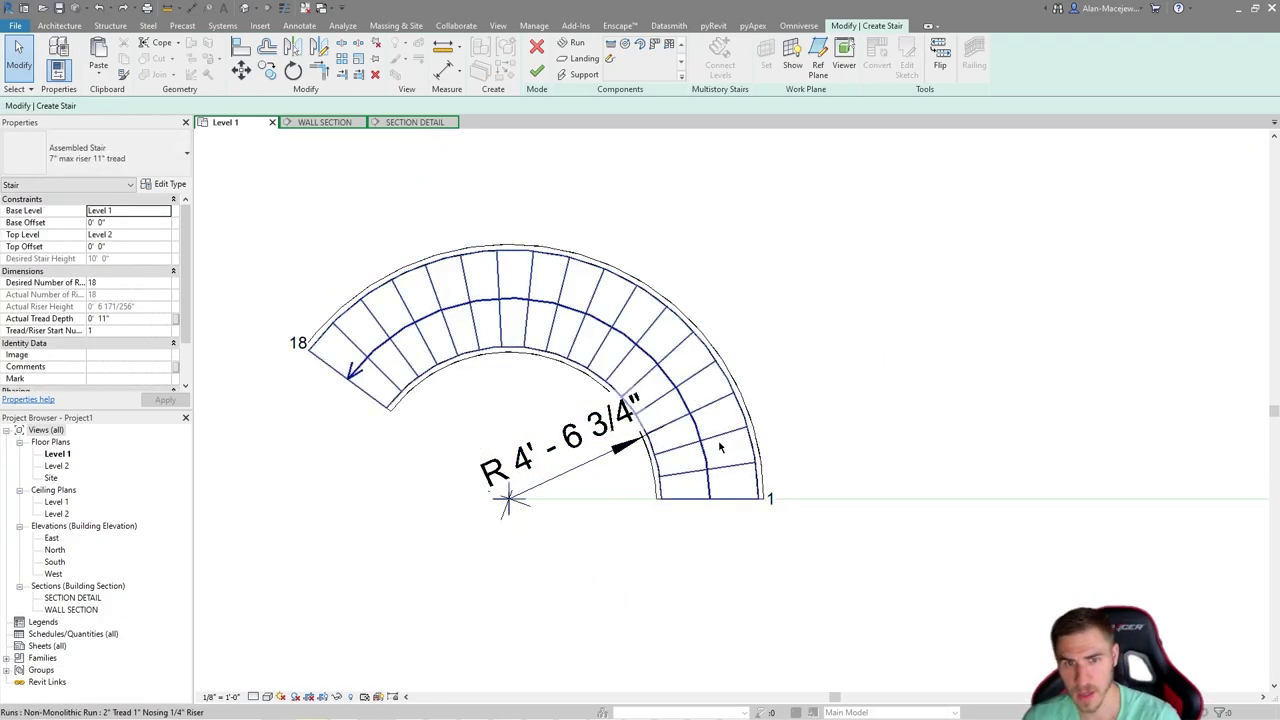
click(717, 444)
key(Delete)
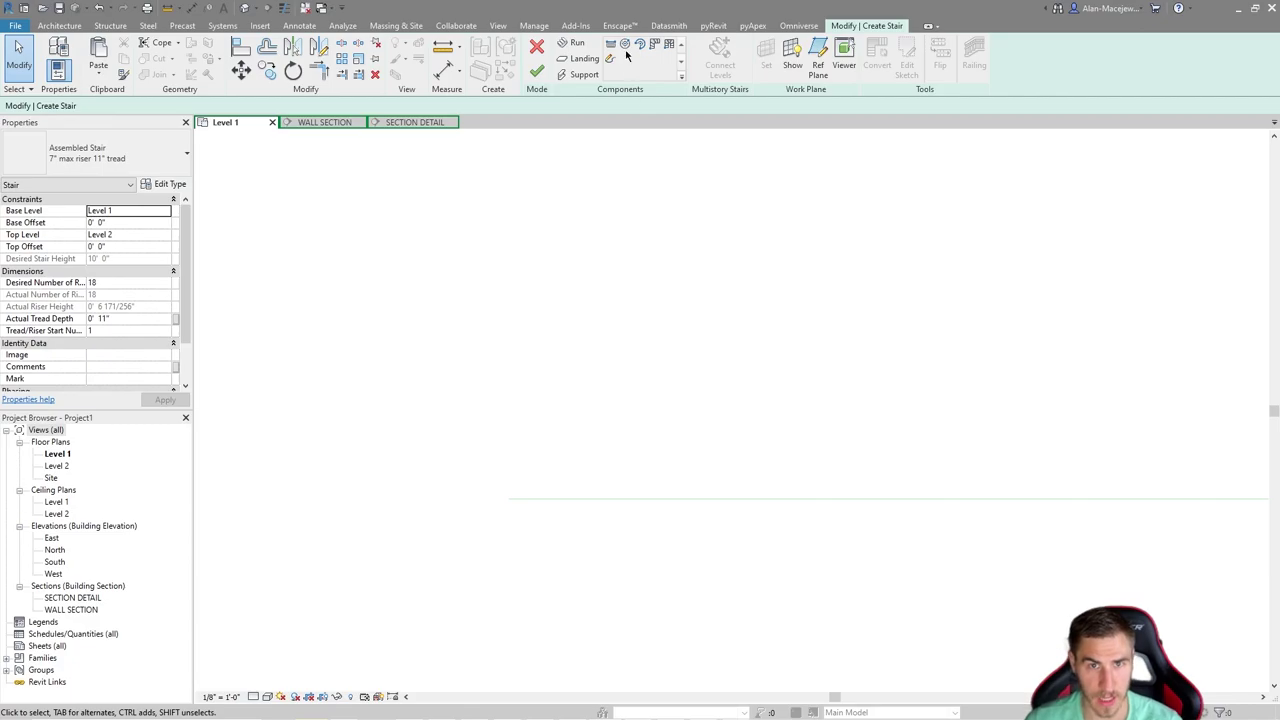
Step: Create an 18-riser center-ends spiral run from the guide line's start, using location line Run: Center and a radius of about 8' 0 1/2"
click(626, 44)
click(641, 45)
click(140, 106)
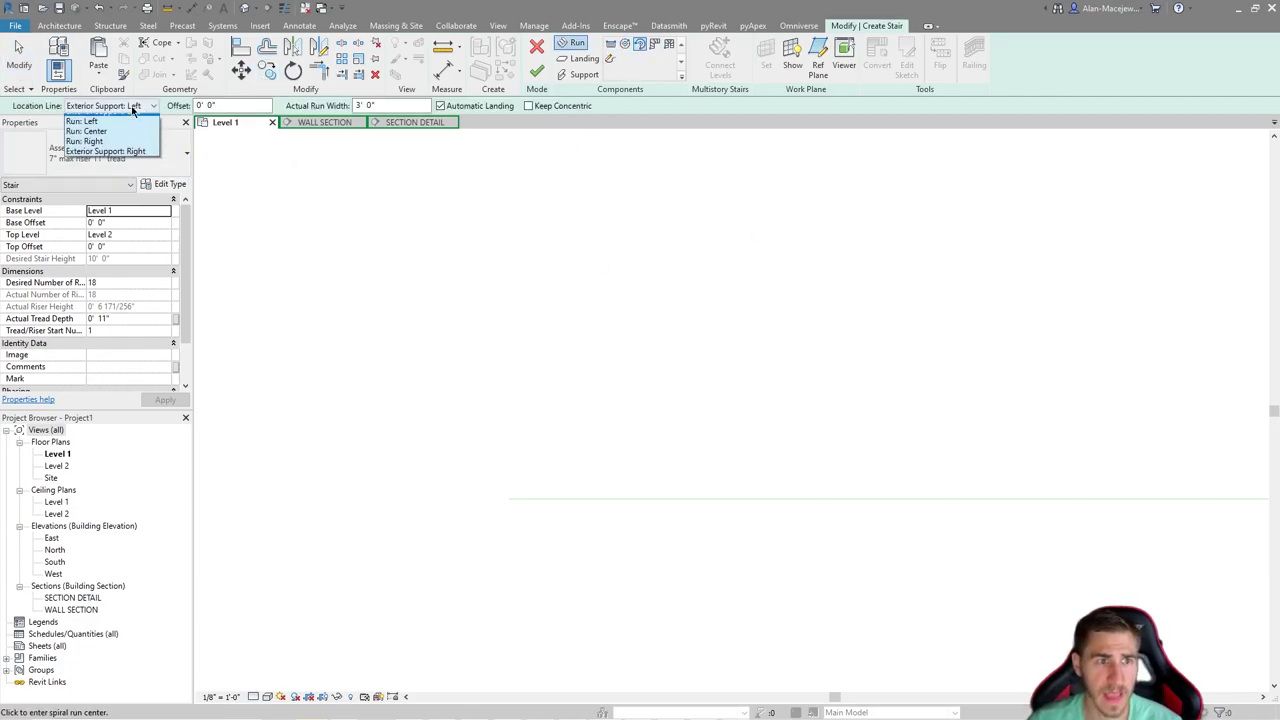
click(86, 139)
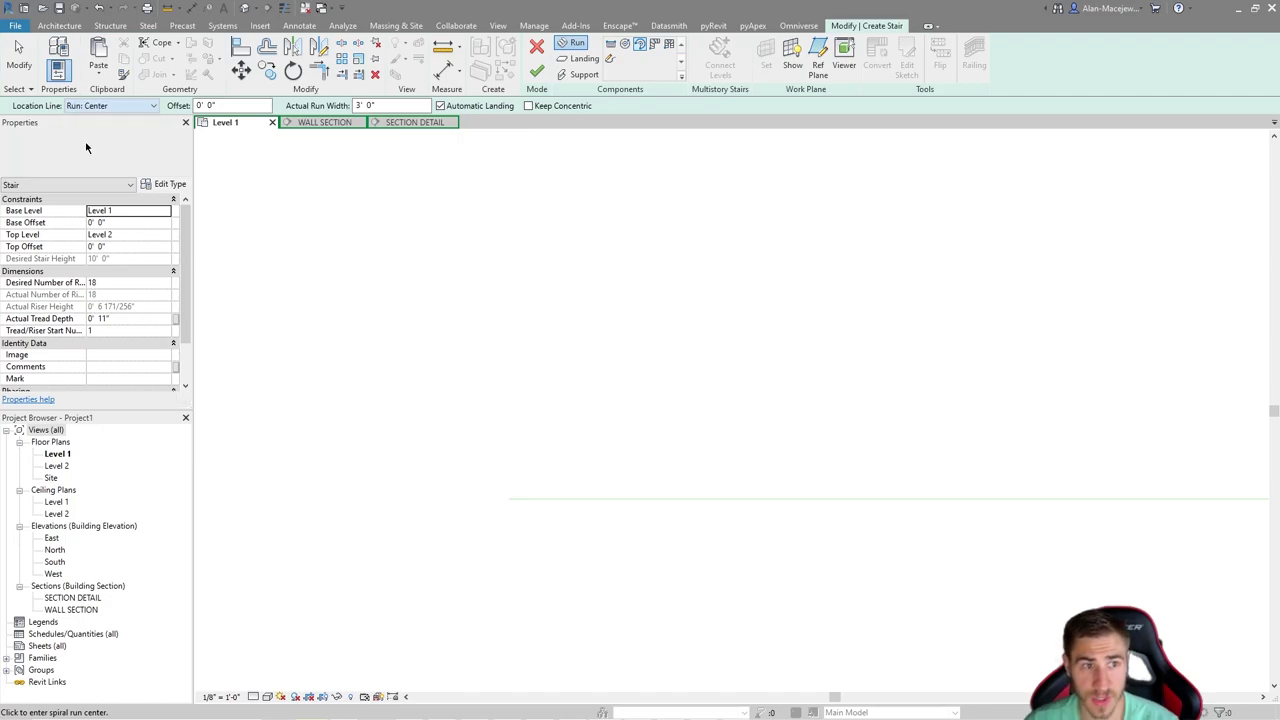
click(508, 498)
click(767, 498)
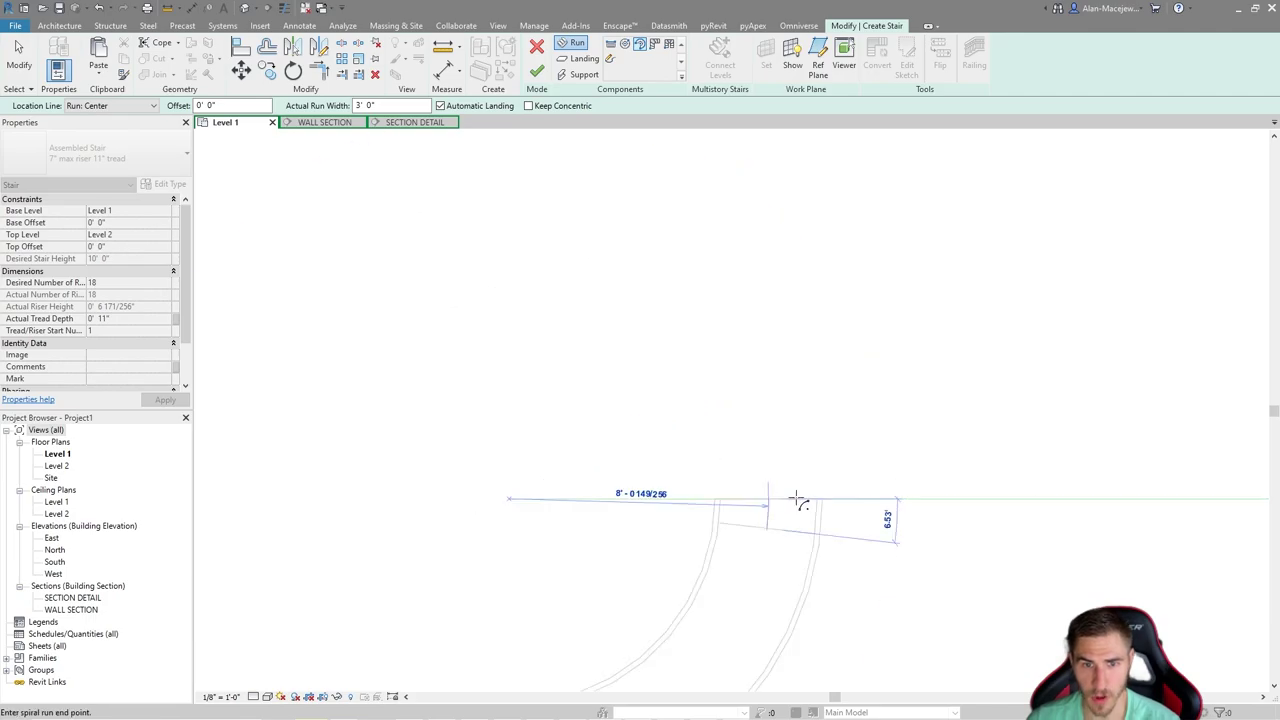
click(394, 264)
key(Escape)
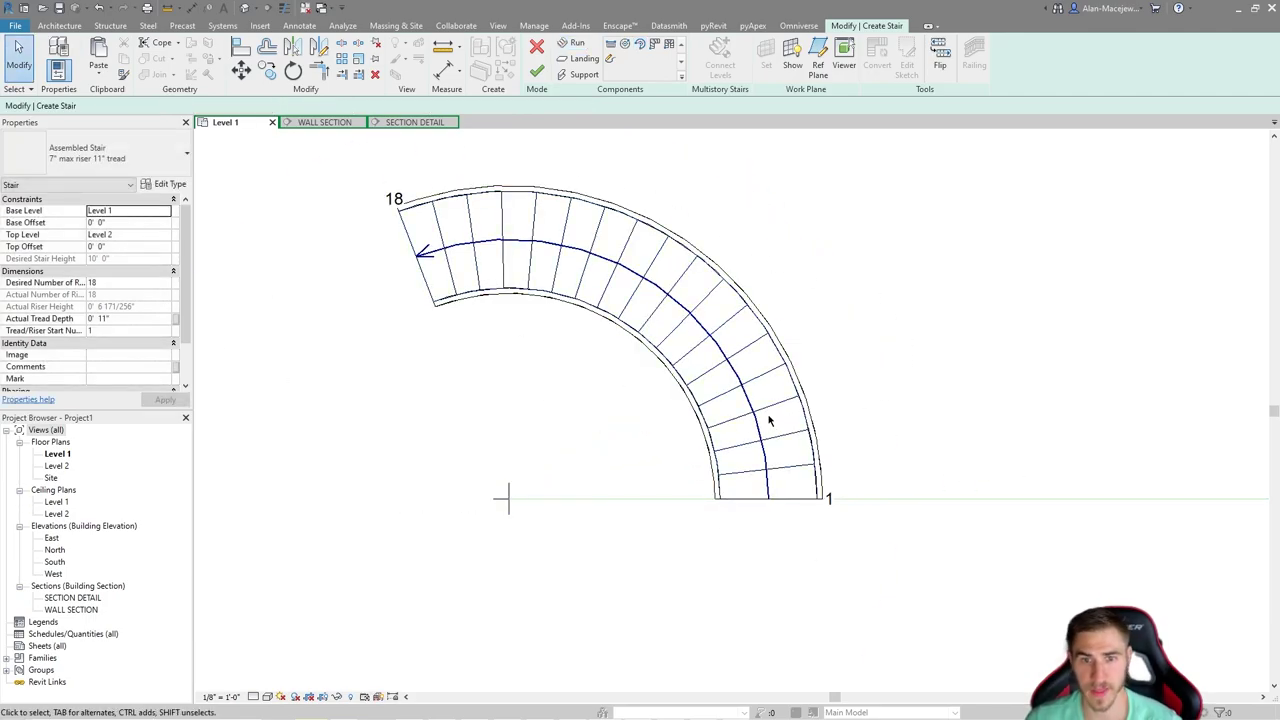
Step: Set the new spiral run's centre-line radius to 5'
click(768, 421)
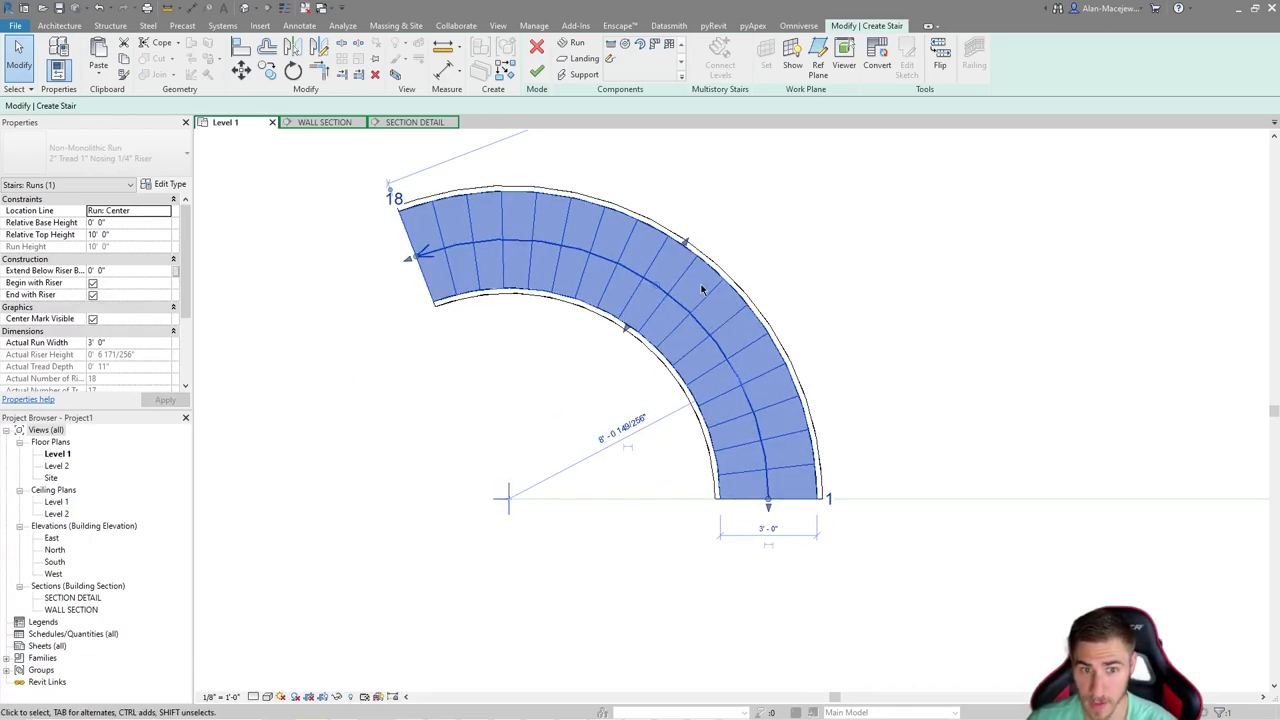
click(605, 431)
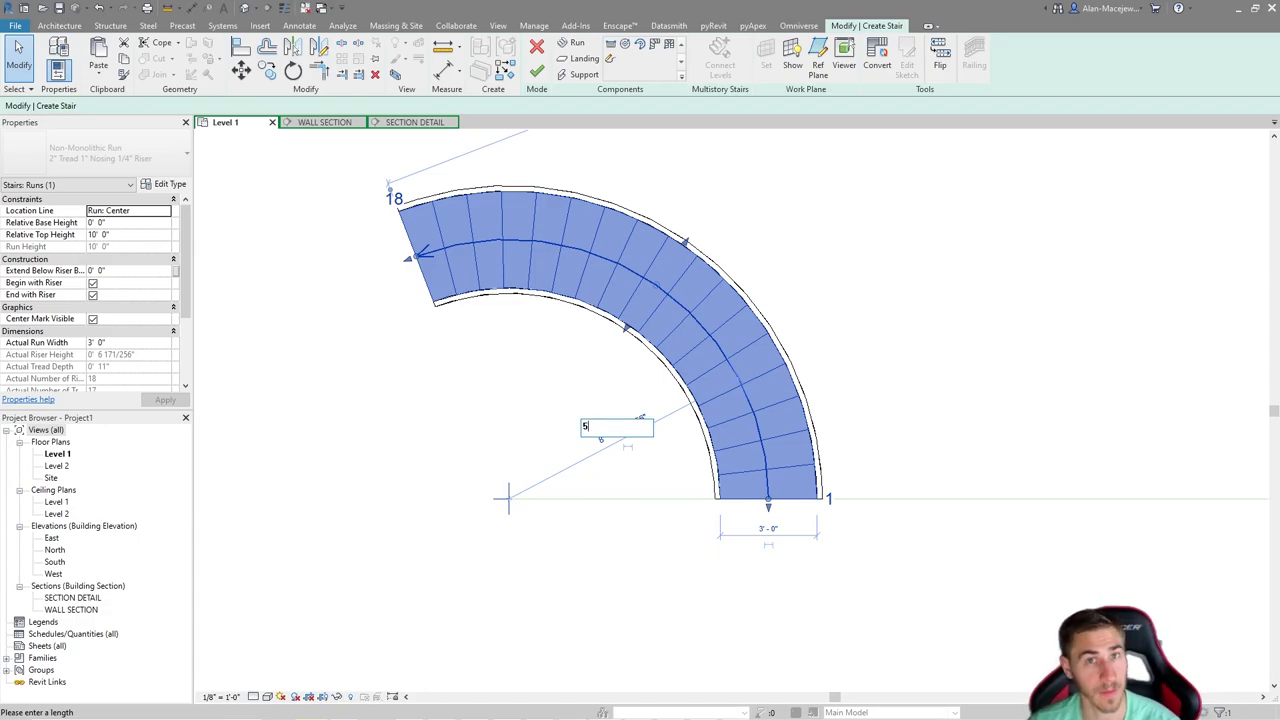
text(5)
key(Return)
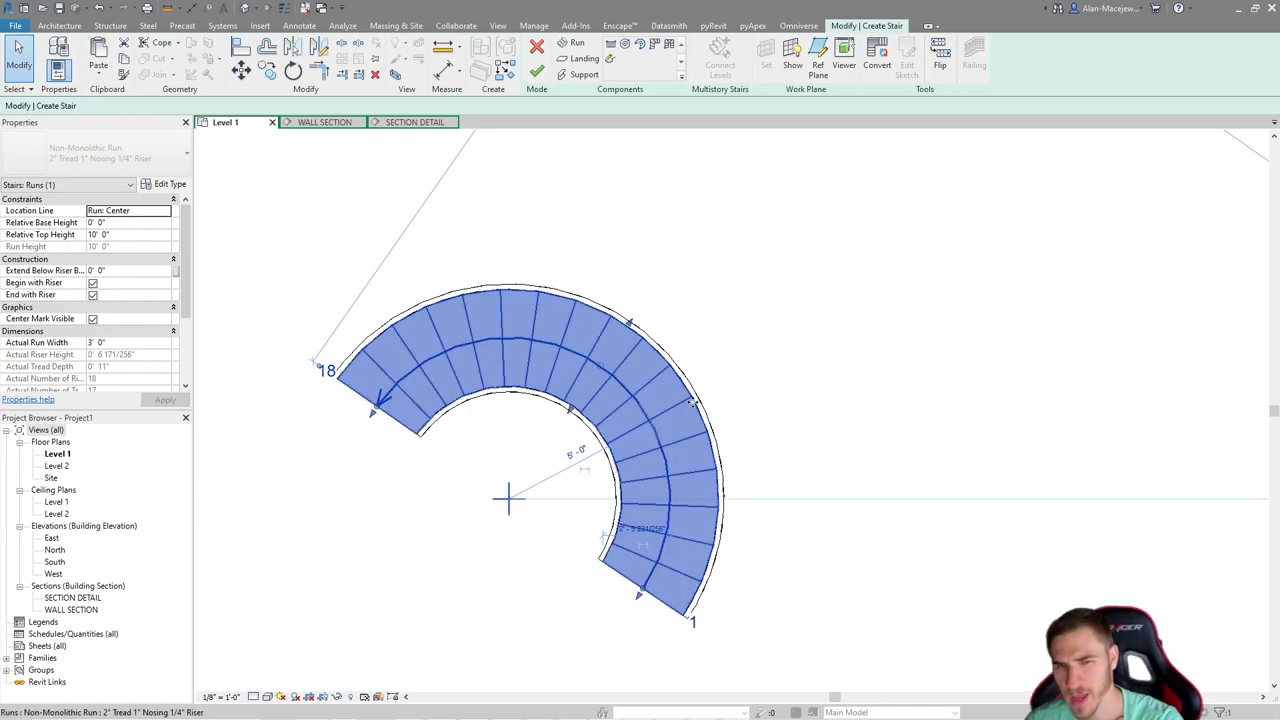
click(846, 376)
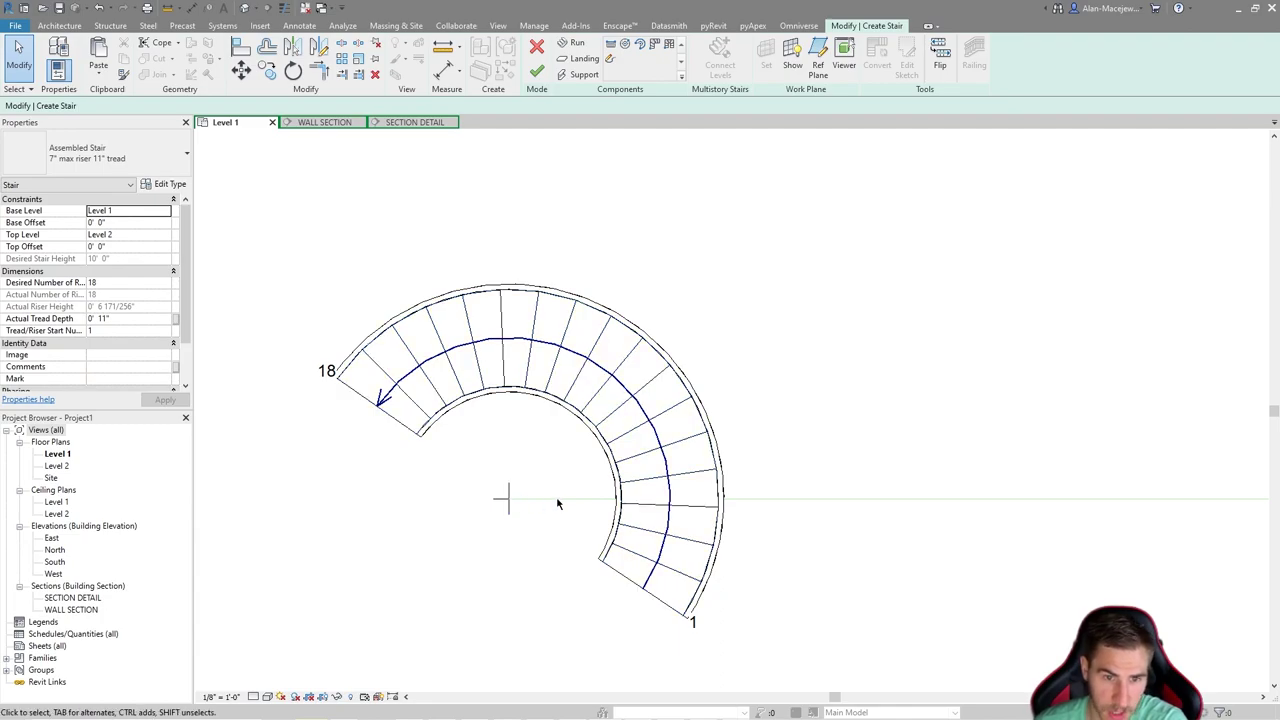
Step: Rotate the run about its centre so the first riser lines up with the horizontal guide line
drag(436, 552, 561, 472)
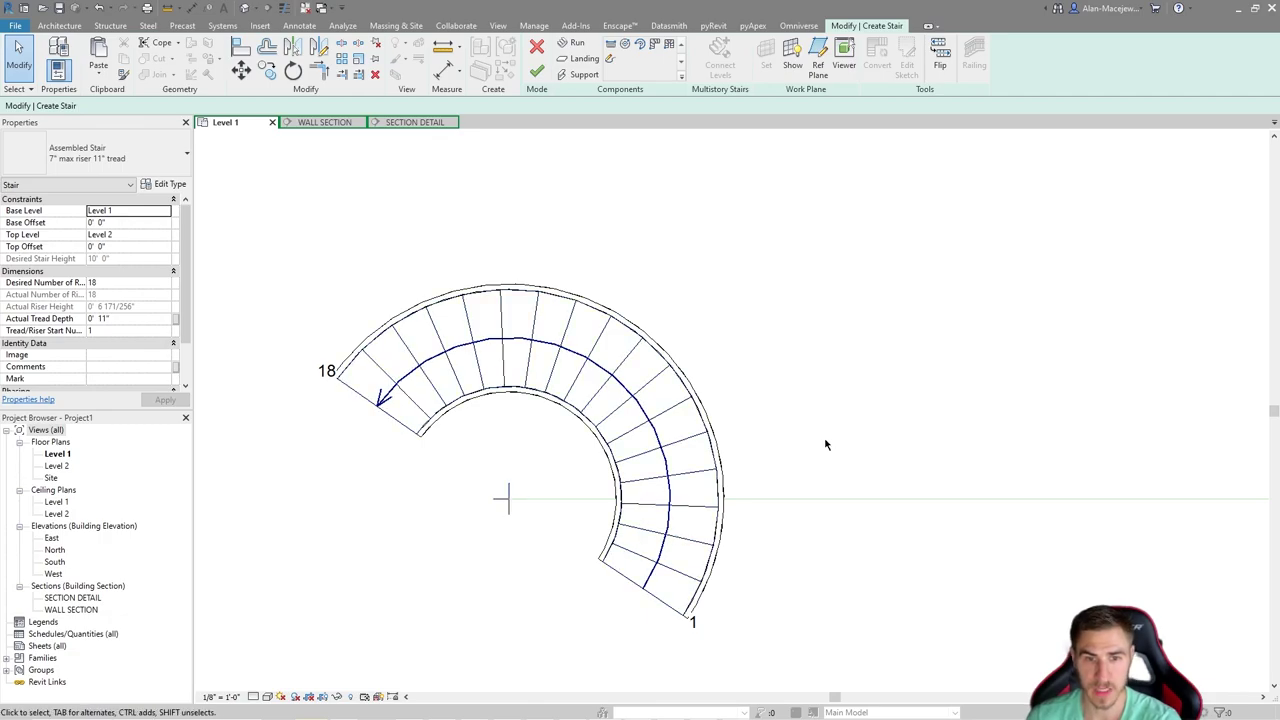
click(673, 418)
key(r)
key(o)
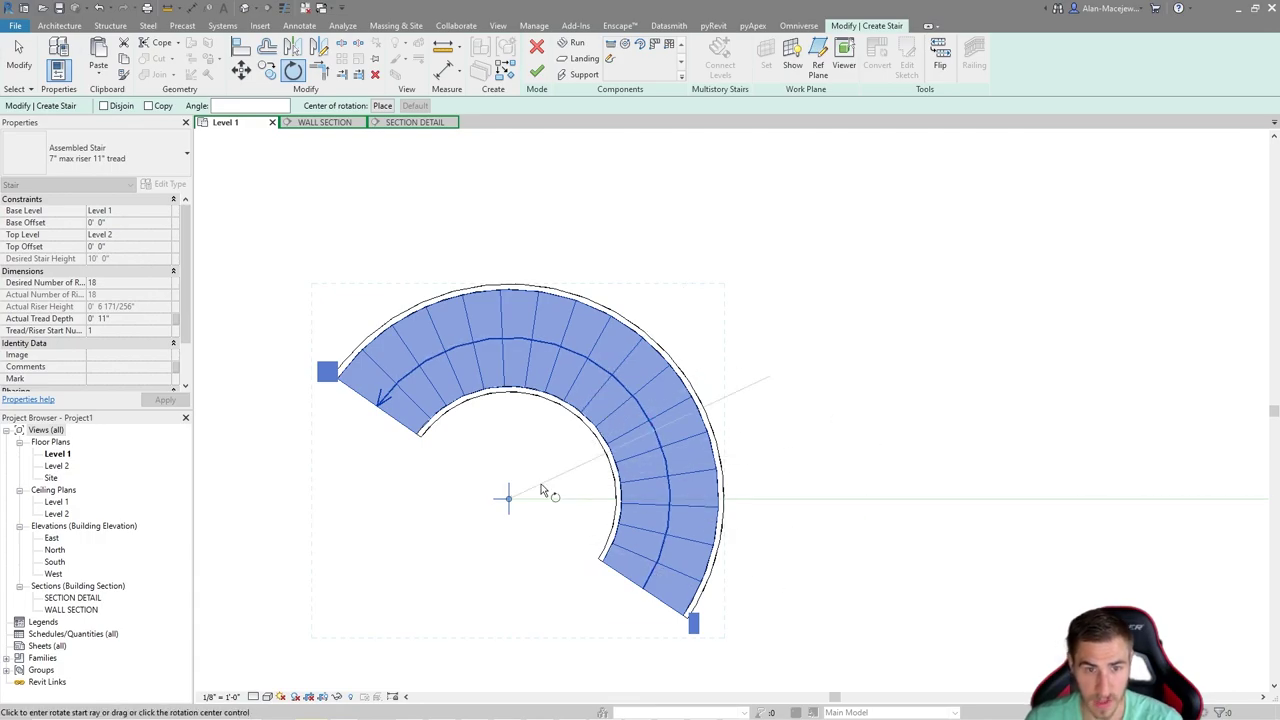
click(660, 608)
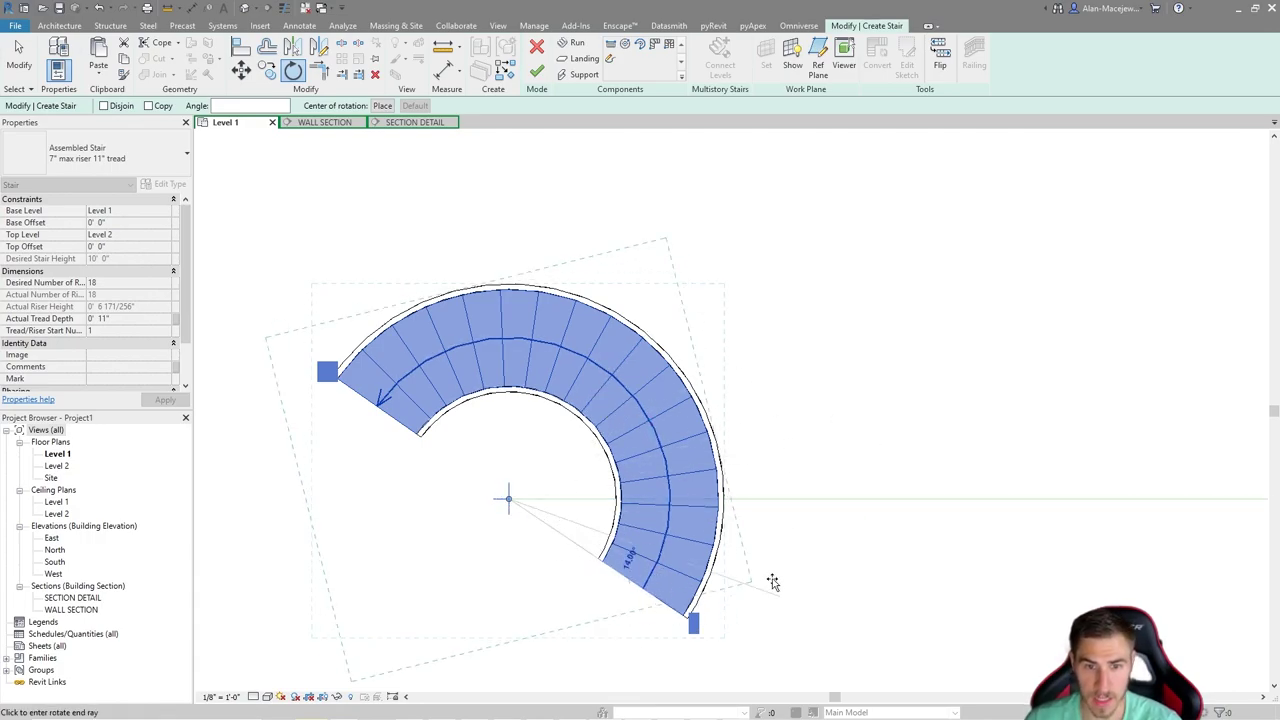
click(1060, 594)
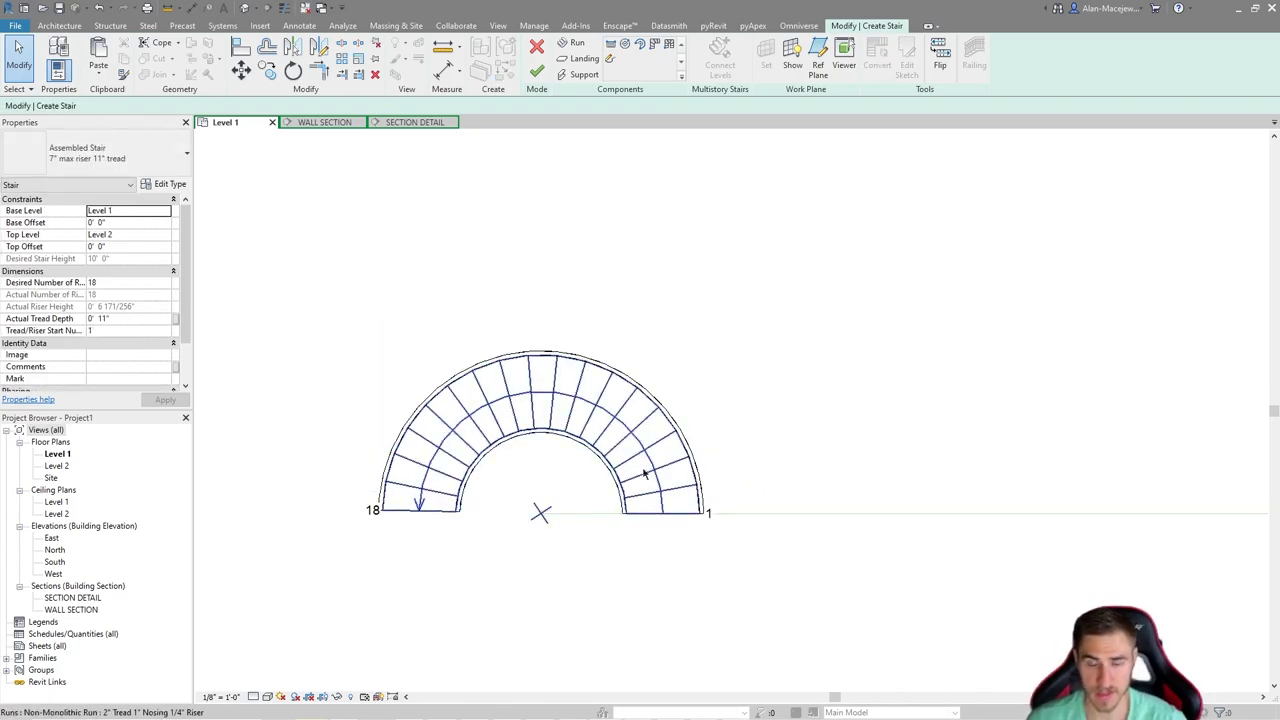
Step: Examine the run's centre-line radius dimension and the inner and outer supports beside it
scroll(578, 557, up, 1)
scroll(282, 587, up, 1)
click(820, 434)
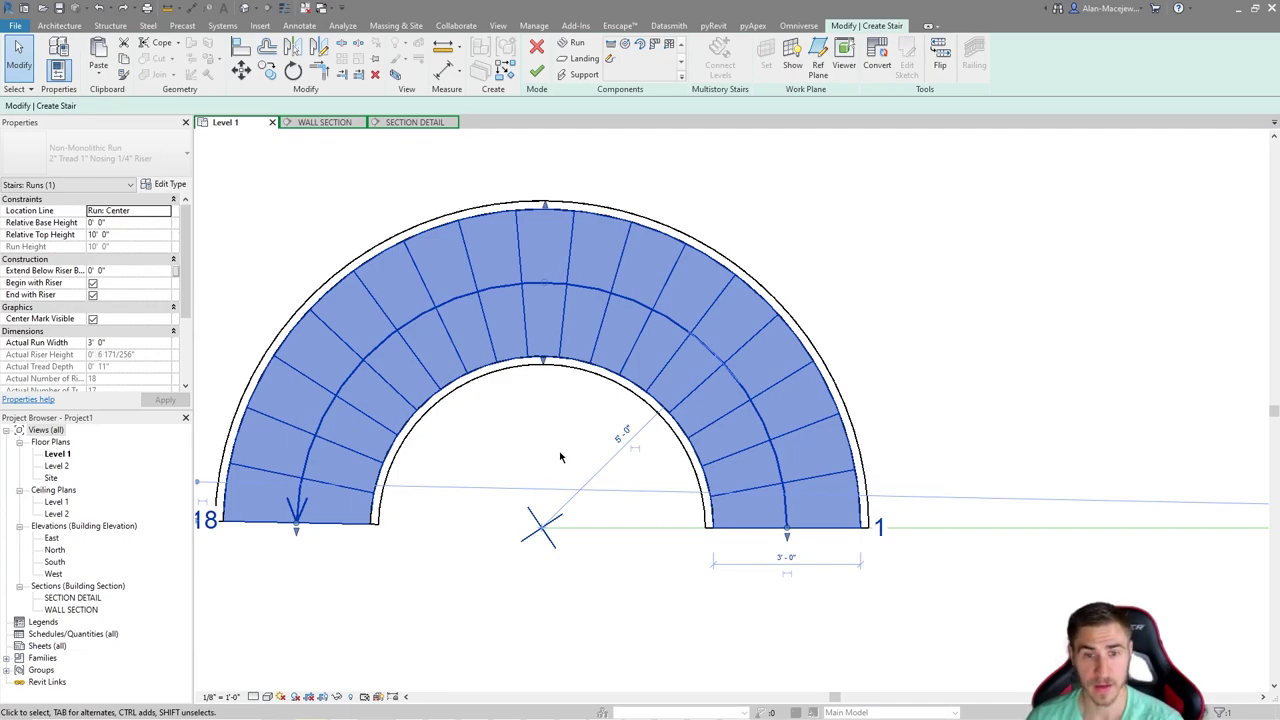
click(614, 474)
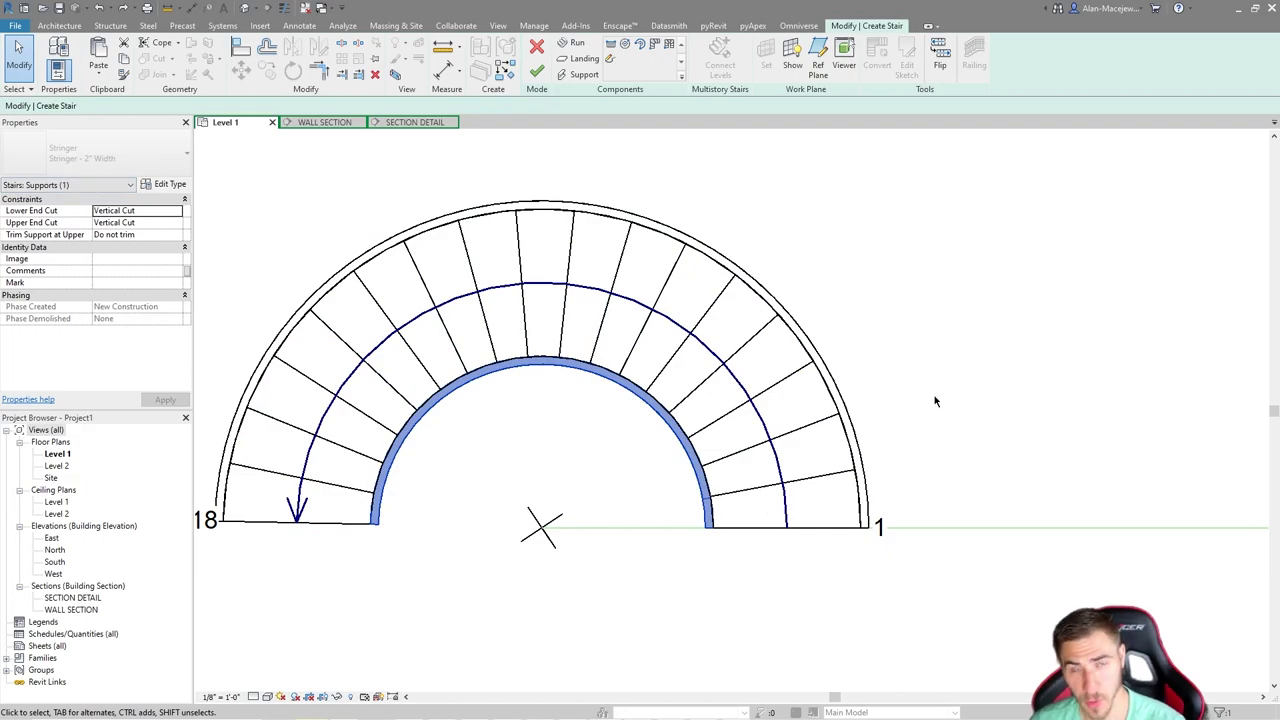
click(853, 490)
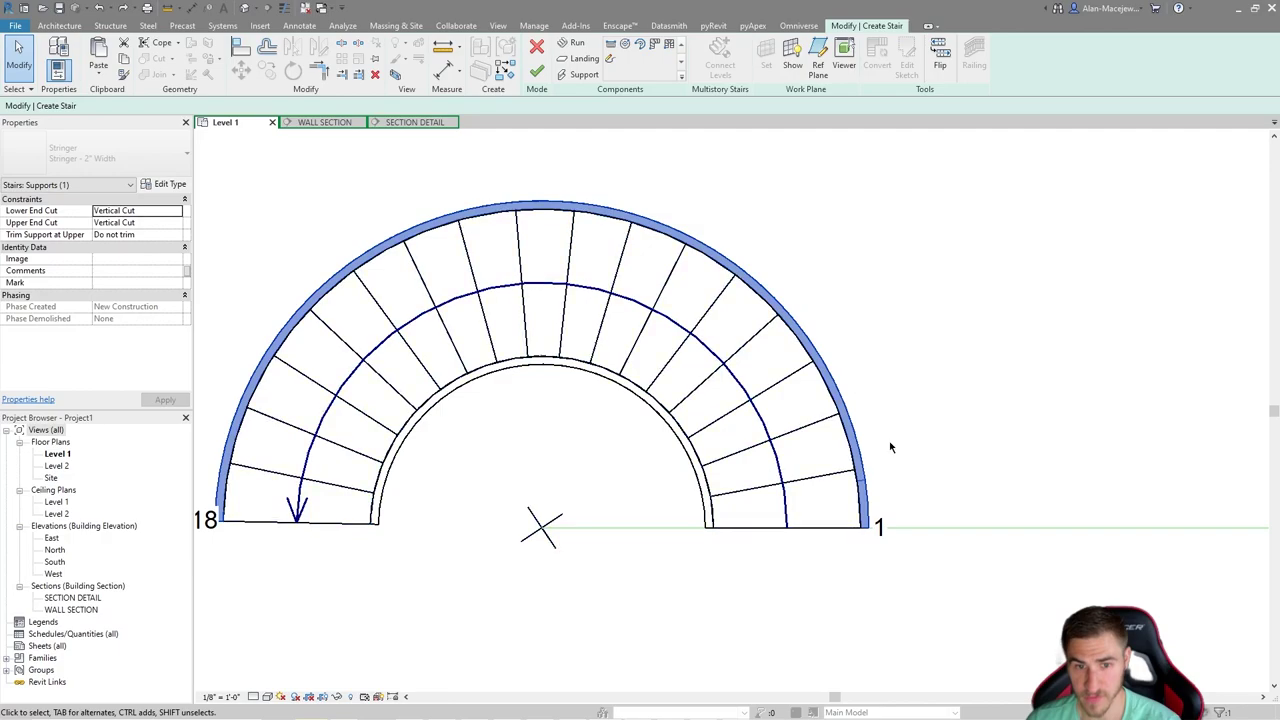
click(991, 400)
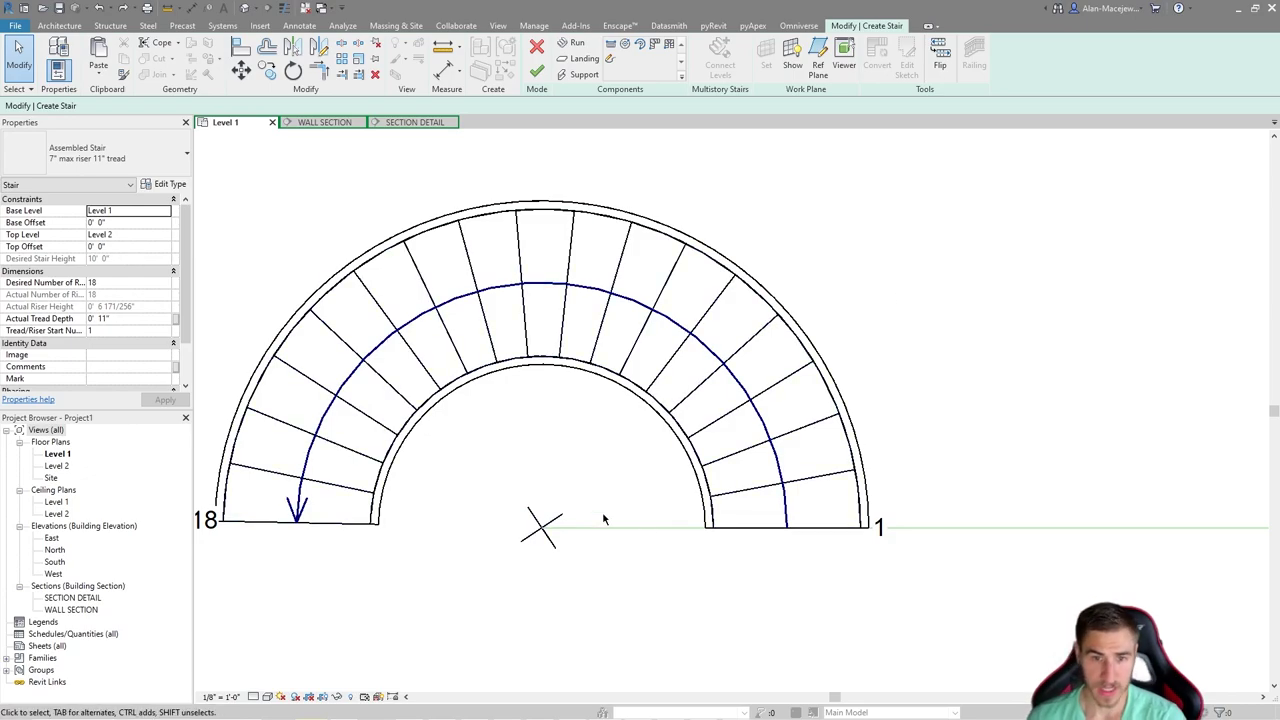
Step: Set the run's centre-line radius with the formula =5' 0"+1'8" to include half the run width and the support
click(757, 455)
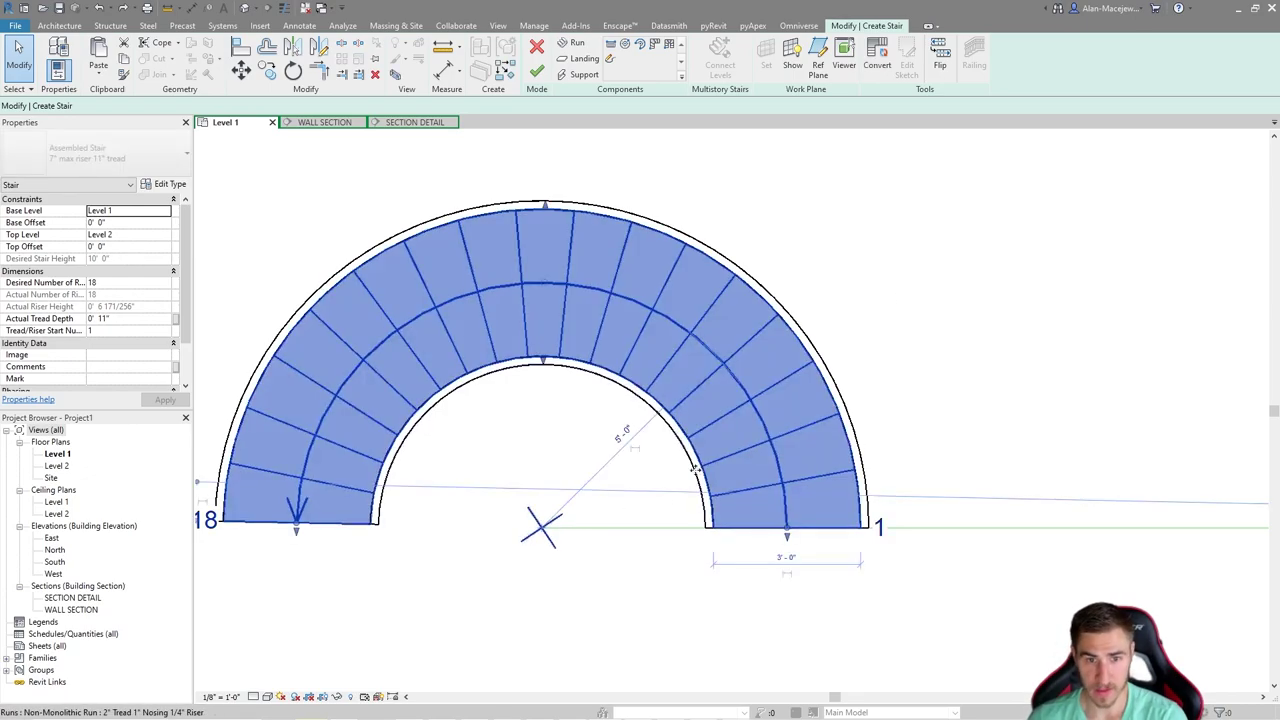
click(622, 433)
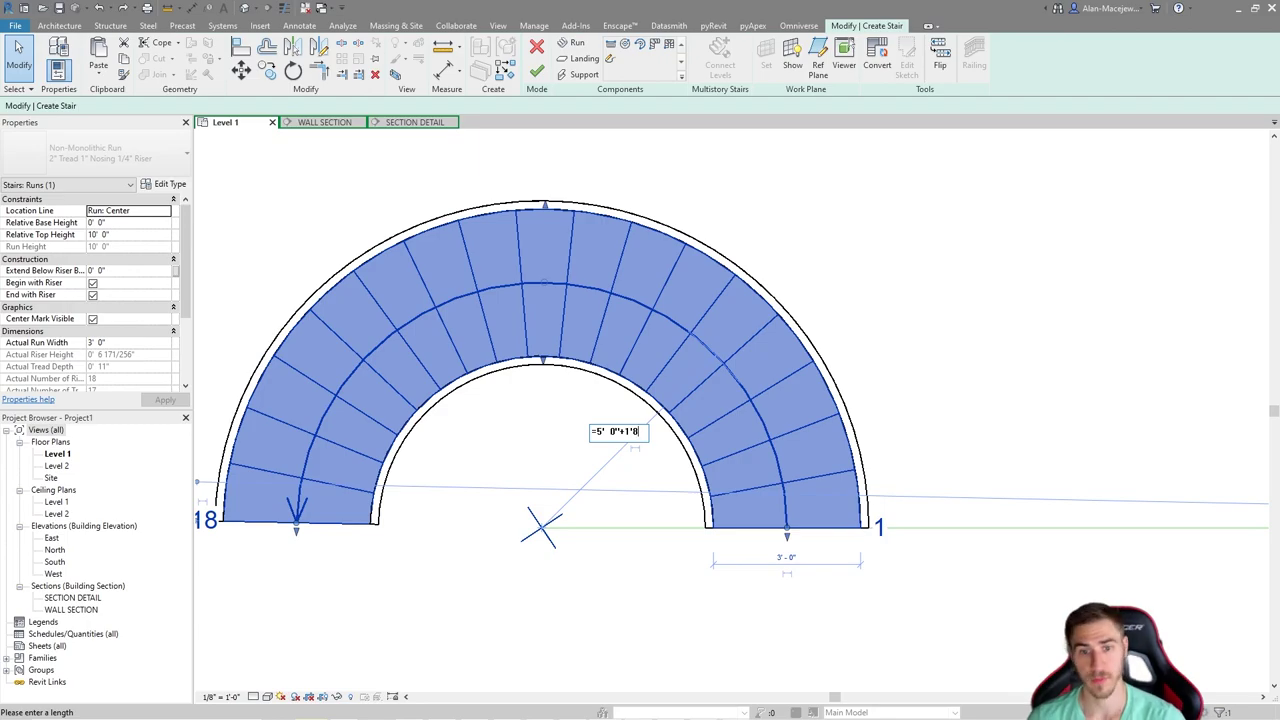
key(Return)
Step: Rotate the enlarged run about its centre to bring the first riser back onto the guide line
key(r)
key(o)
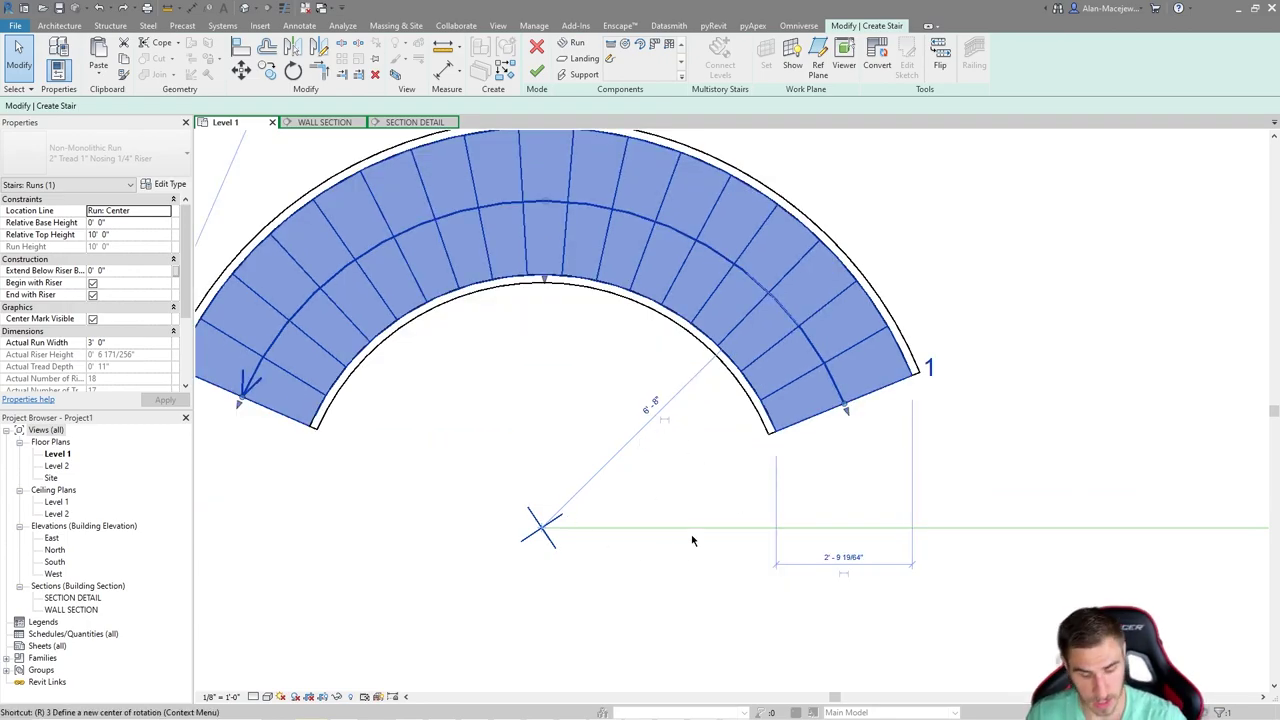
click(829, 420)
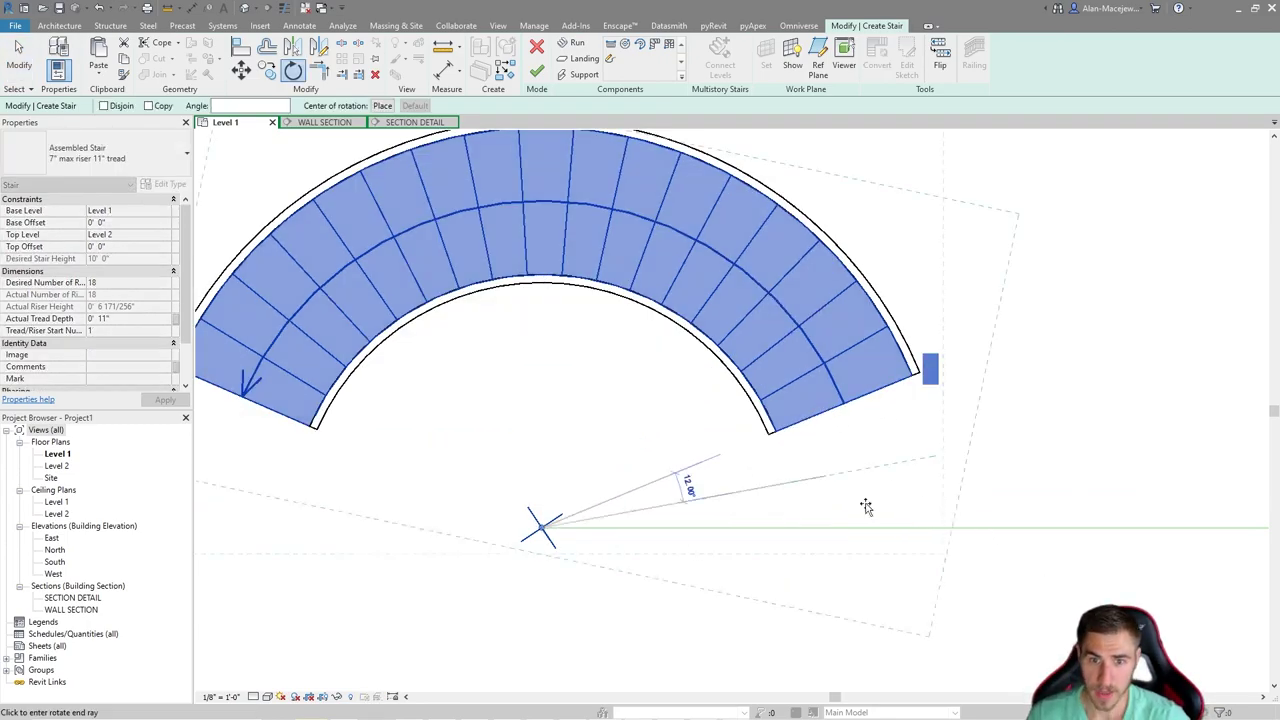
click(883, 531)
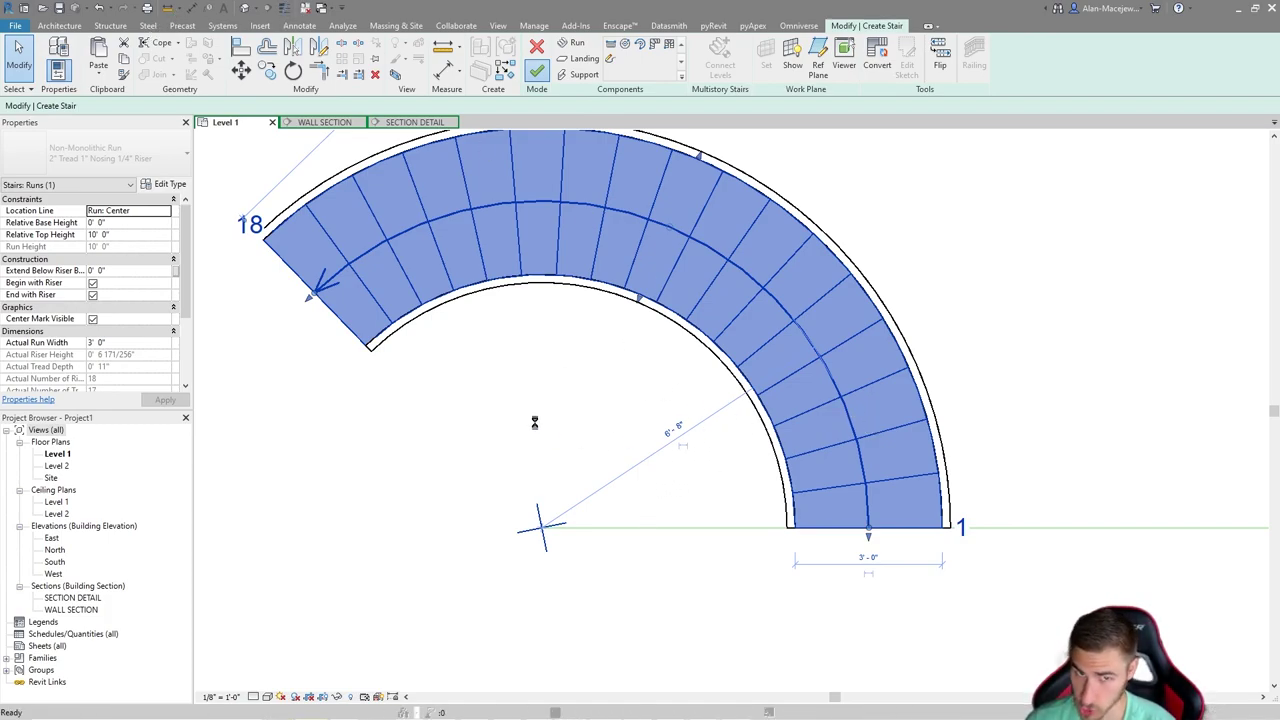
Step: Place a radial dimension on the curved stair's inner support to check its radius
click(141, 50)
click(765, 430)
click(663, 372)
scroll(598, 356, down, 3)
key(Escape)
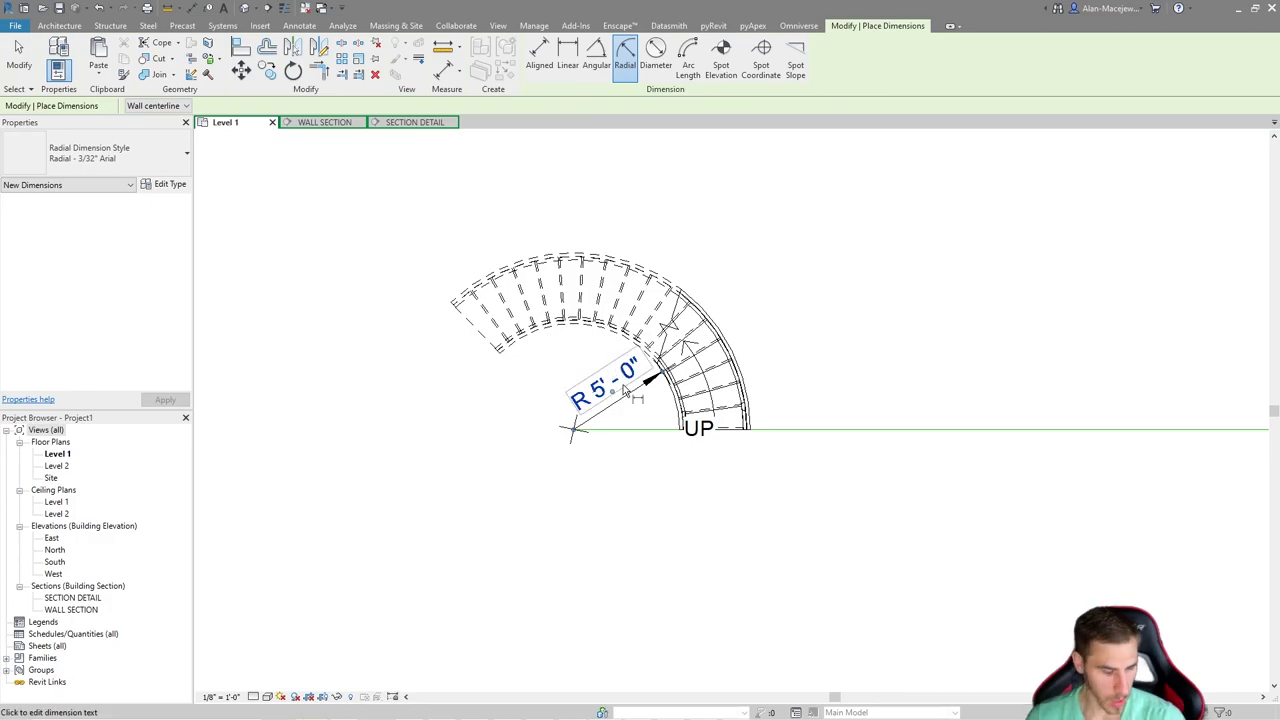
Step: Delete the radial dimension from the inner support
key(Escape)
click(619, 403)
key(Delete)
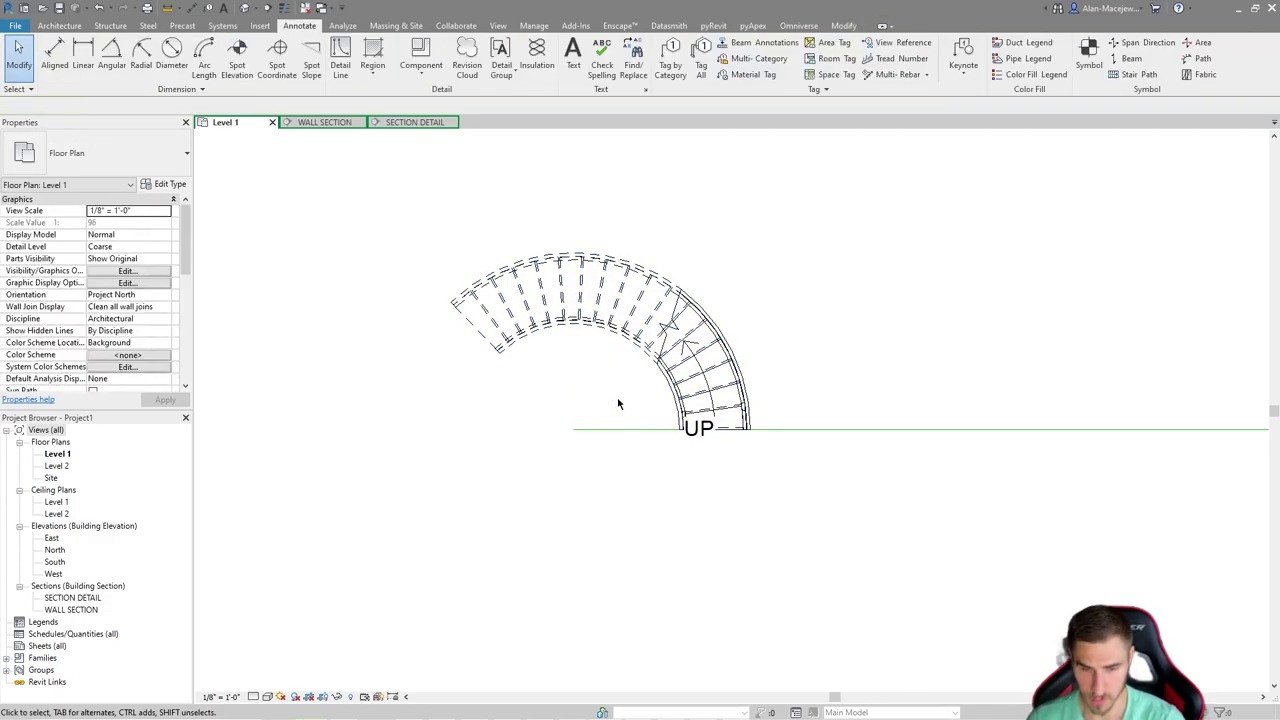
scroll(647, 398, up, 3)
middle_drag(647, 398, 652, 442)
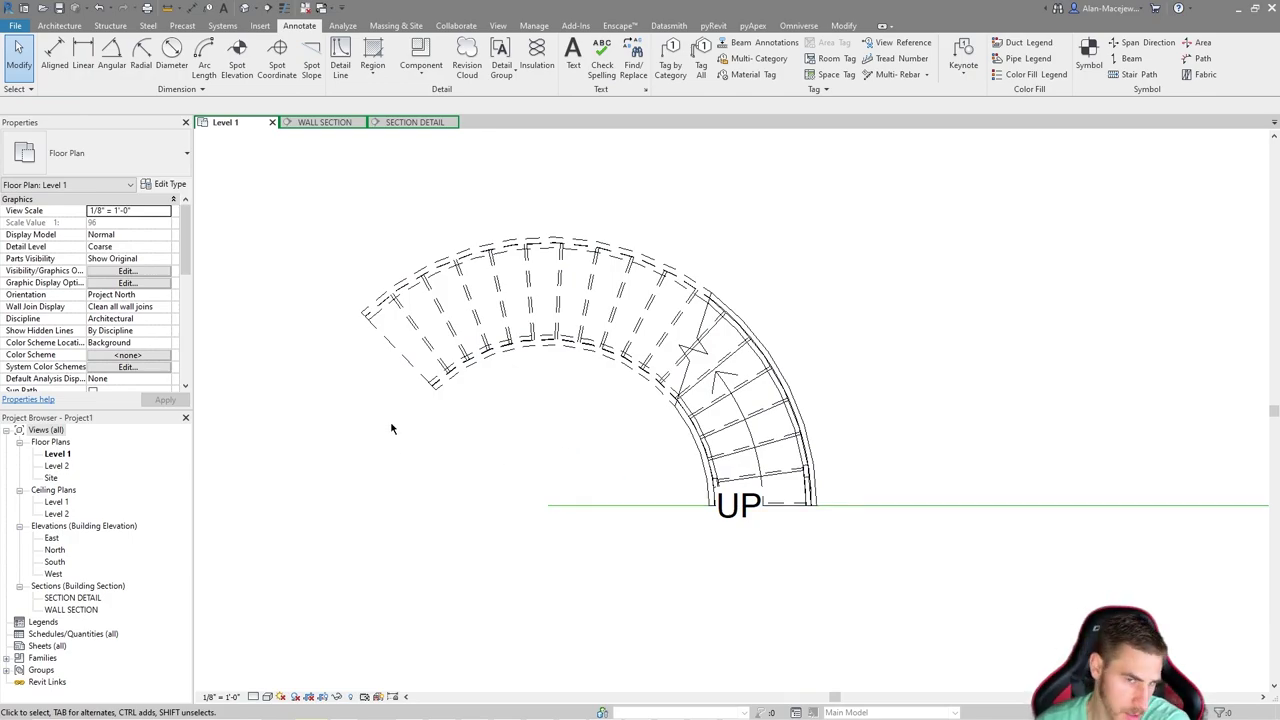
Step: Examine the instance and type properties of the whole assembled stair, including its calculation rules, run type and supports
click(745, 370)
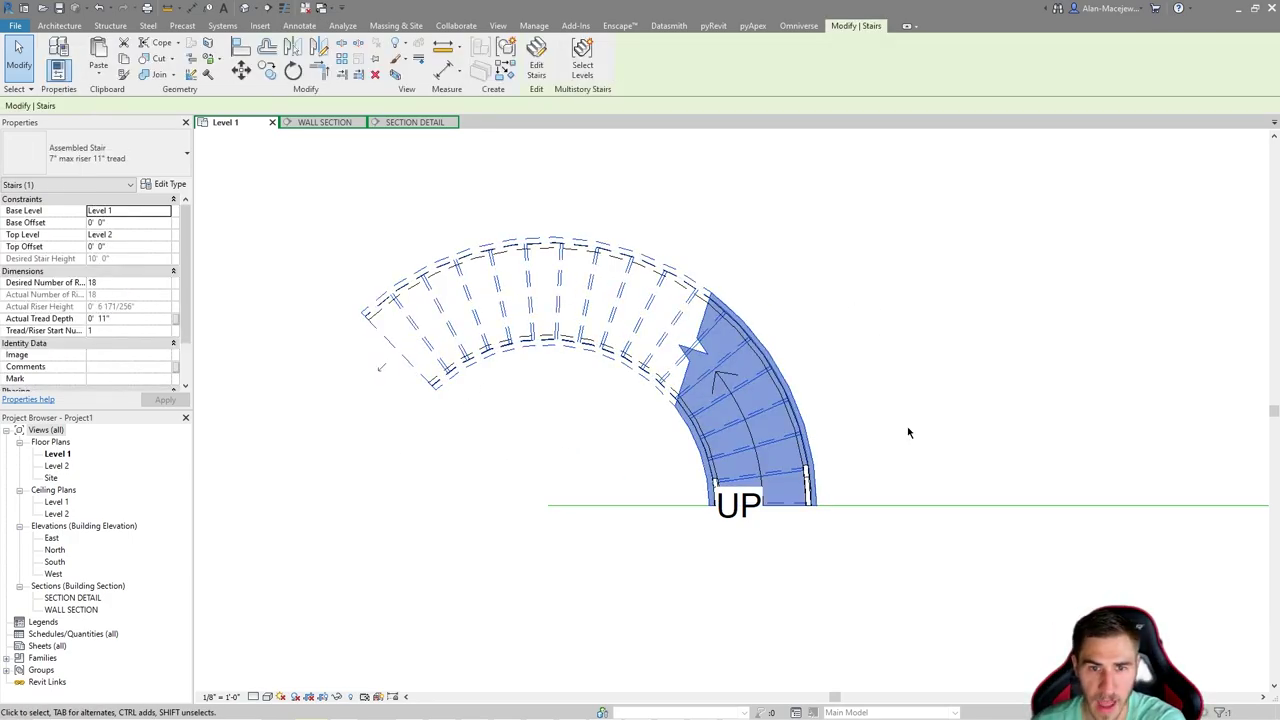
click(780, 287)
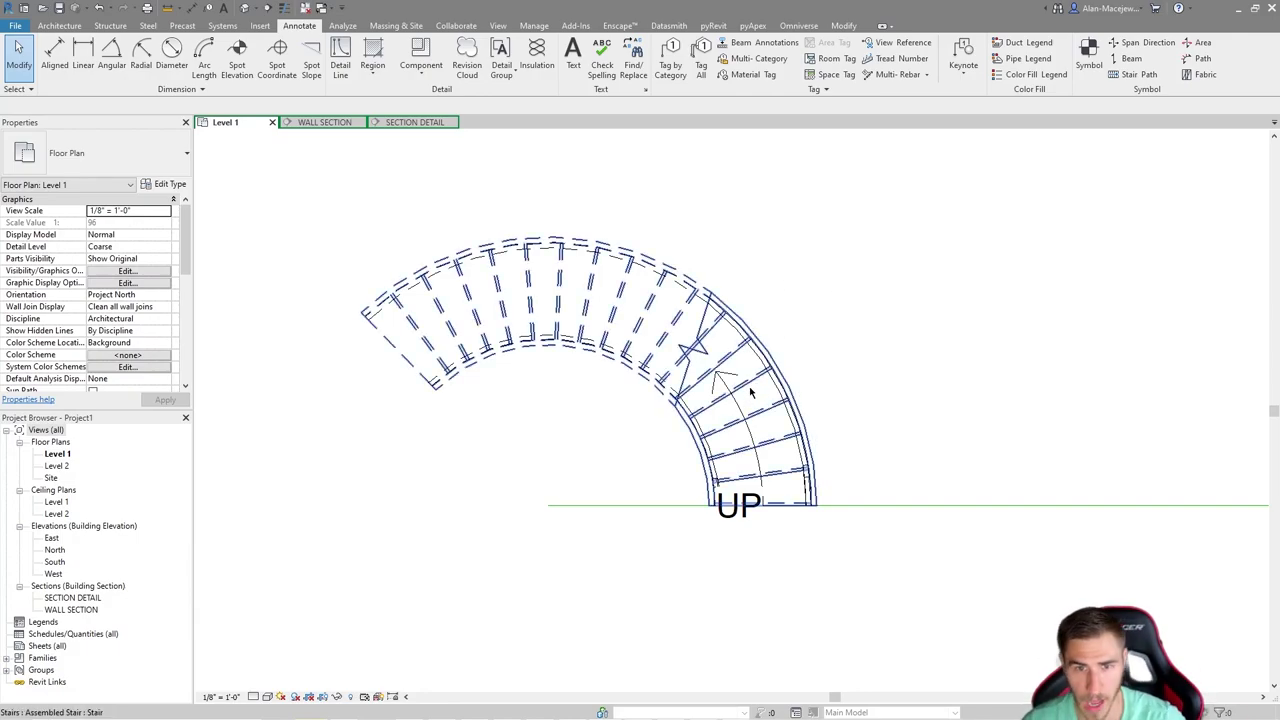
click(812, 318)
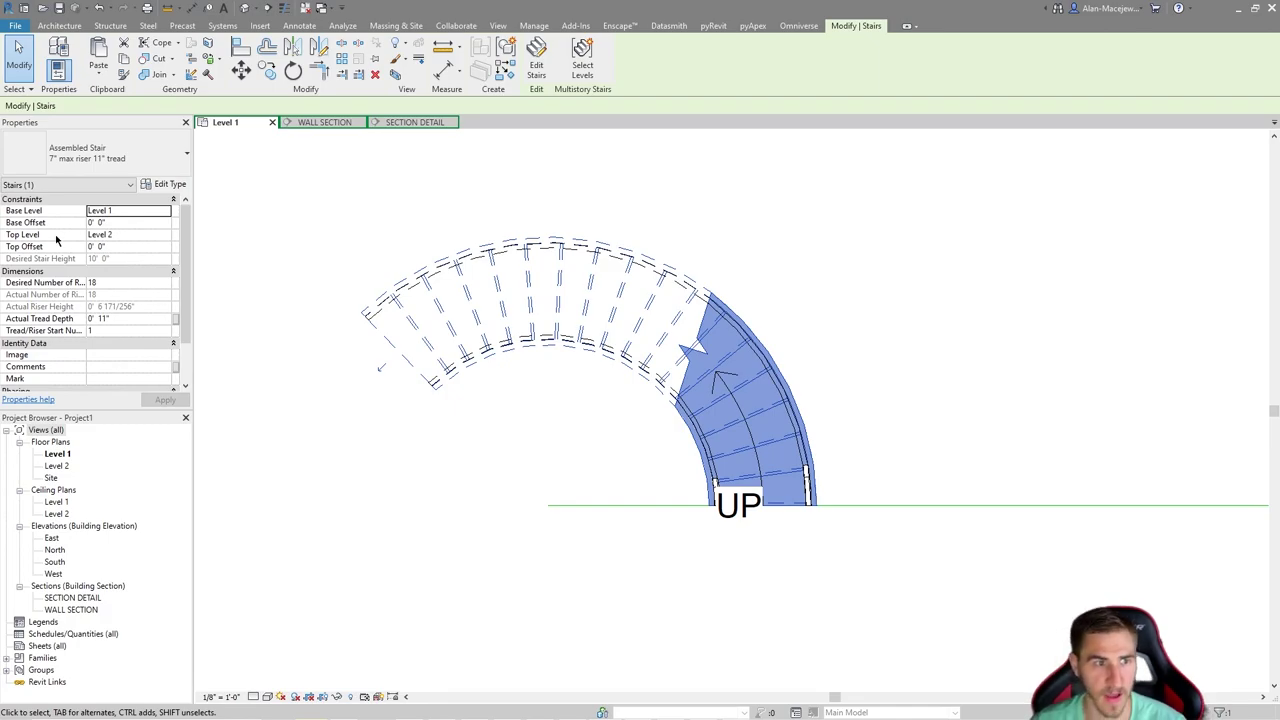
scroll(79, 308, down, 2)
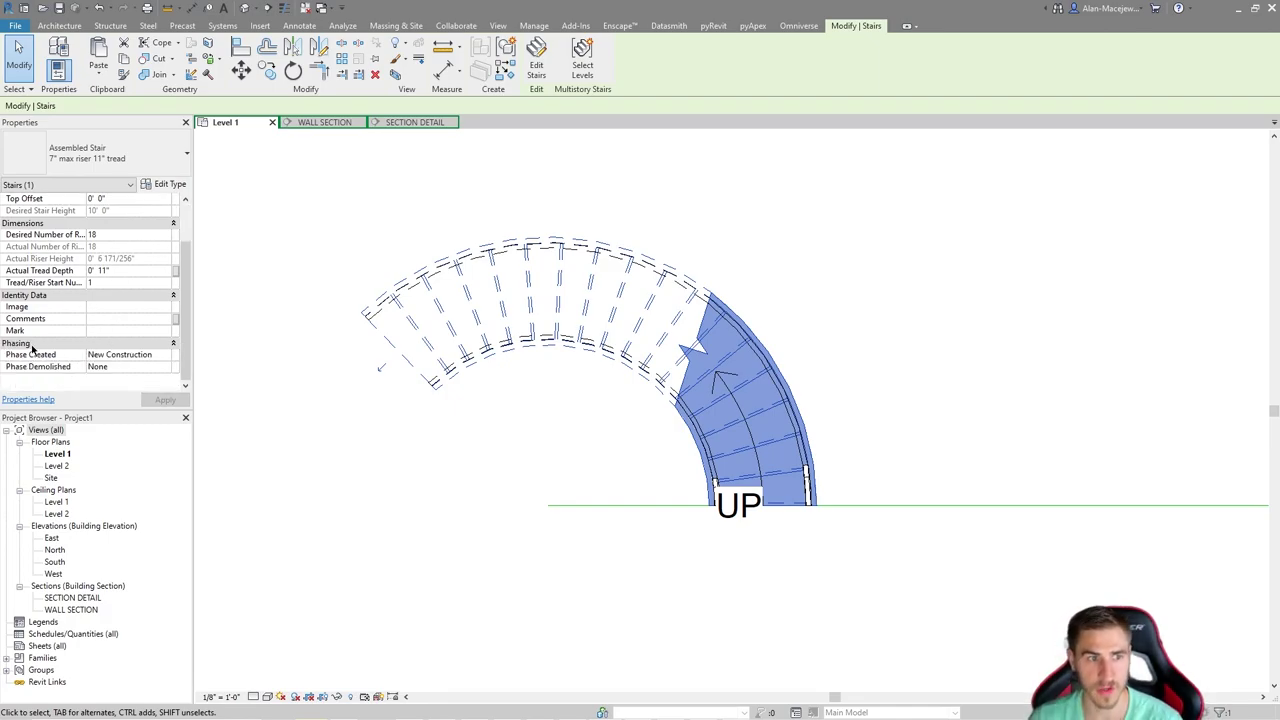
scroll(55, 358, up, 2)
click(165, 186)
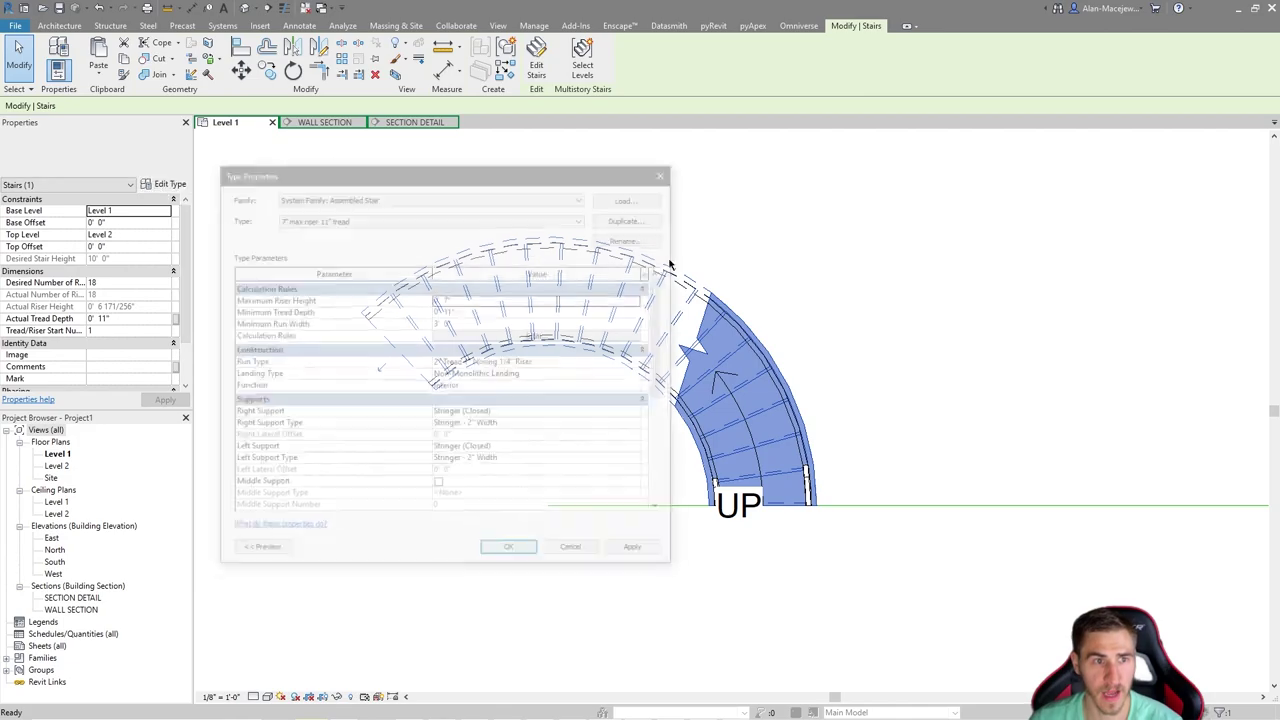
scroll(493, 377, down, 3)
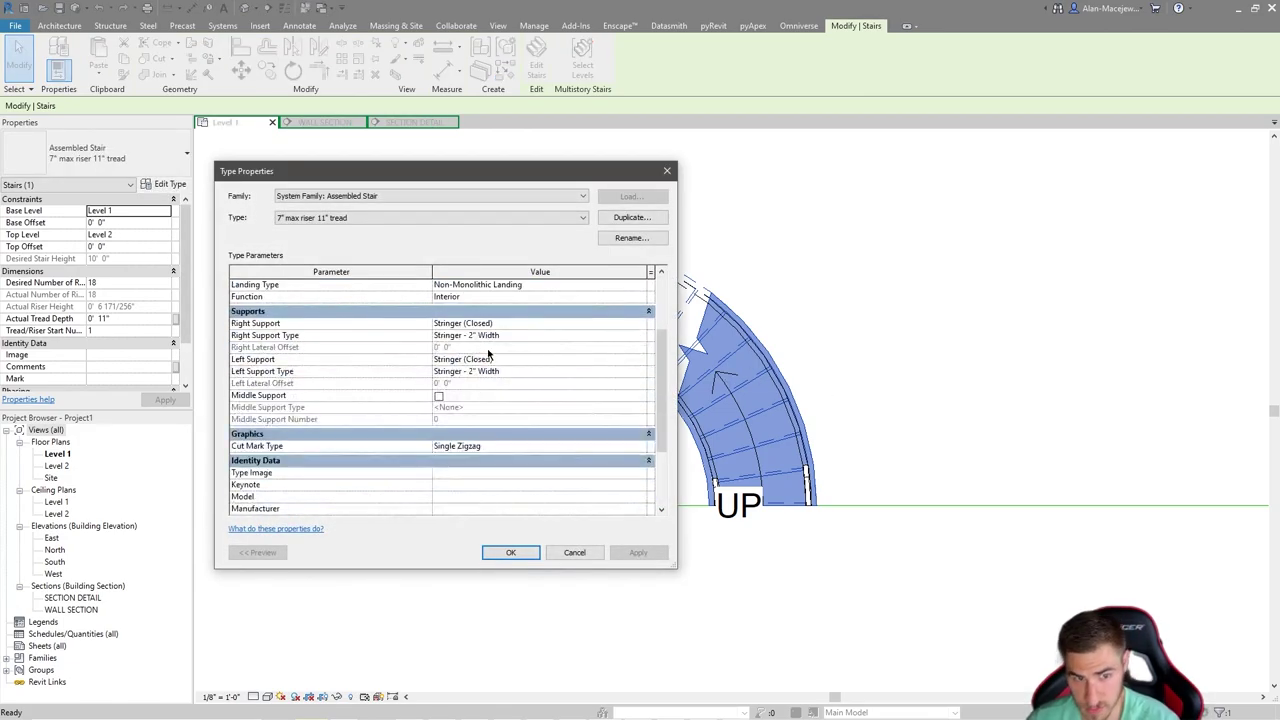
scroll(380, 400, up, 3)
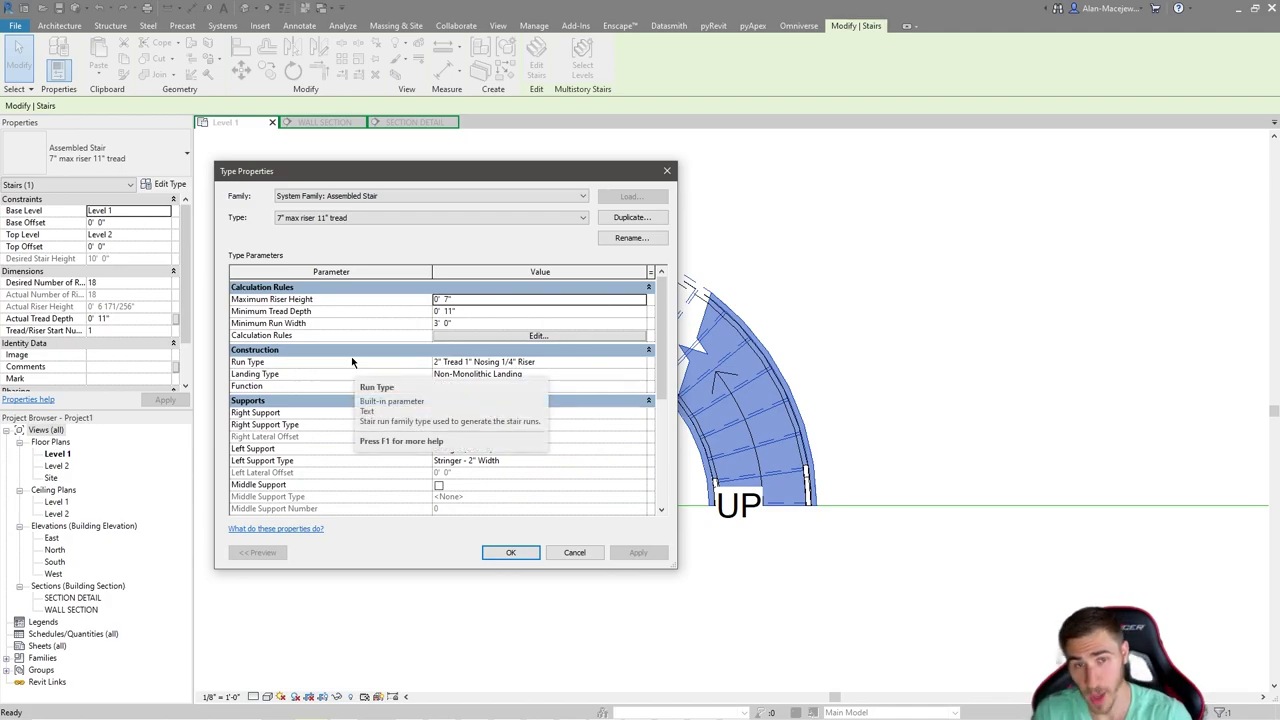
click(667, 172)
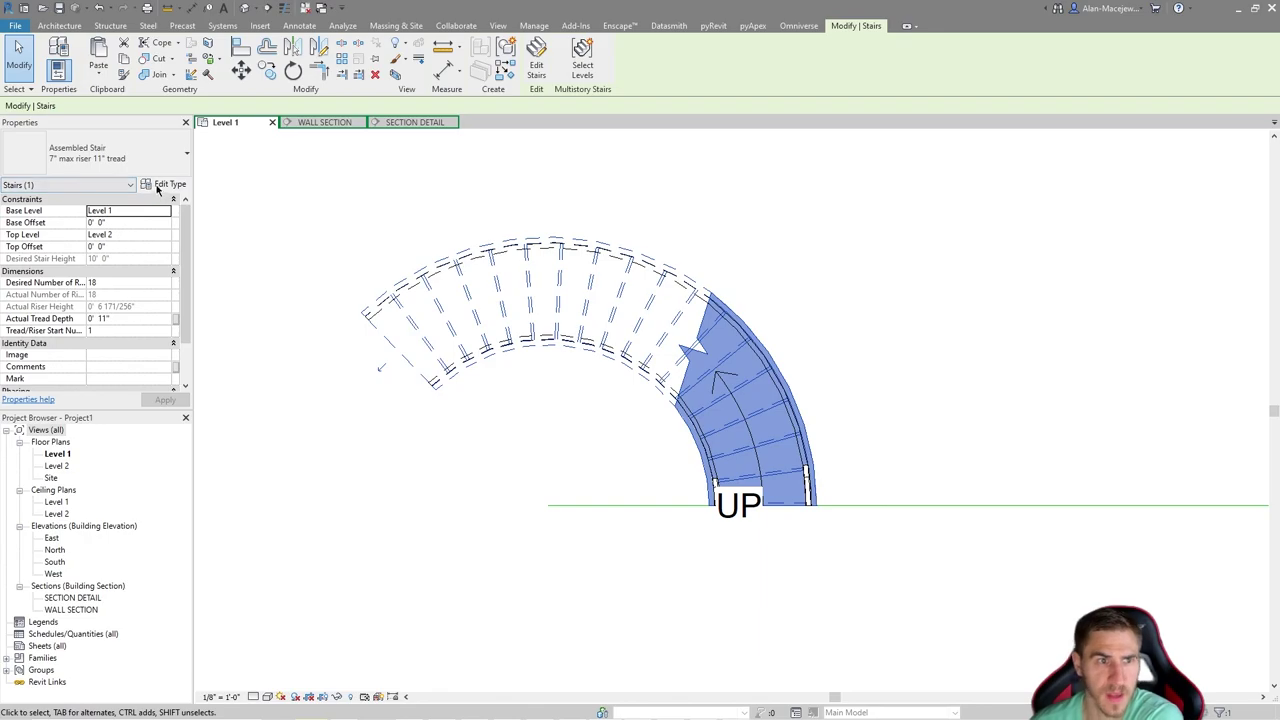
key(Escape)
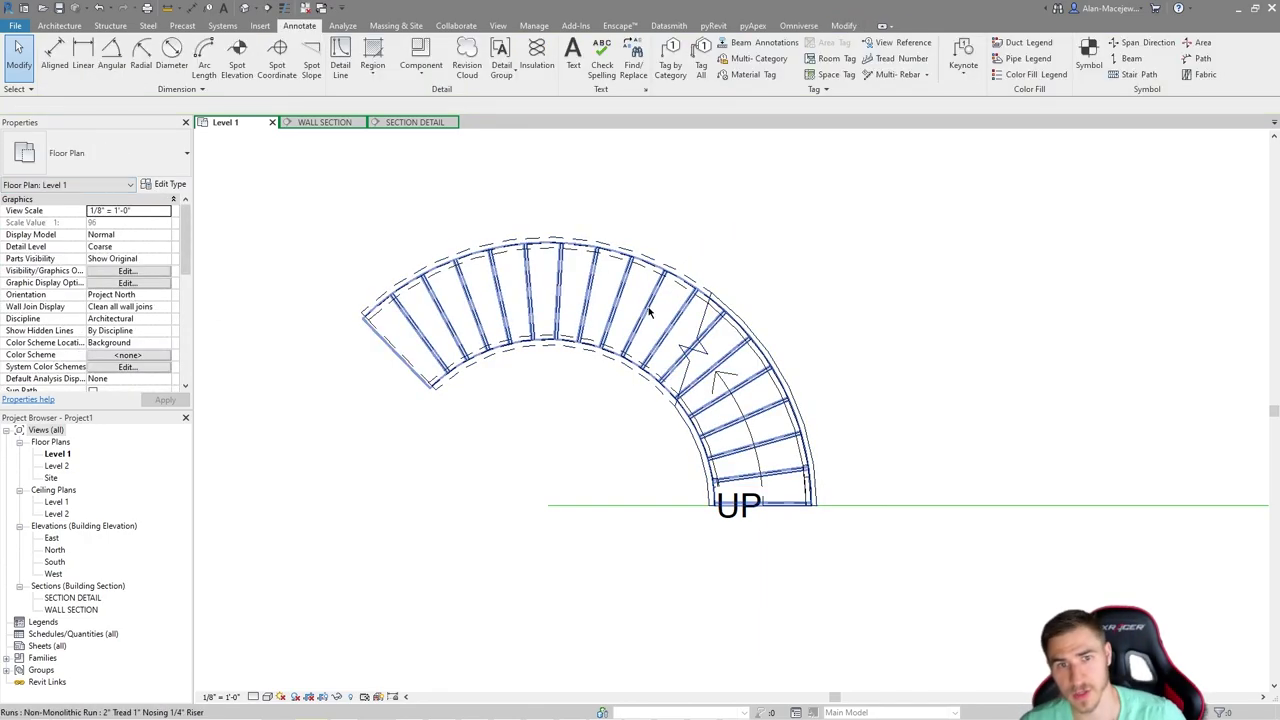
Step: Examine the curved run's own instance and type properties, including its tread and riser settings
click(648, 313)
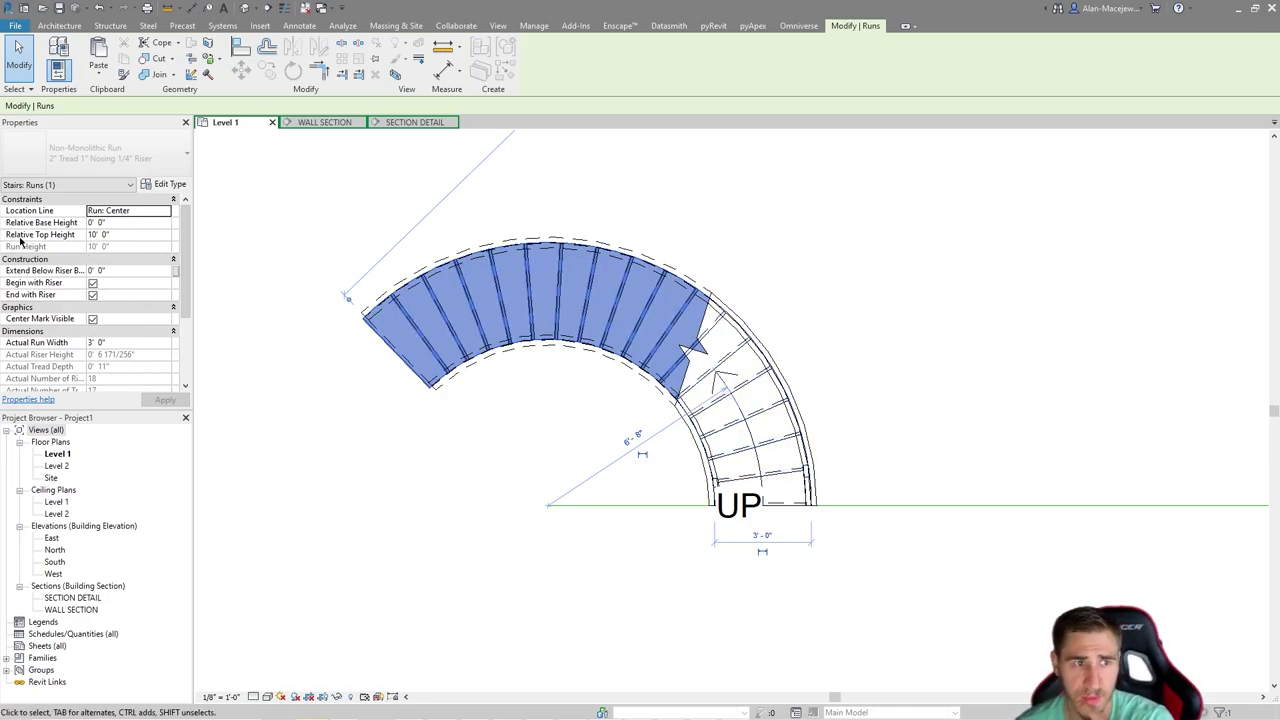
scroll(110, 222, down, 5)
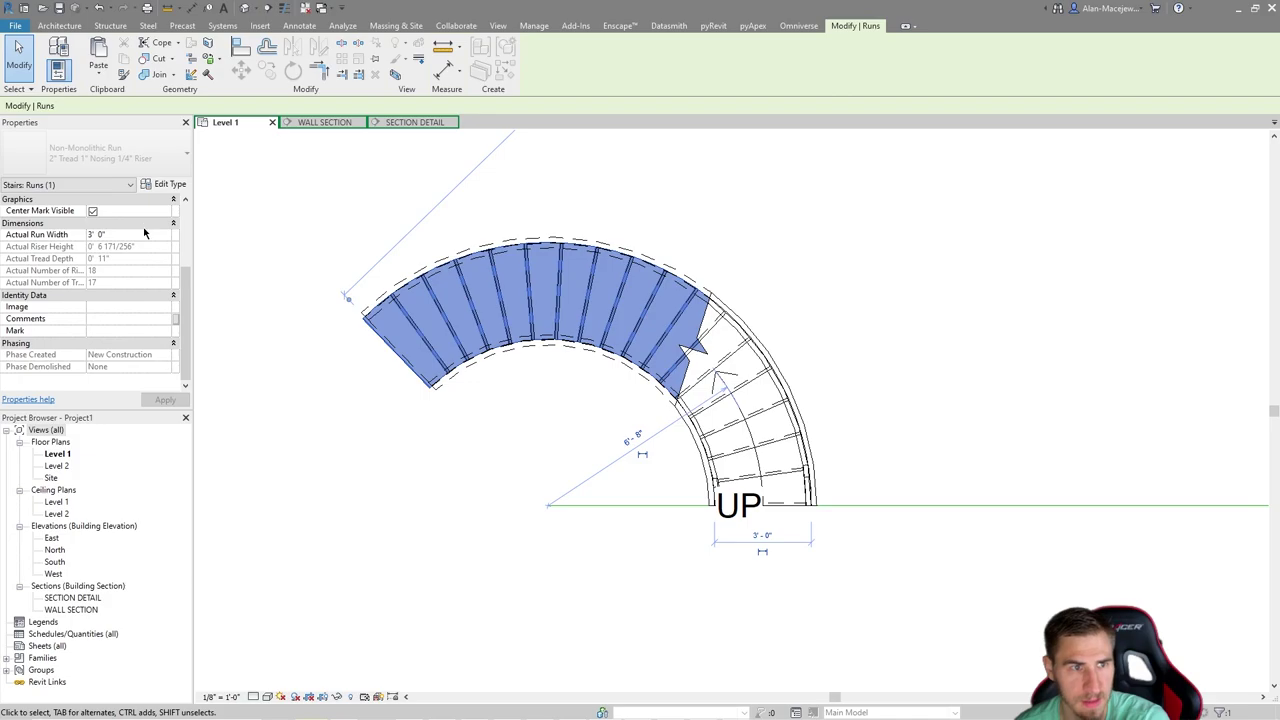
scroll(150, 210, up, 5)
click(165, 185)
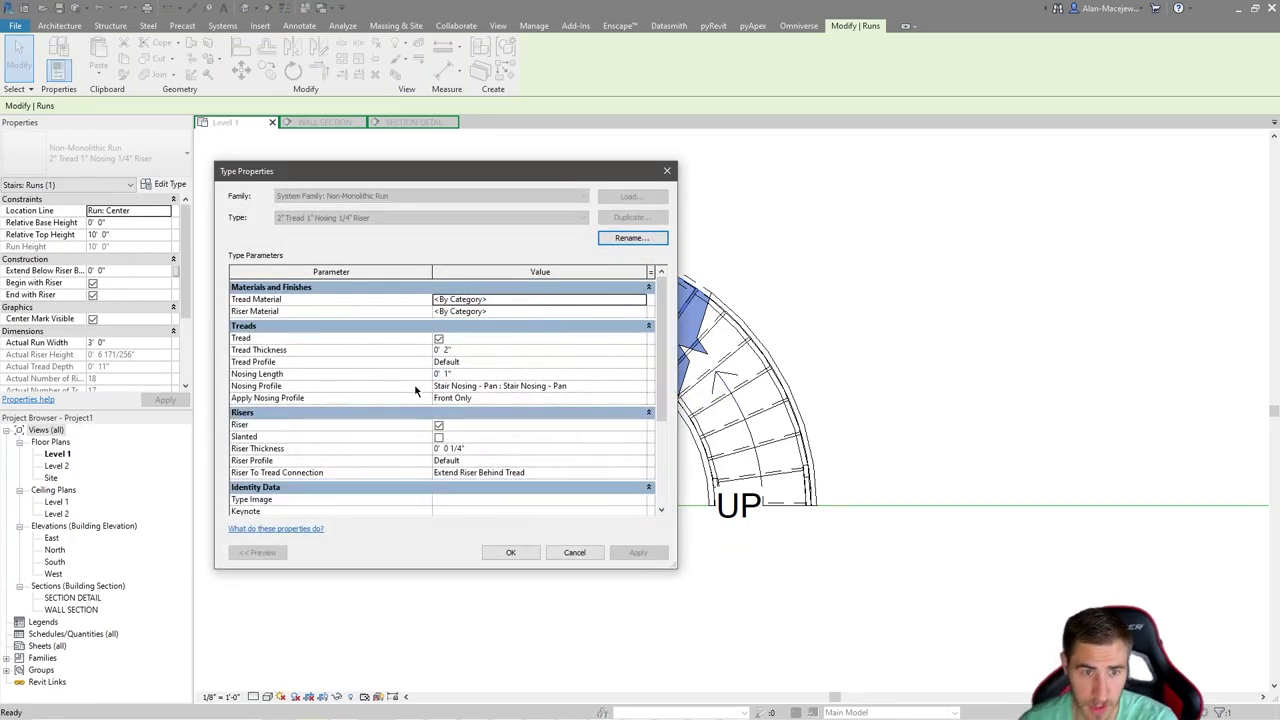
scroll(412, 398, down, 2)
scroll(325, 455, down, 3)
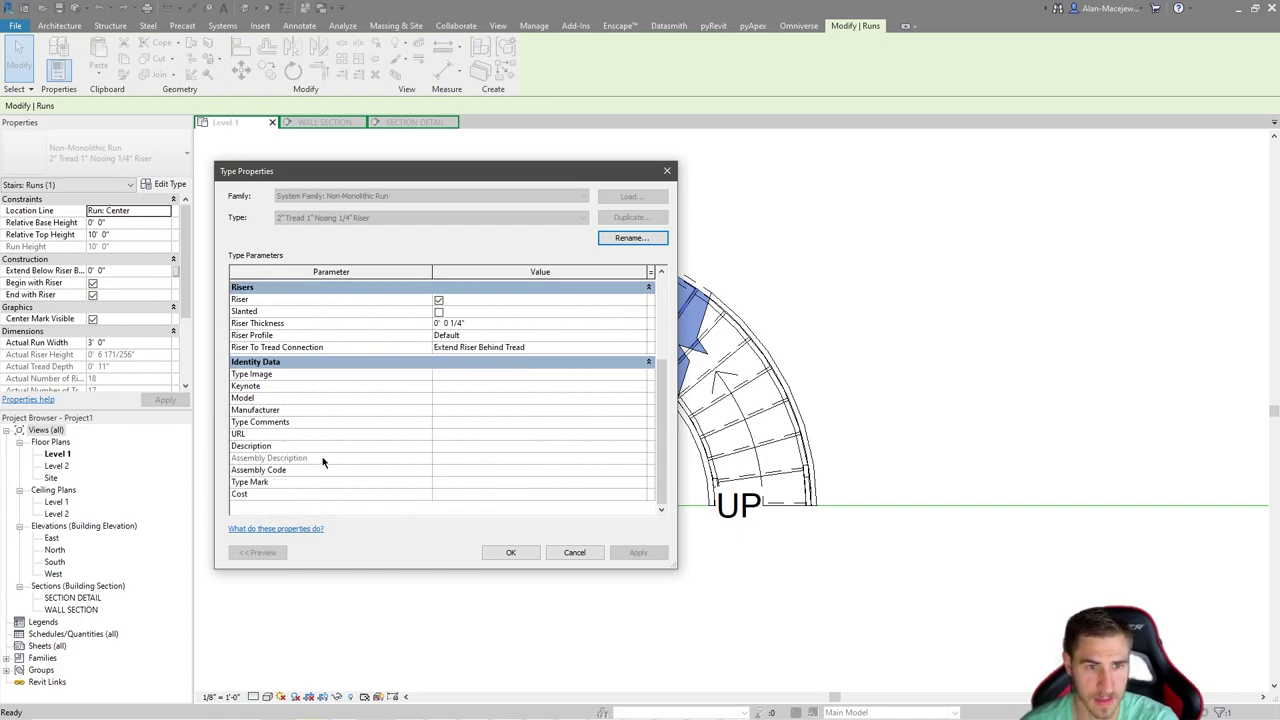
scroll(409, 448, up, 5)
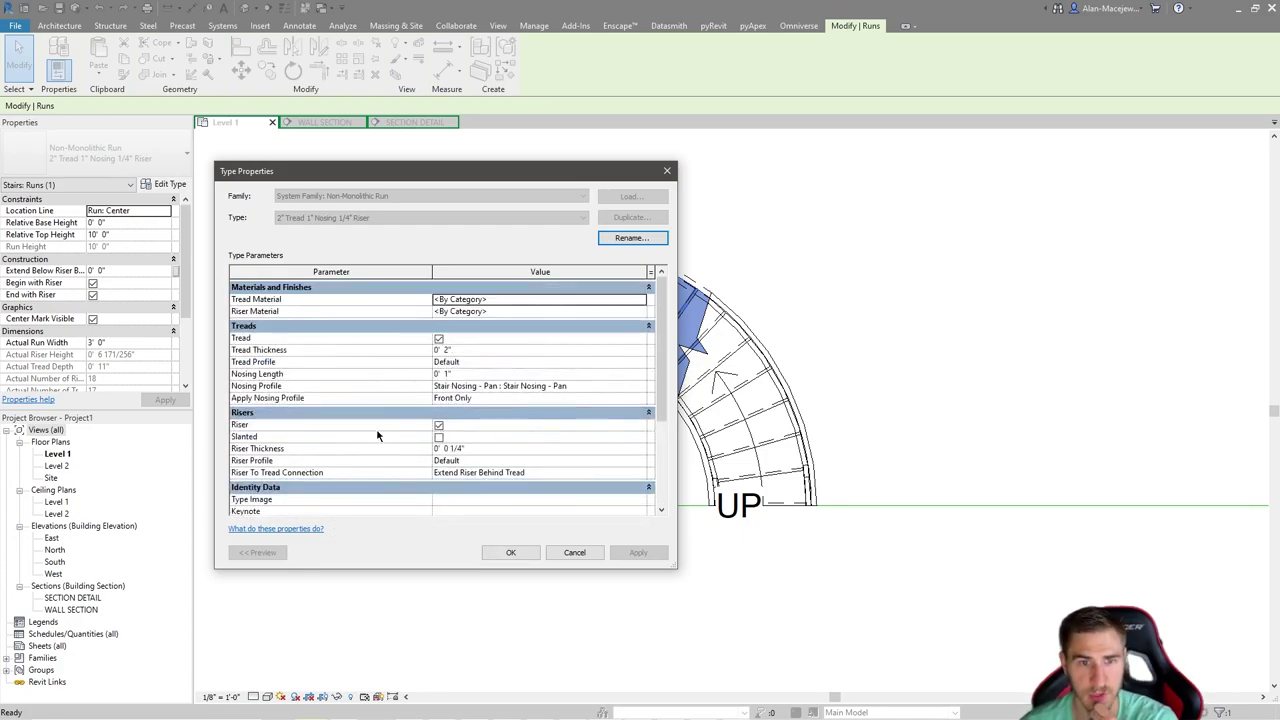
click(570, 552)
click(951, 380)
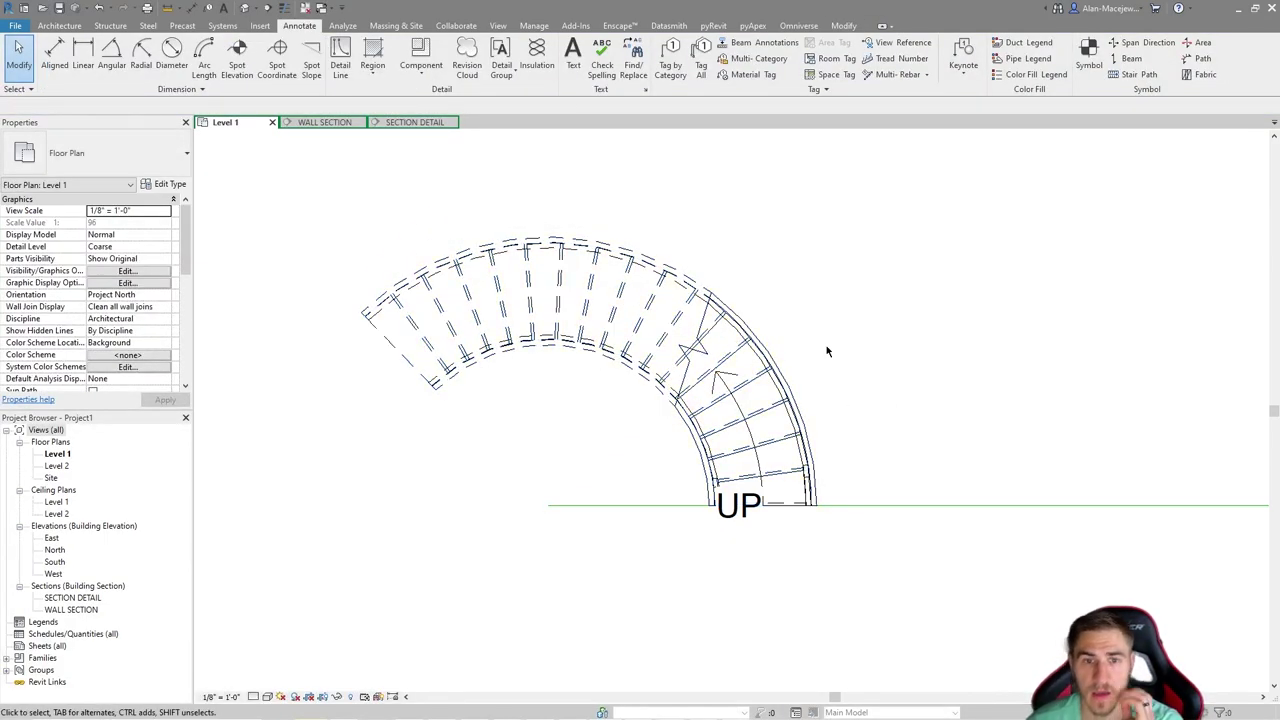
Step: Reopen the whole stair for editing and set its top offset to 10' 0"
click(635, 352)
scroll(860, 375, down, 3)
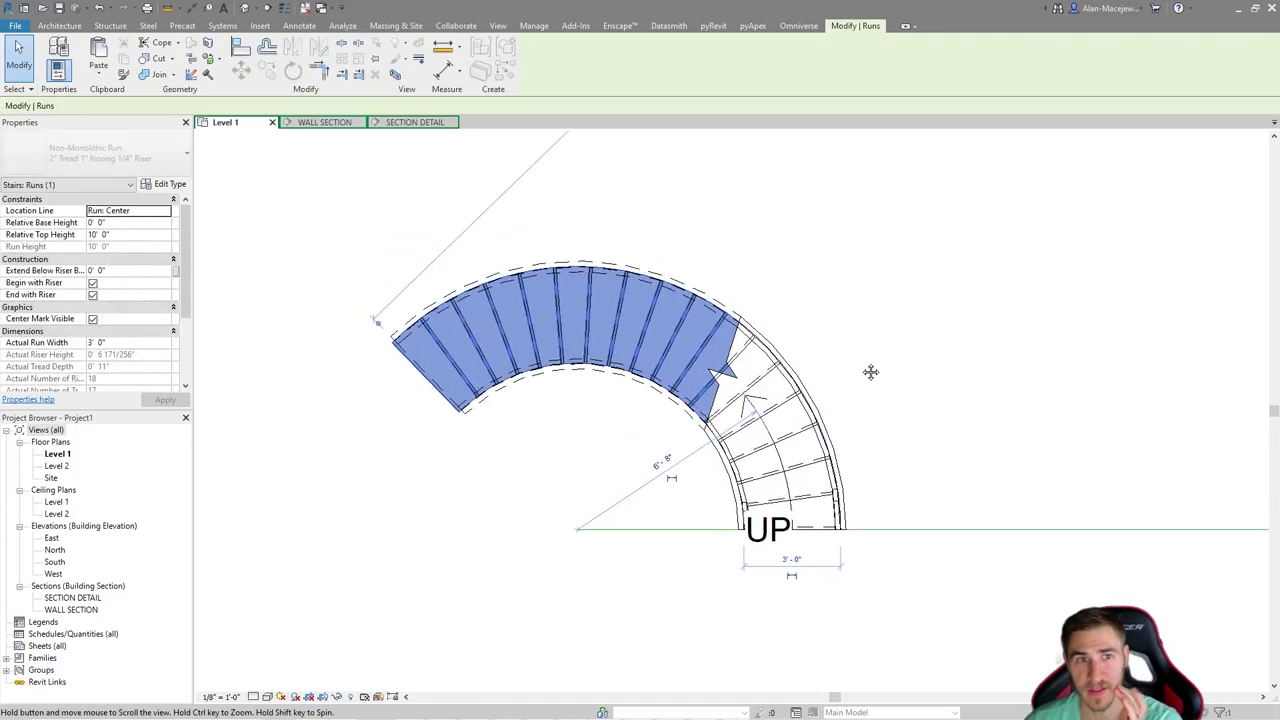
click(852, 383)
click(818, 430)
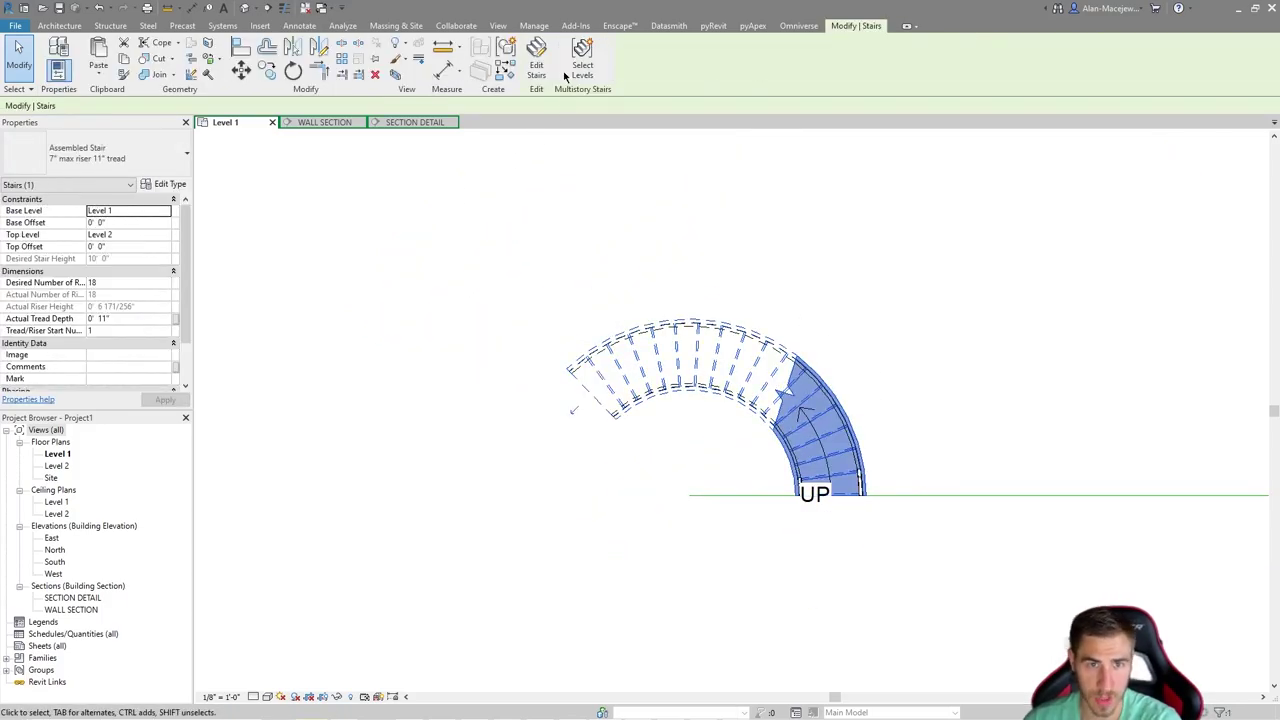
click(537, 70)
click(132, 246)
key(Return)
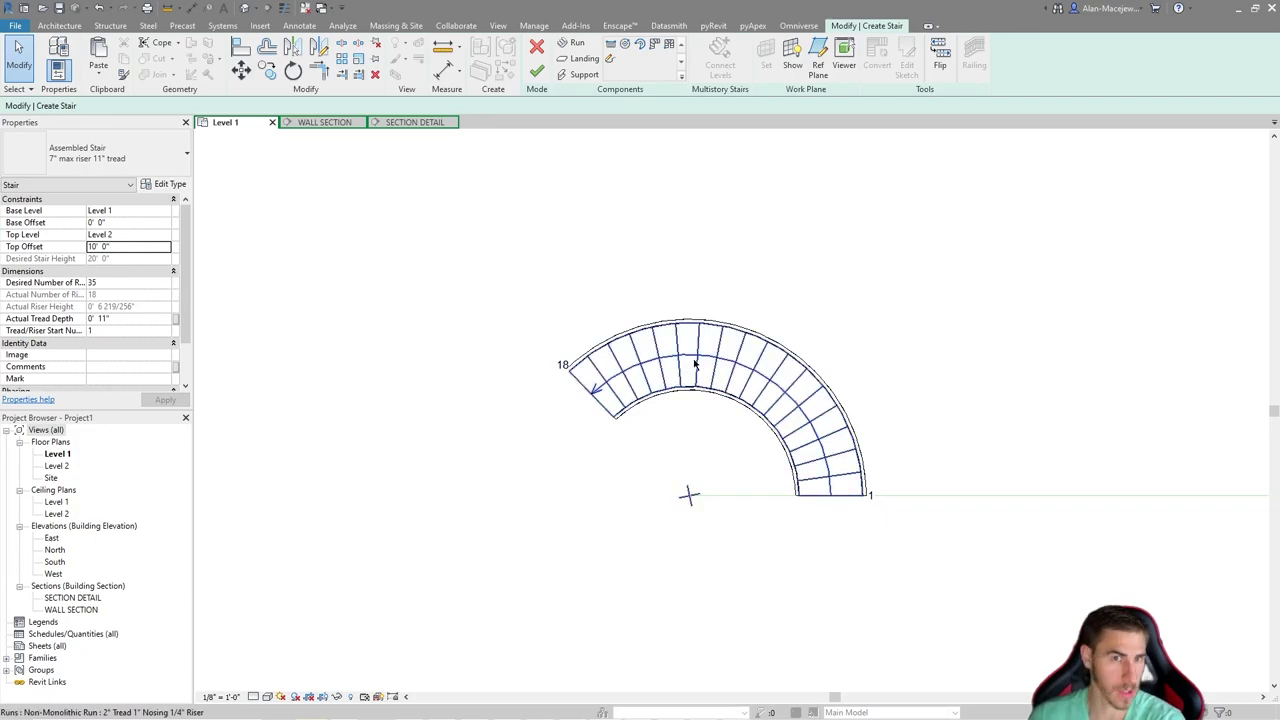
Step: Add a straight horizontal run about 14'-8" long to the left of the curved run, using all remaining risers and an automatic landing
click(610, 46)
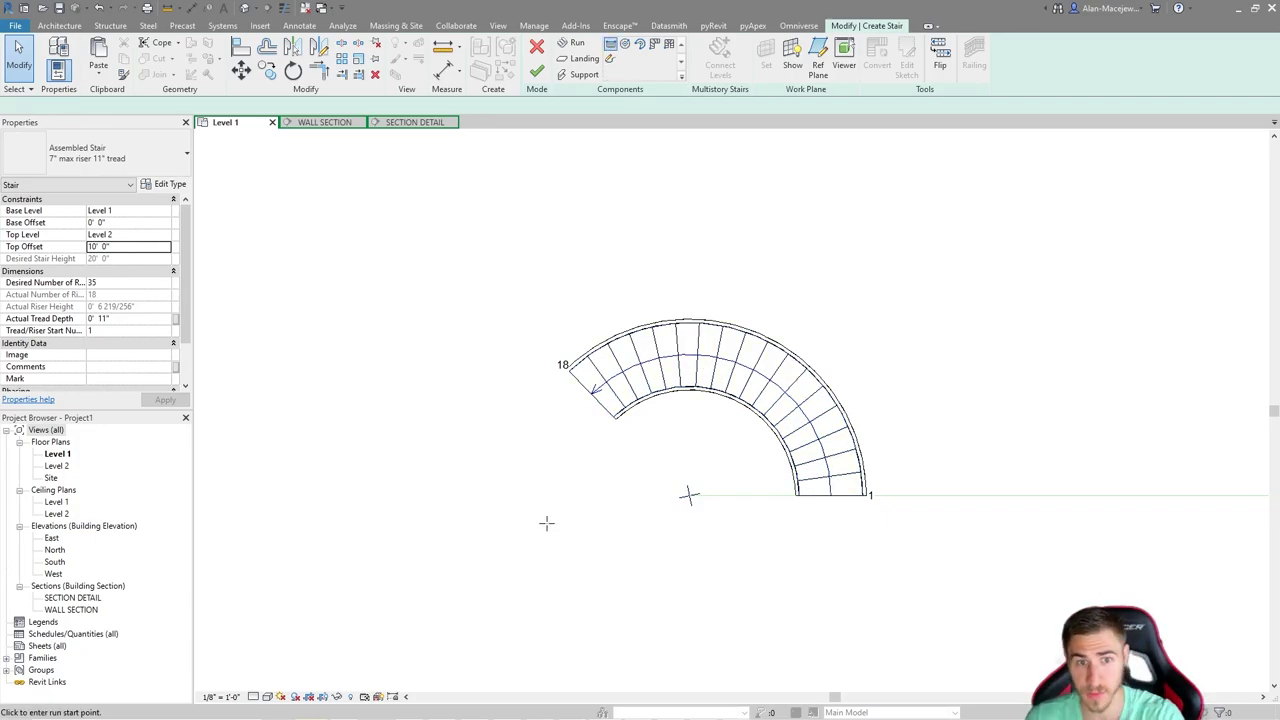
click(400, 436)
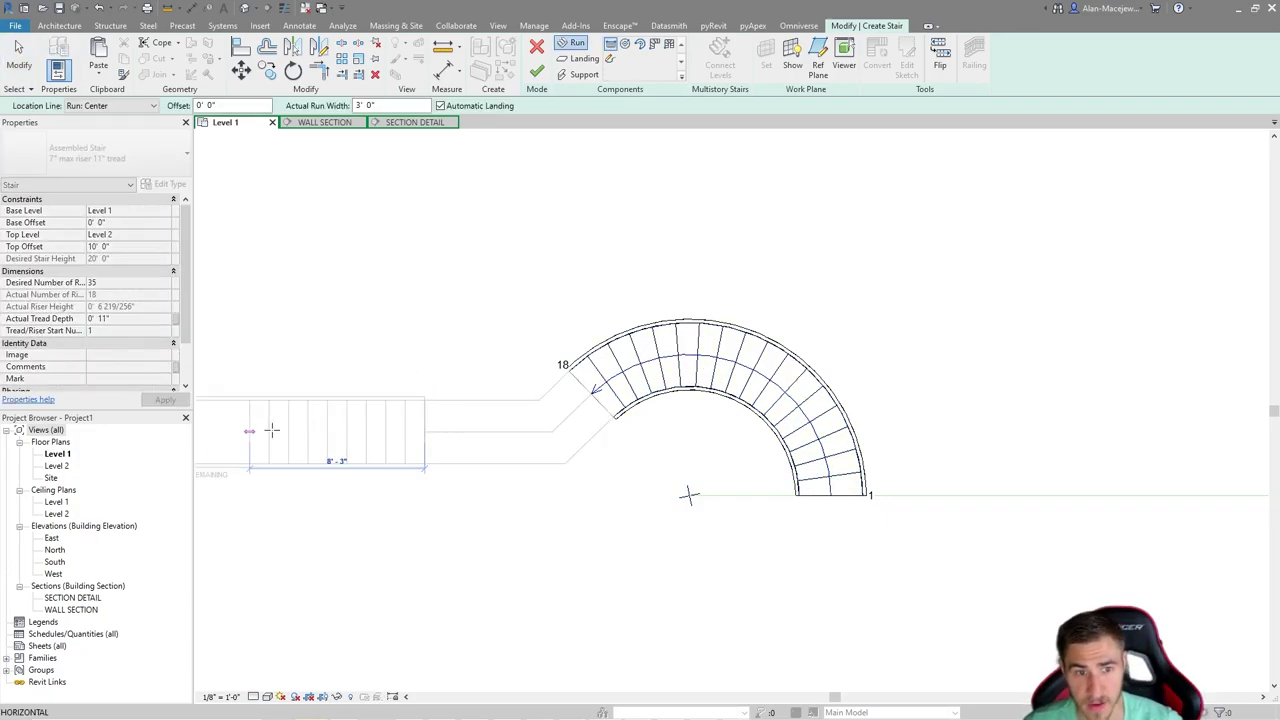
middle_drag(260, 430, 485, 449)
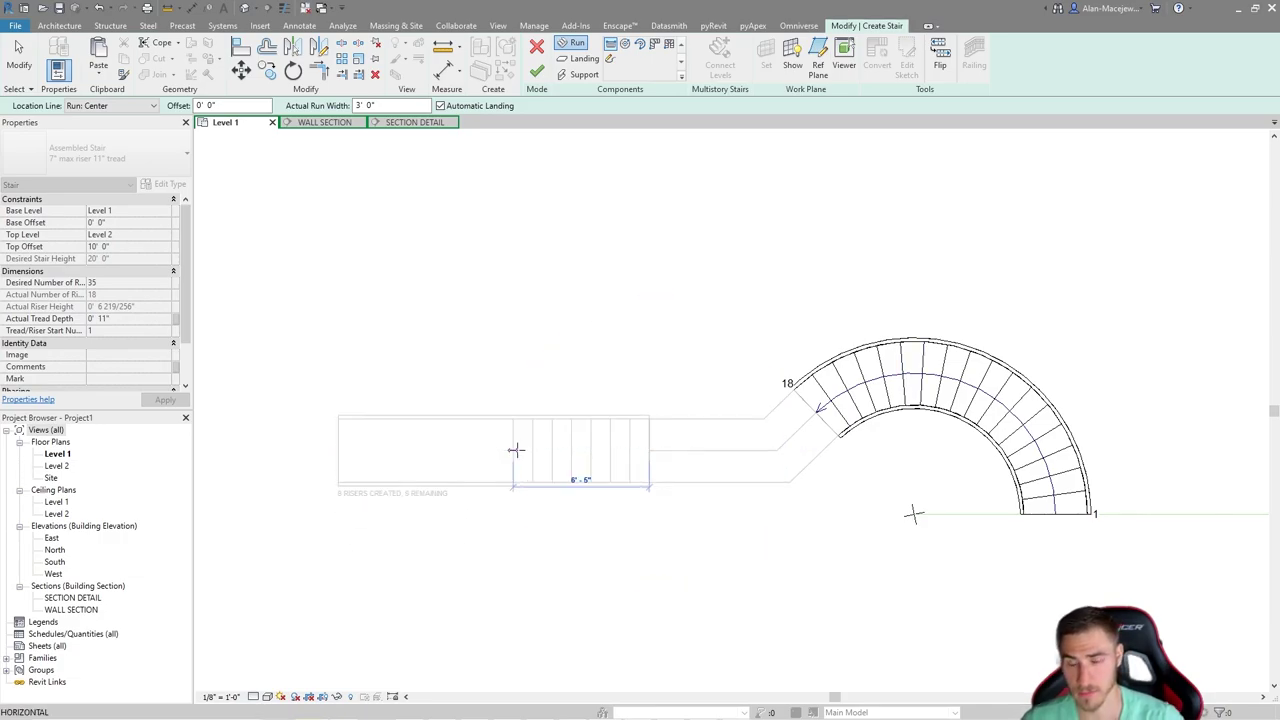
click(340, 450)
key(Escape)
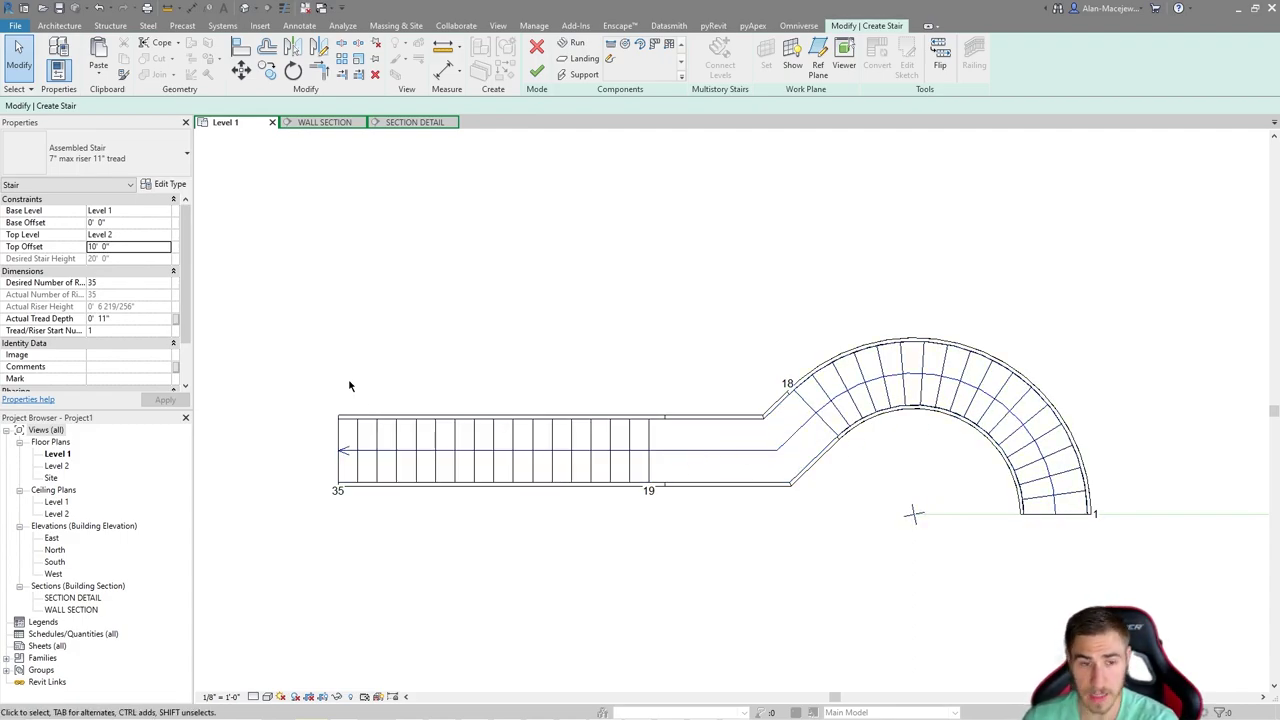
Step: Nudge the straight run toward the curved run and delete the automatic landing between them
click(420, 430)
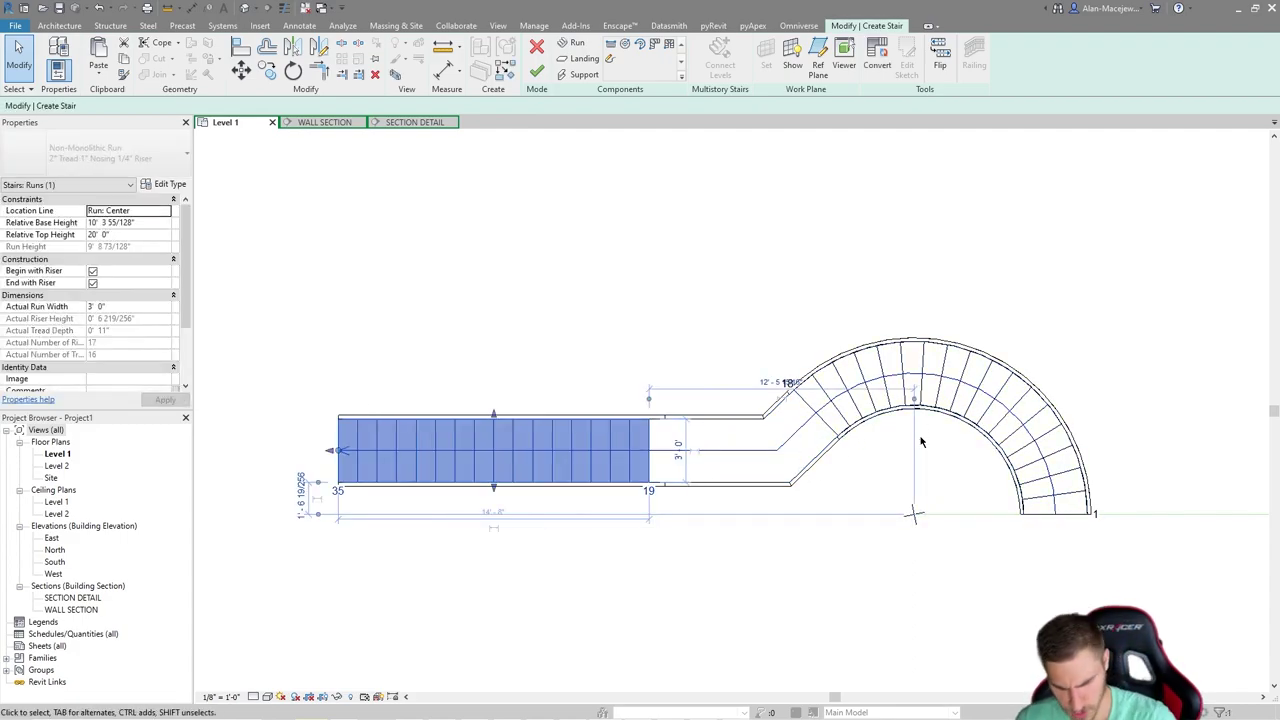
key(shift+Right)
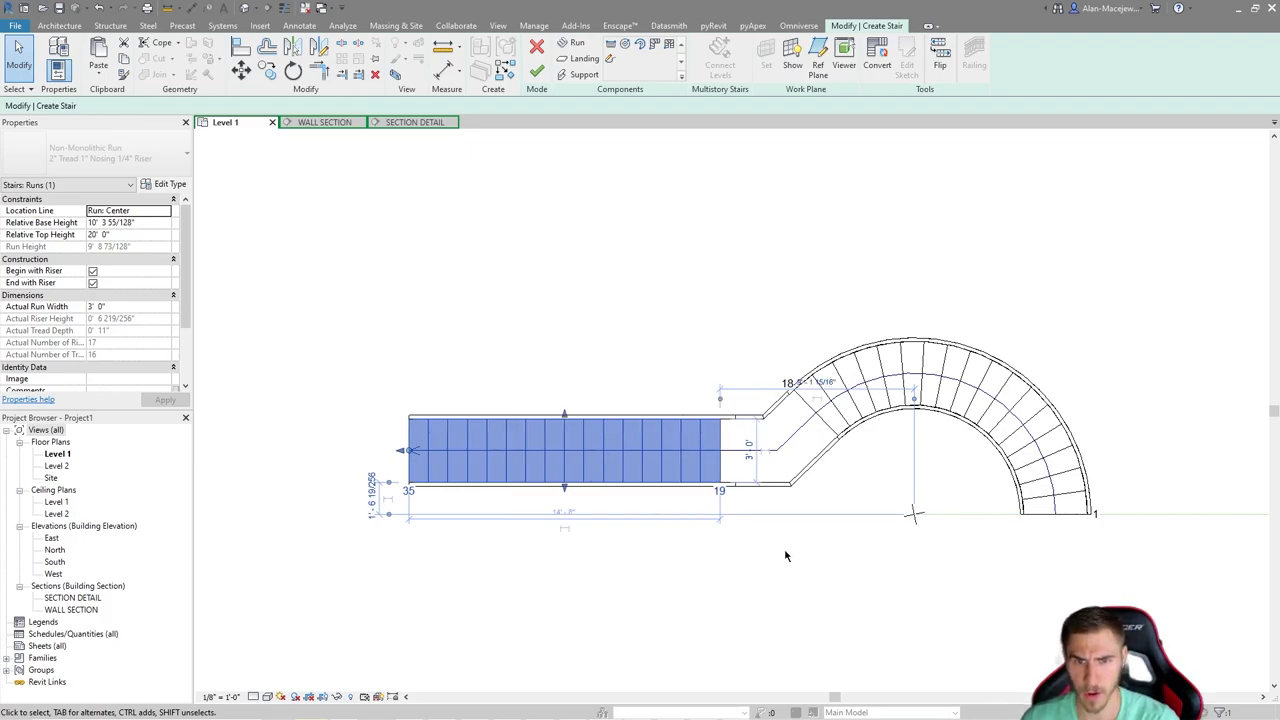
click(828, 595)
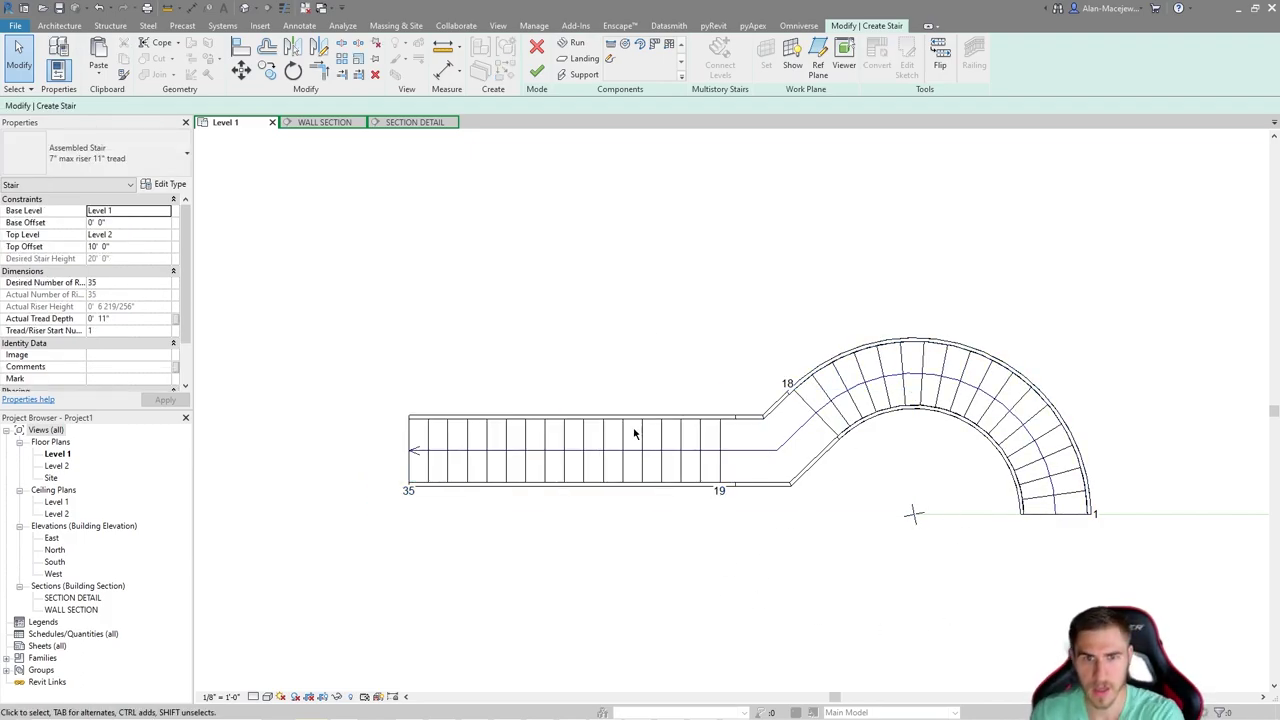
click(759, 451)
key(Delete)
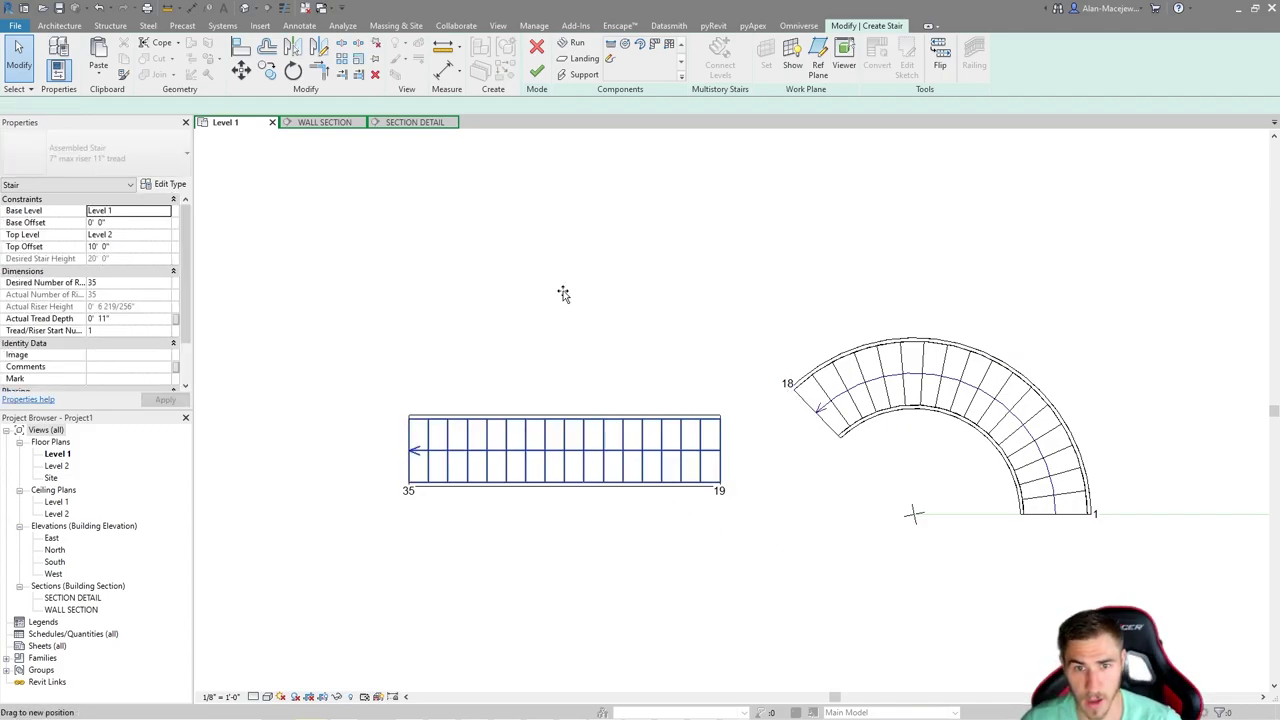
Step: Move the straight run up and rotate it diagonally so its lower end points toward the curved run's upper end
drag(526, 280, 527, 281)
key(r)
key(o)
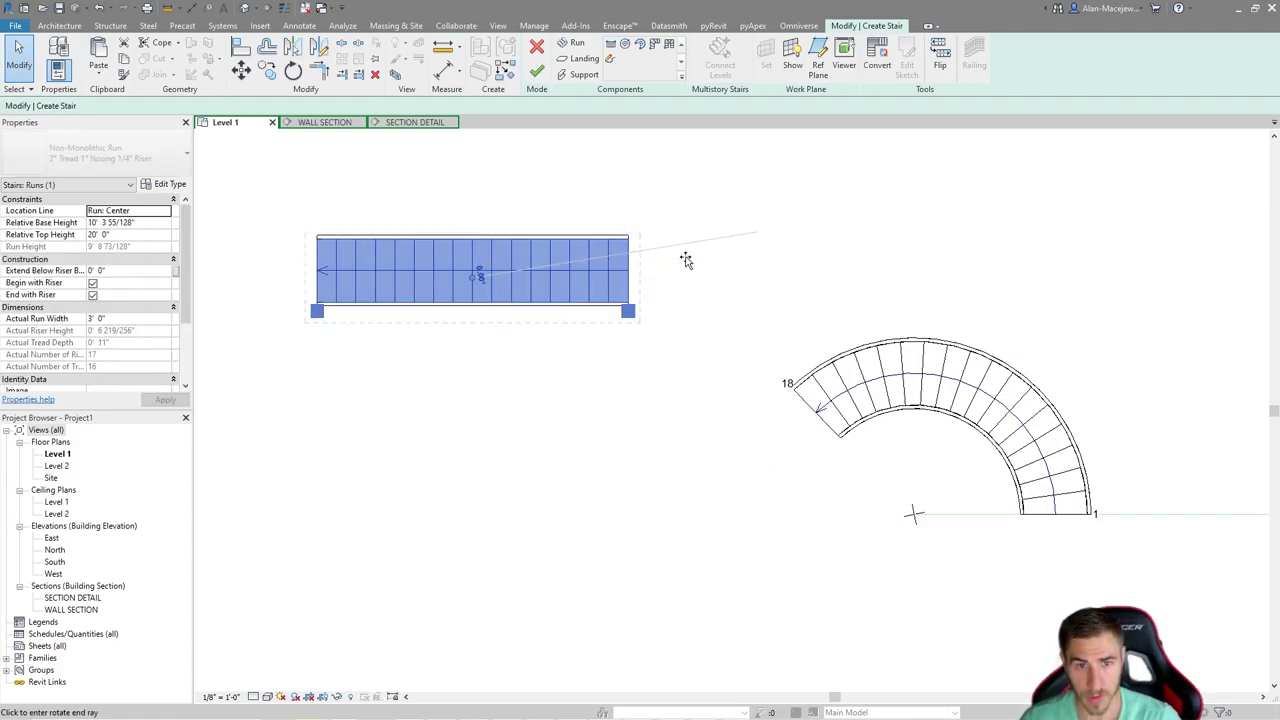
click(674, 249)
click(588, 332)
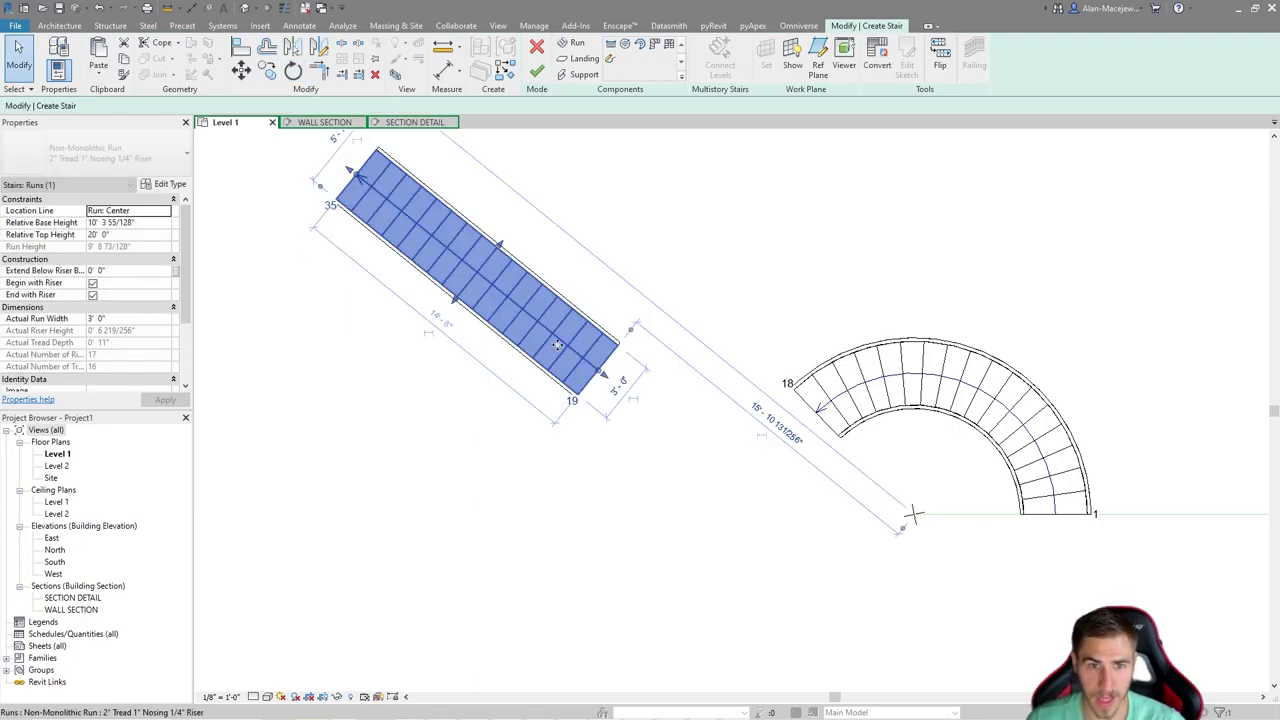
drag(559, 347, 645, 372)
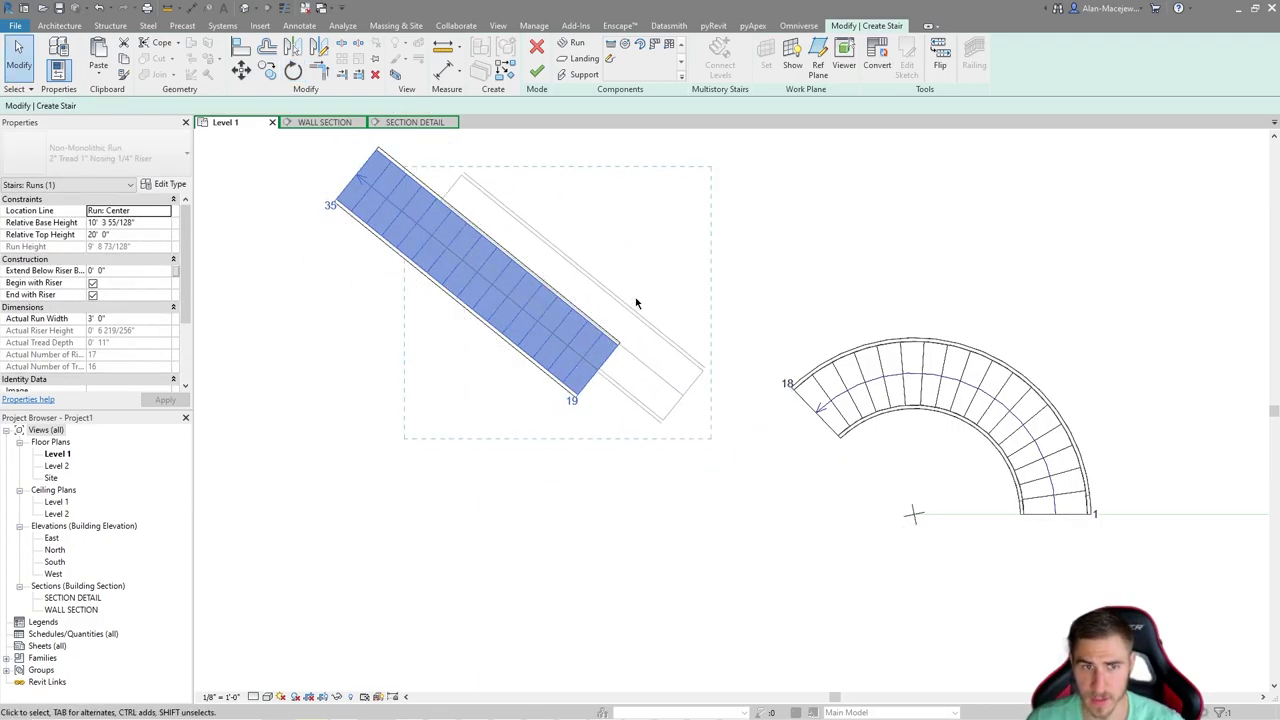
click(670, 155)
Step: Create a landing connecting the curved run and the angled straight run by picking both runs
click(579, 58)
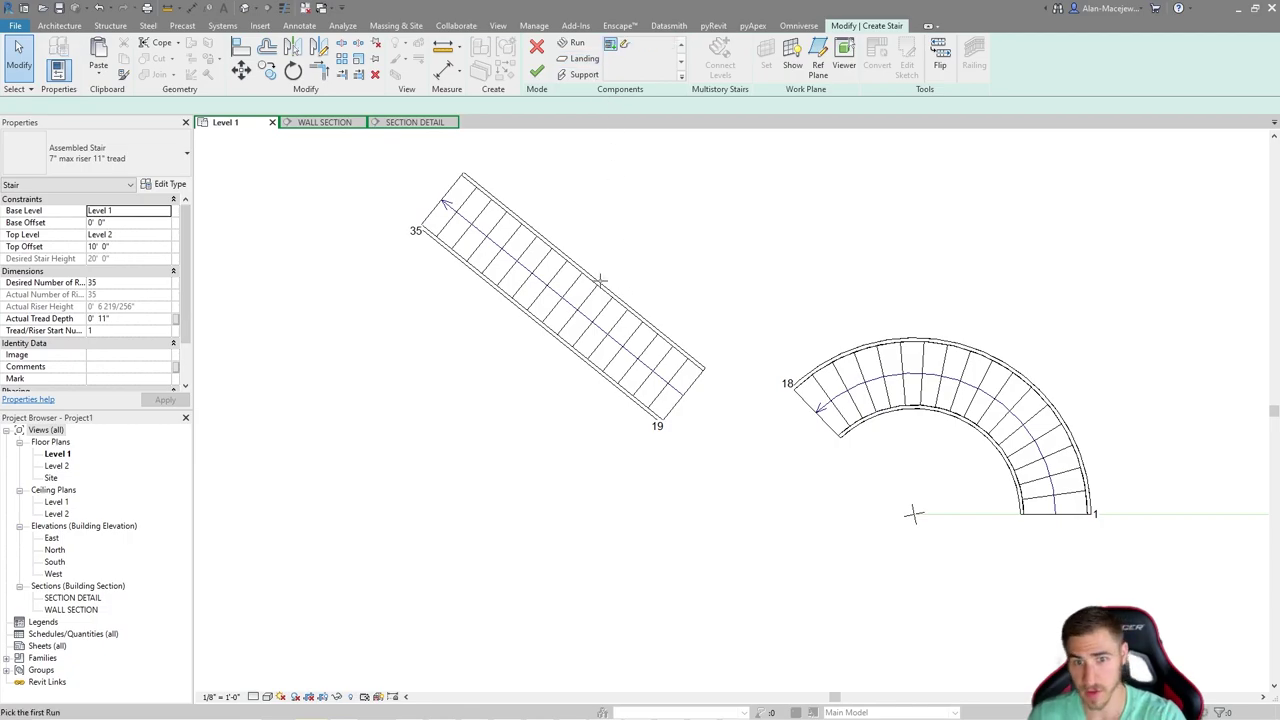
click(900, 368)
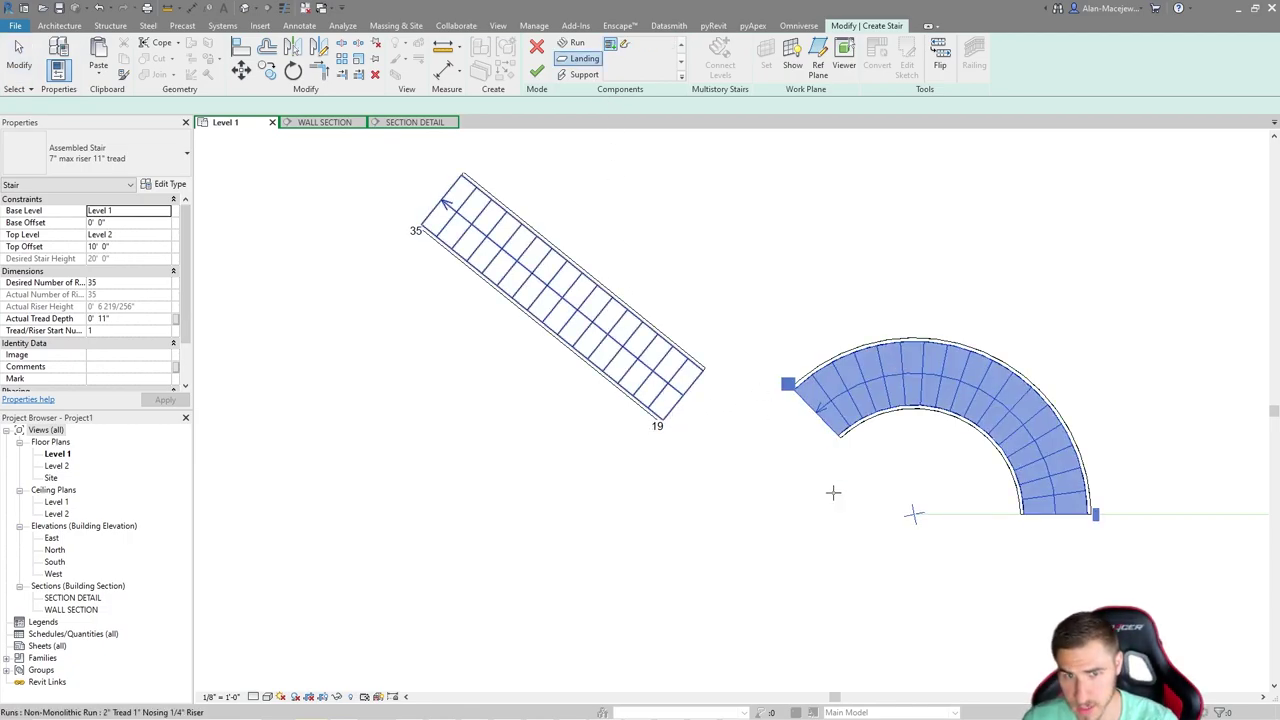
click(829, 457)
key(Escape)
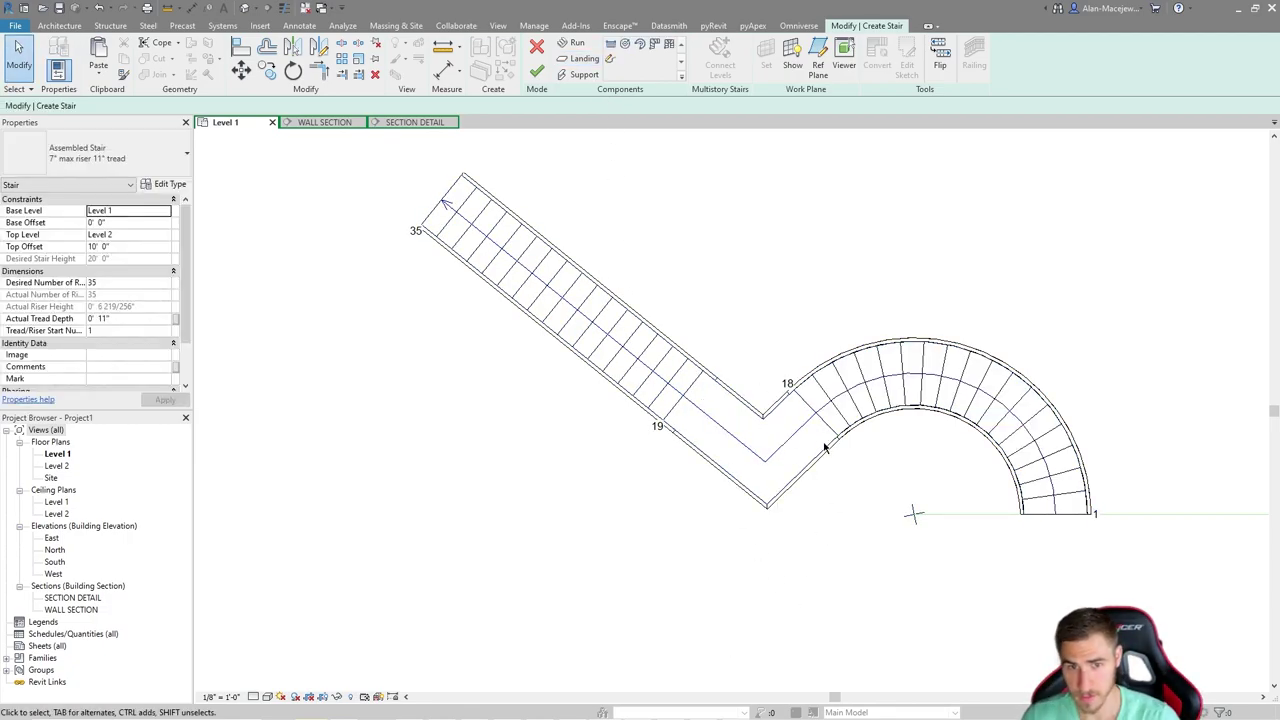
Step: Move the angled straight run slightly down and to the right, keeping it connected to the landing and curved run
click(668, 388)
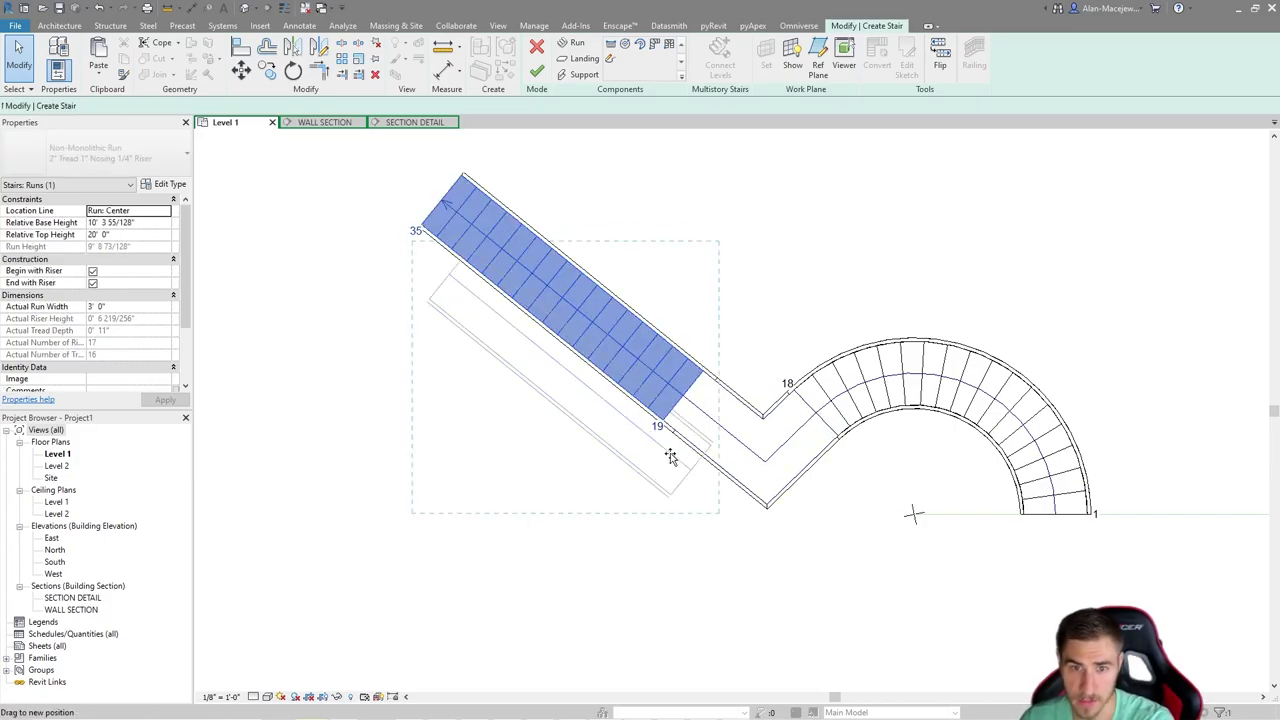
drag(668, 388, 682, 440)
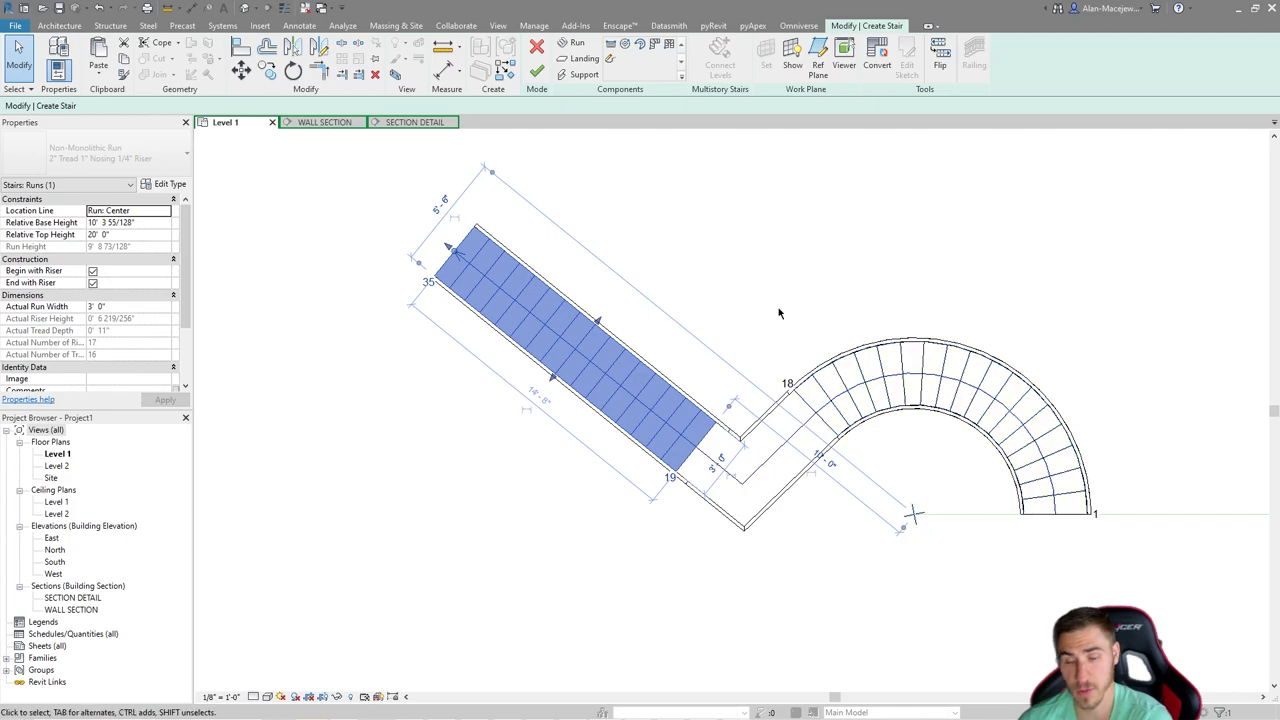
click(869, 294)
Step: Finish the edit of the combined curved and straight stair, with the view over the empty area beside it
middle_drag(994, 380, 418, 349)
middle_drag(1037, 466, 871, 489)
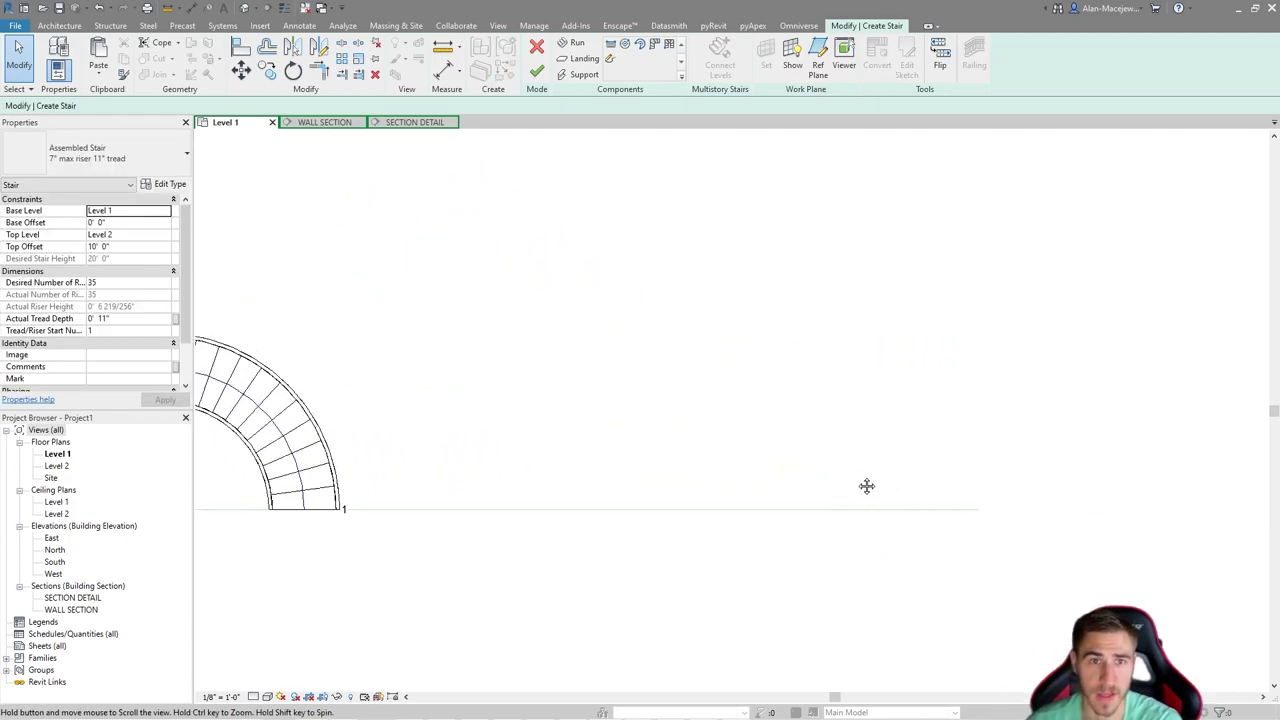
click(537, 71)
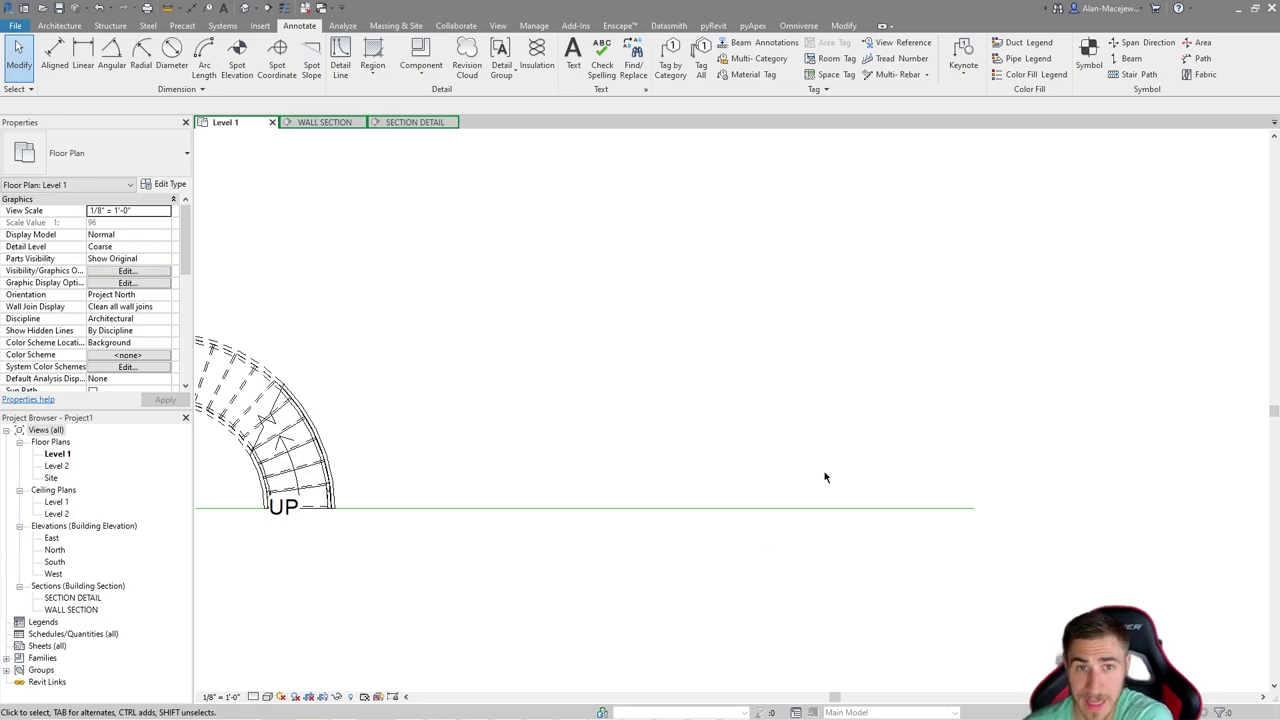
Step: Start a new stair, try a full-step spiral run centred on the green line's right end, and set the top offset to 20' 0"
middle_drag(825, 477, 806, 486)
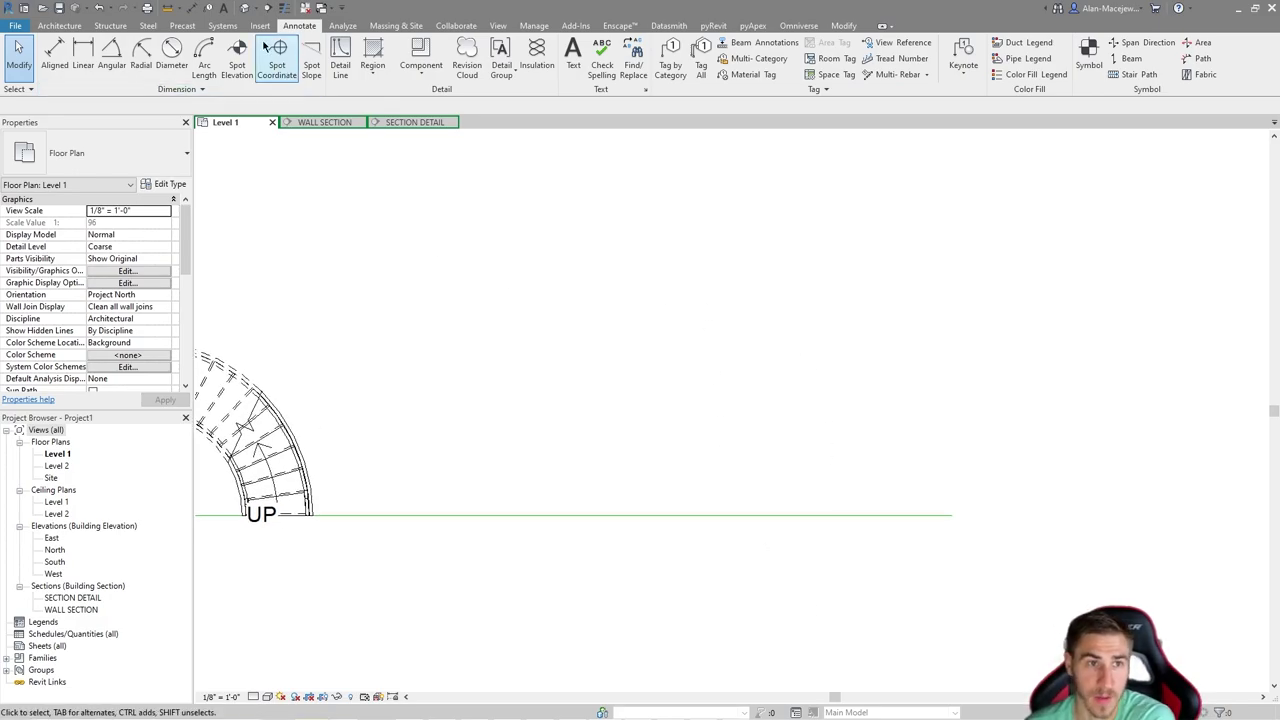
click(59, 25)
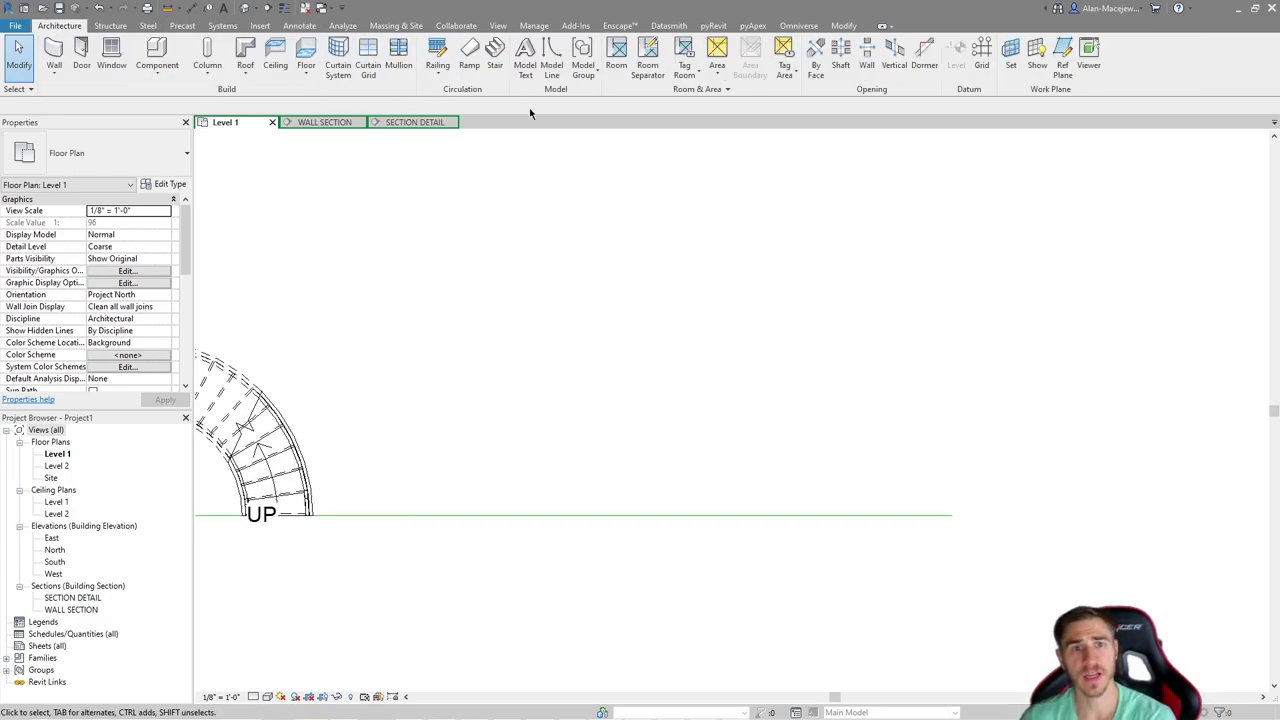
click(494, 55)
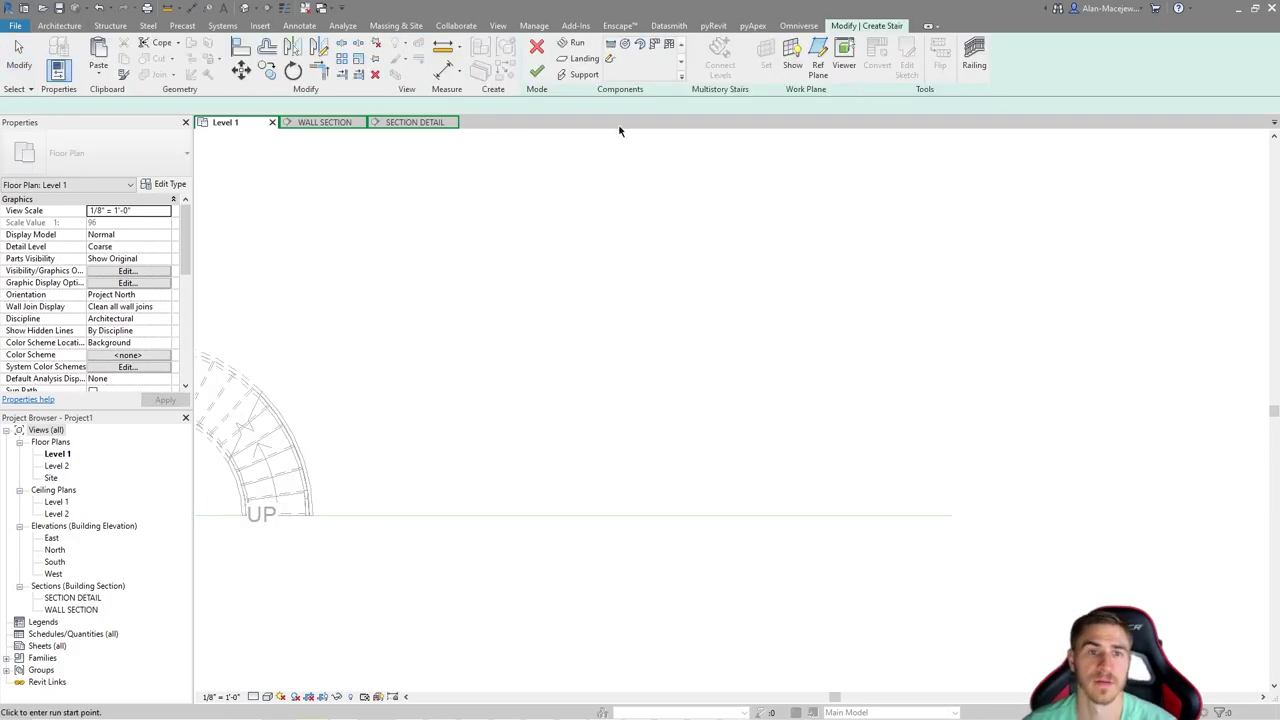
click(627, 47)
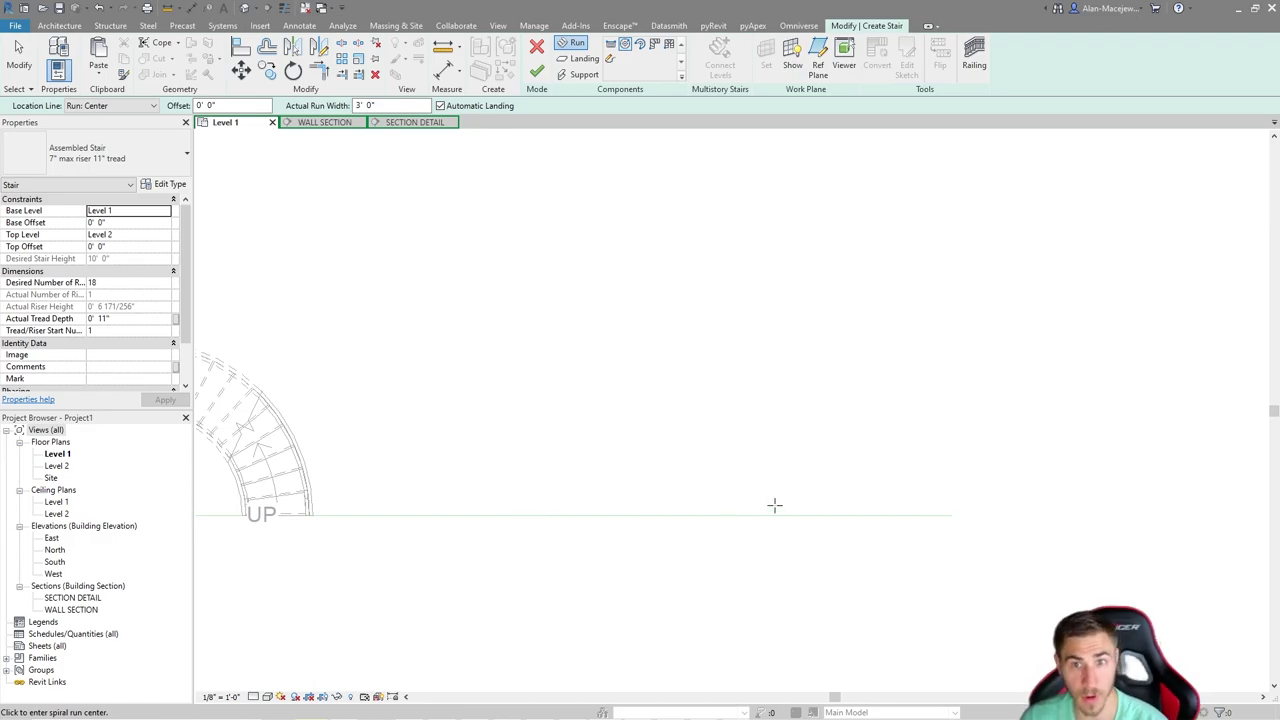
click(952, 516)
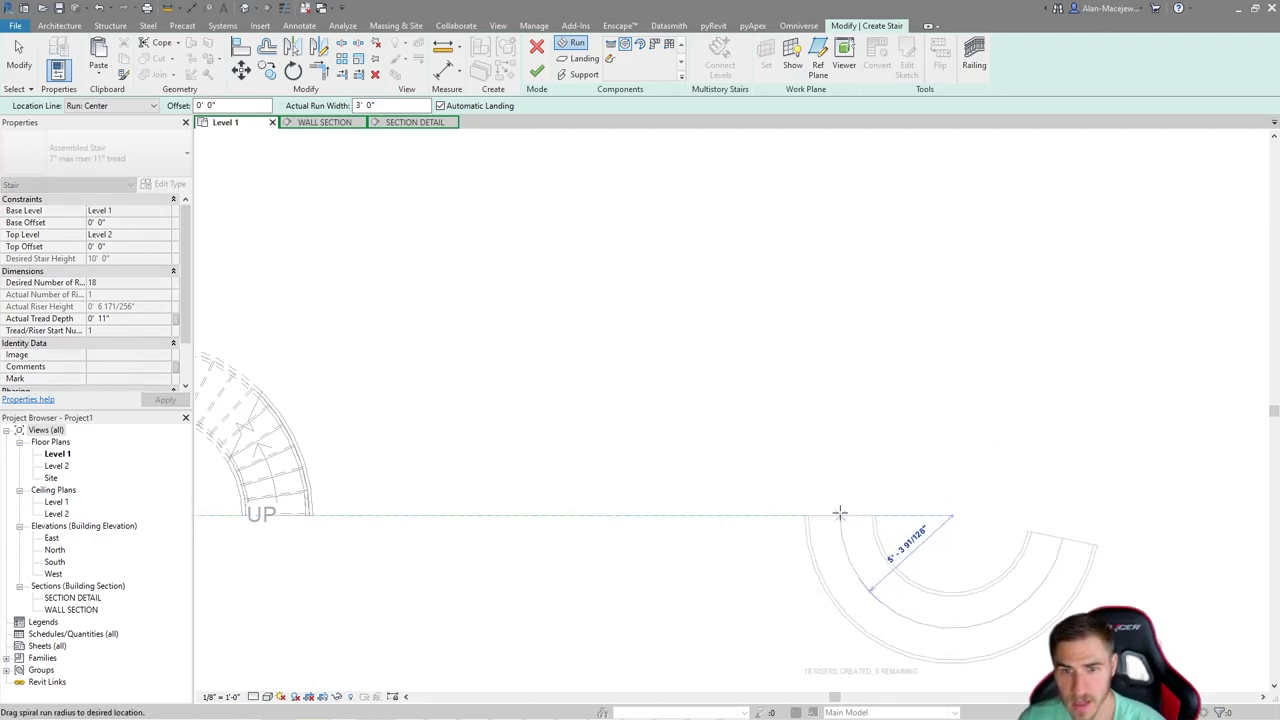
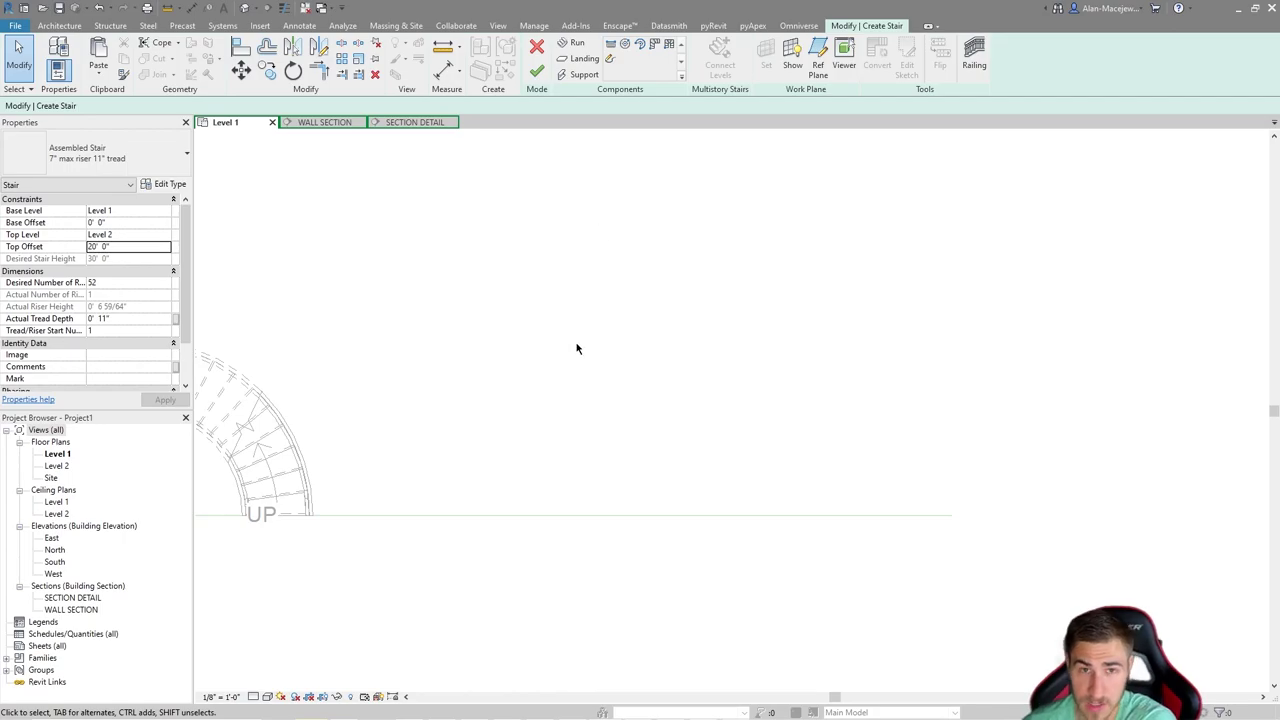
Step: Place a full-step spiral run centred on the green line's right end, with a centreline radius of about 2'-9"
click(625, 44)
click(950, 515)
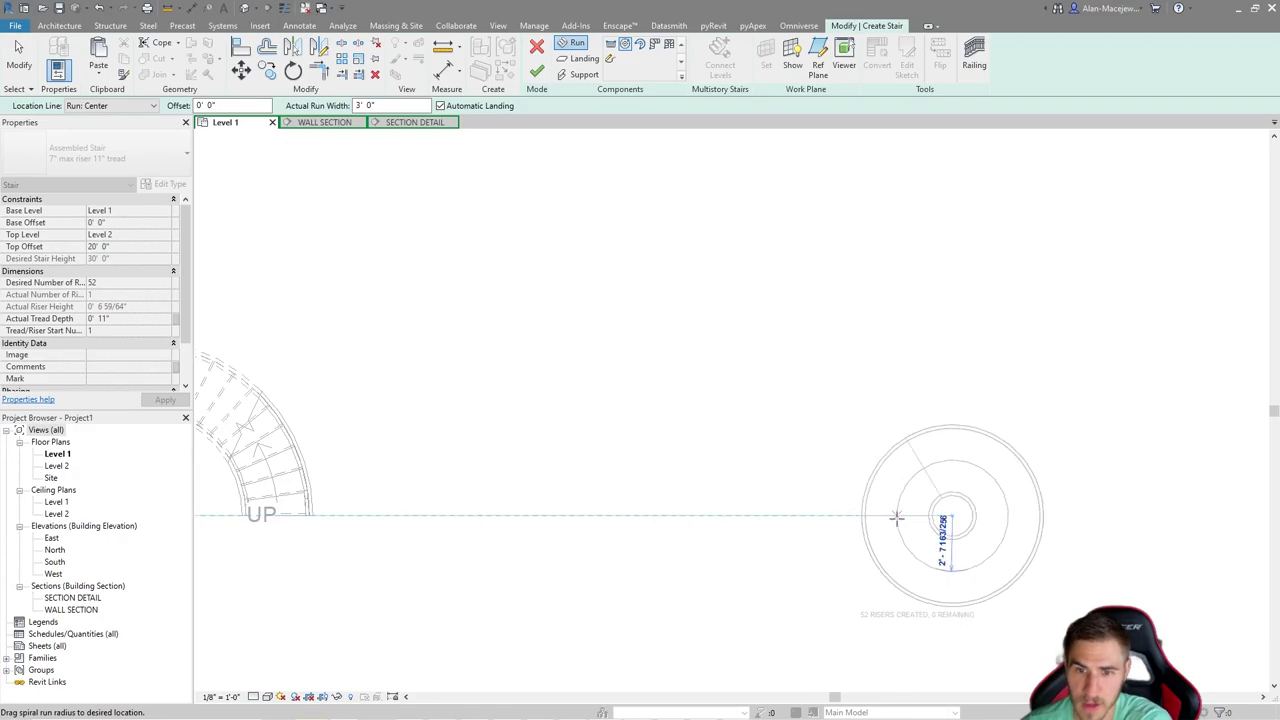
scroll(896, 517, up, 3)
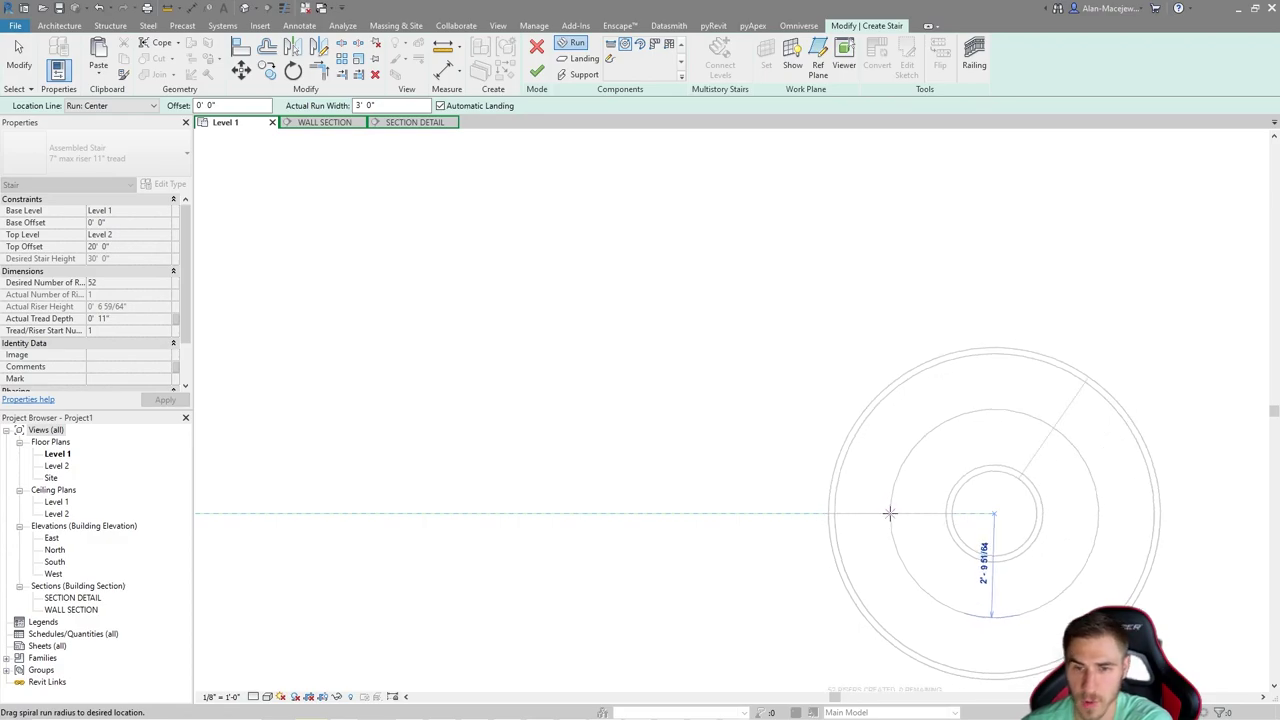
click(892, 513)
key(Escape)
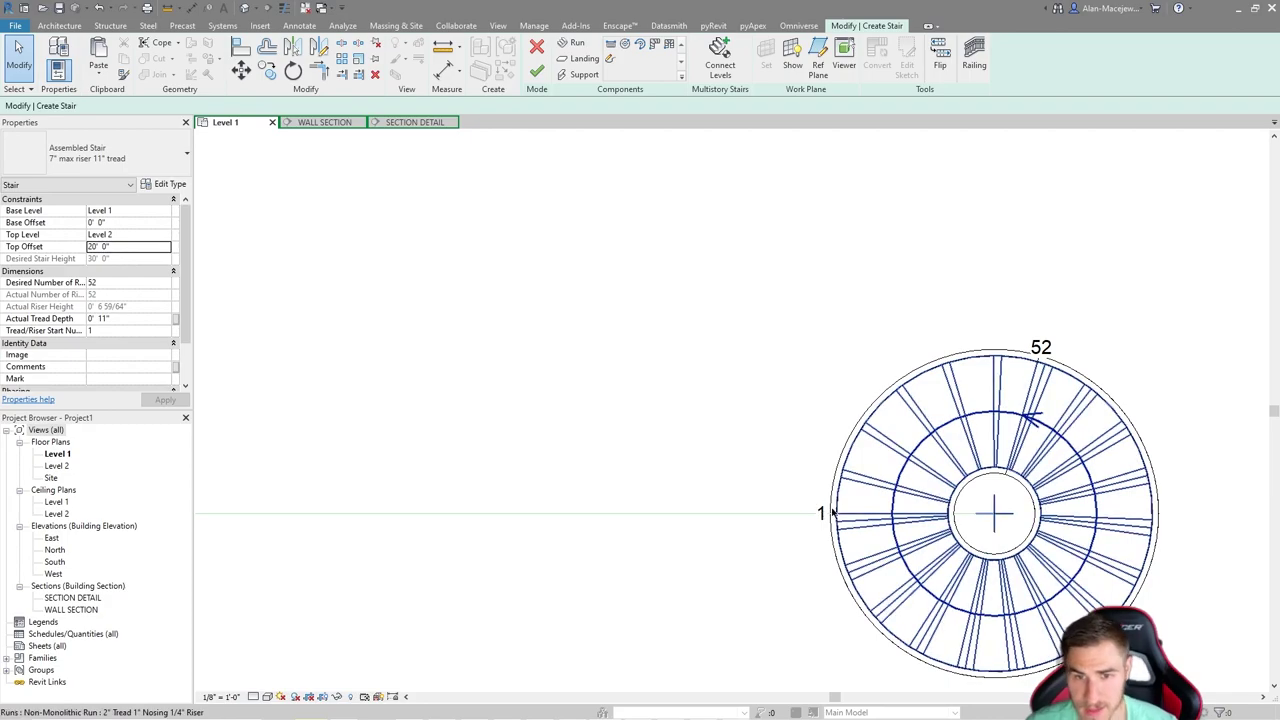
Step: Inspect the spiral run's temporary dimensions and shape handles for a way to control its inner radius
scroll(1006, 479, up, 1)
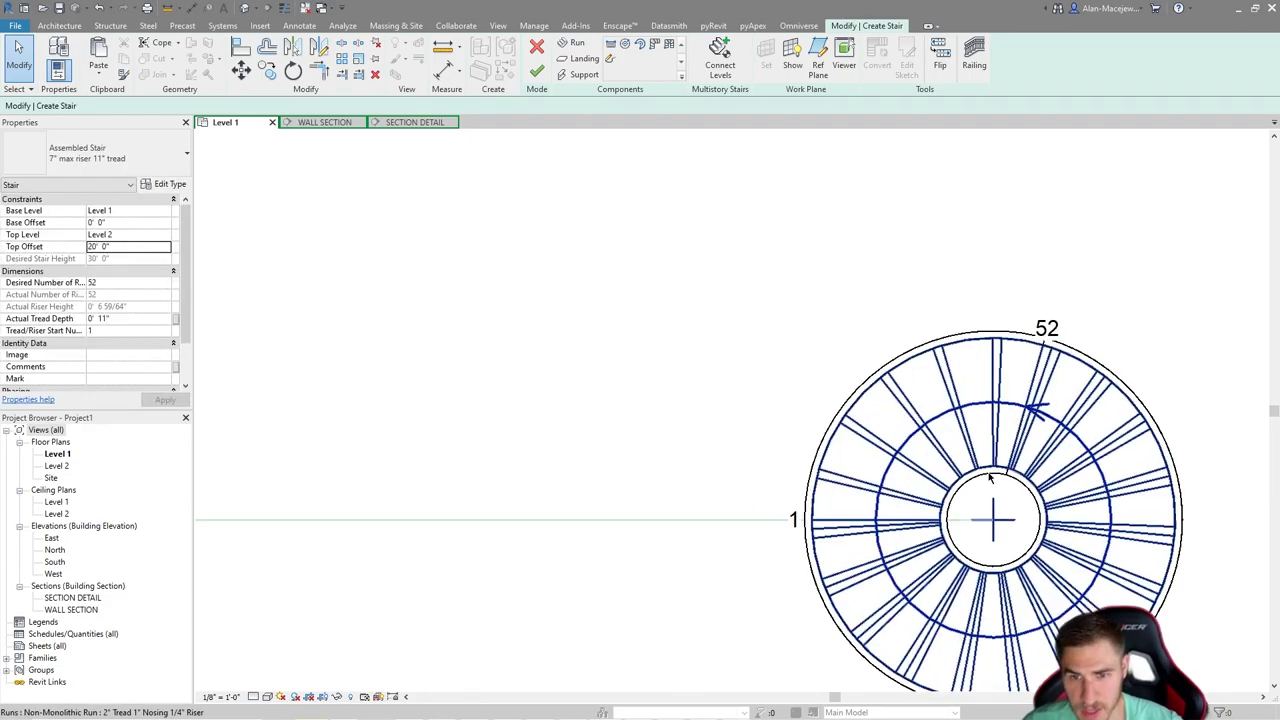
click(1005, 480)
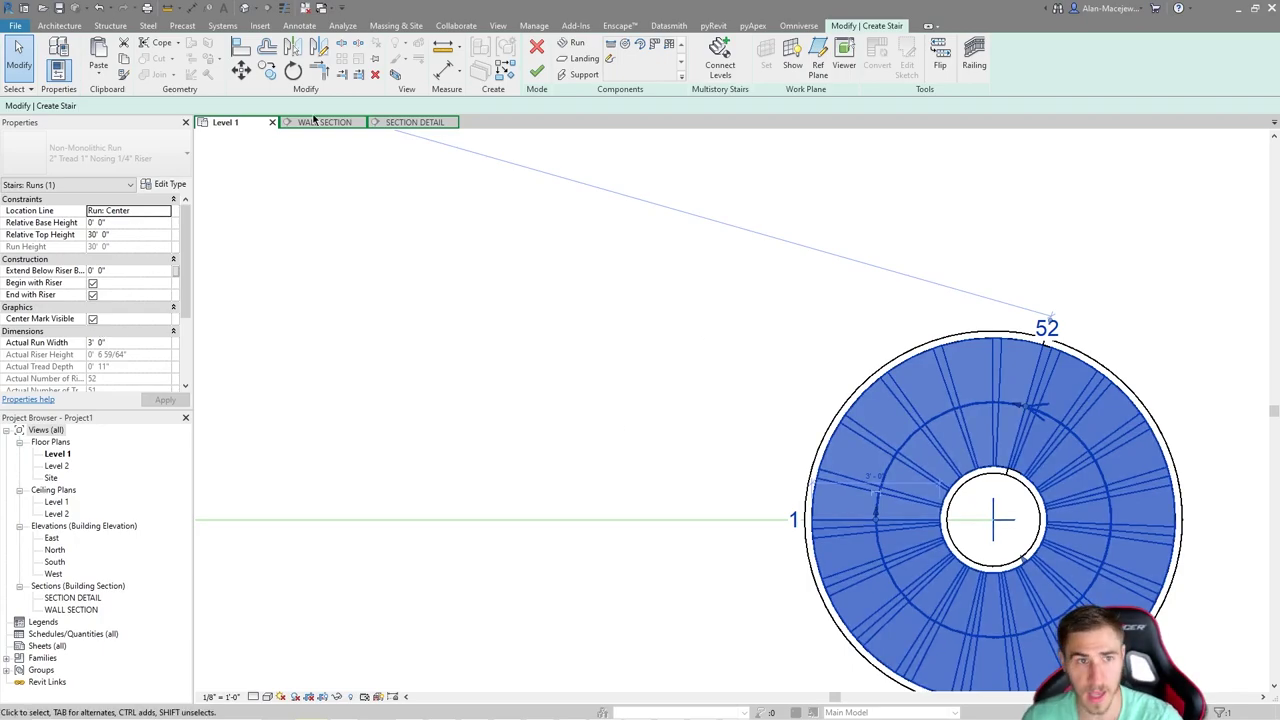
key(Escape)
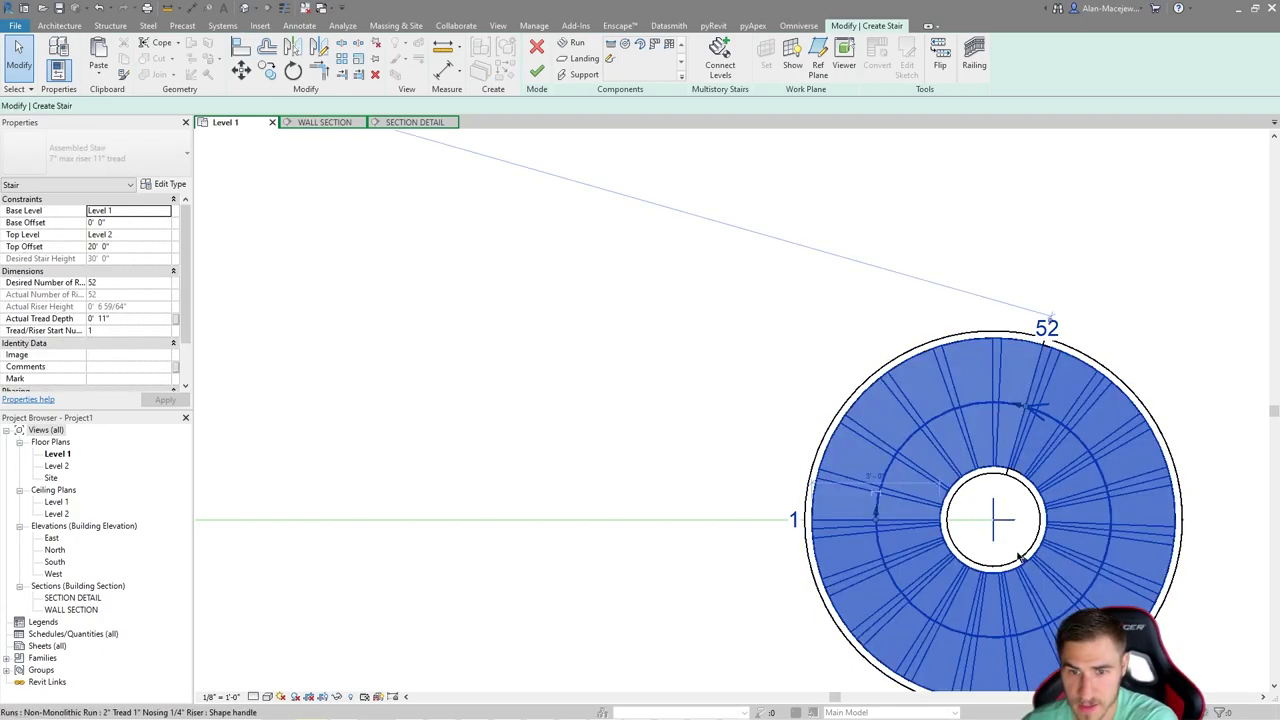
click(1020, 557)
scroll(981, 519, up, 2)
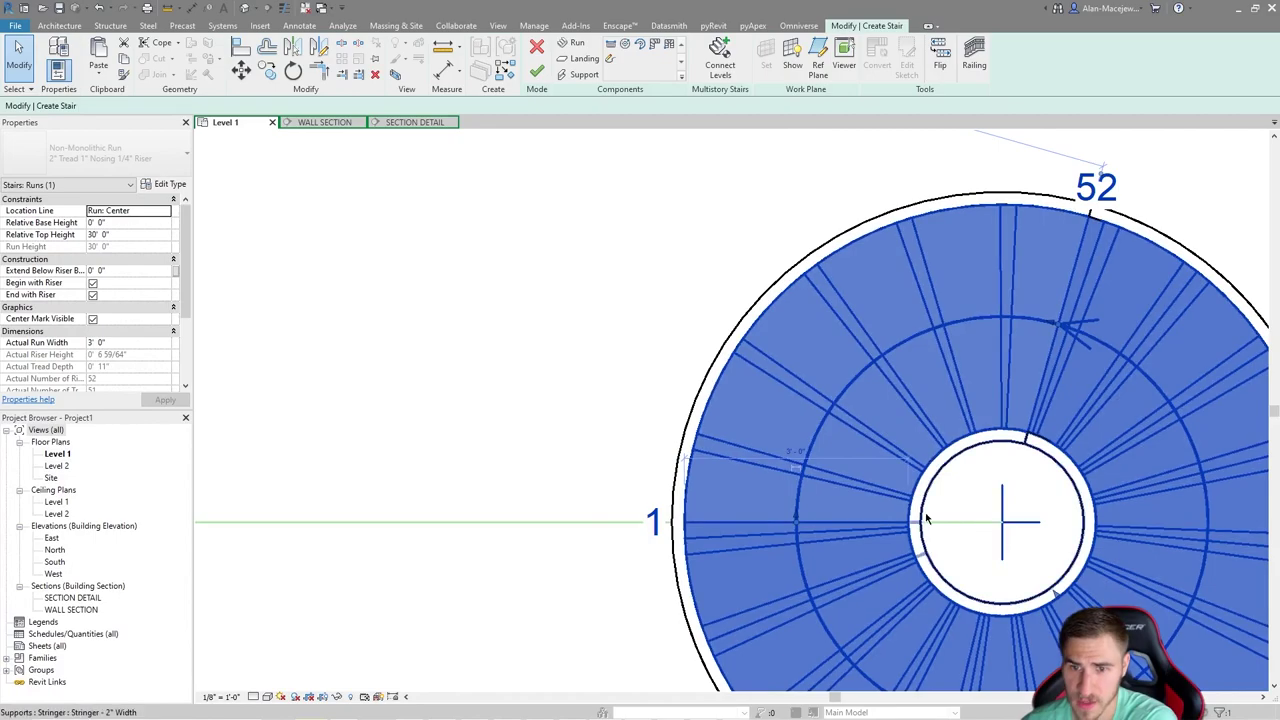
key(Escape)
scroll(790, 480, down, 2)
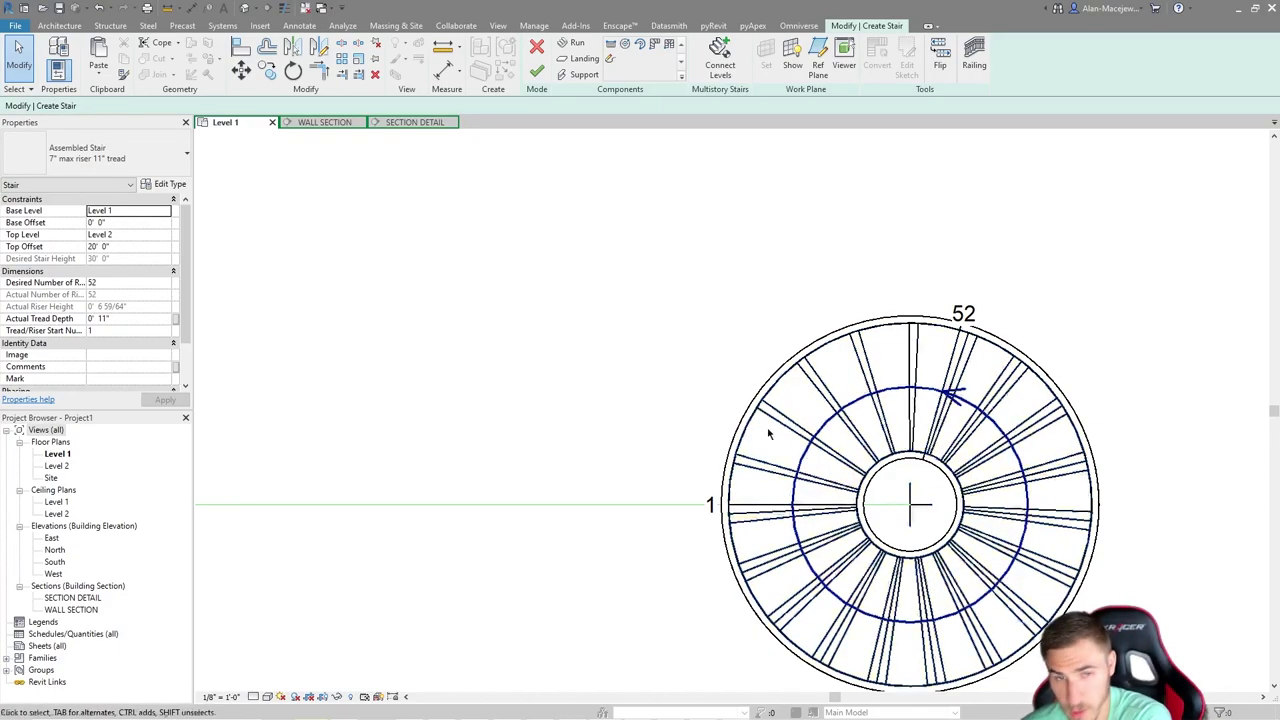
Step: Add a radial dimension to the spiral stair's inner support
click(299, 25)
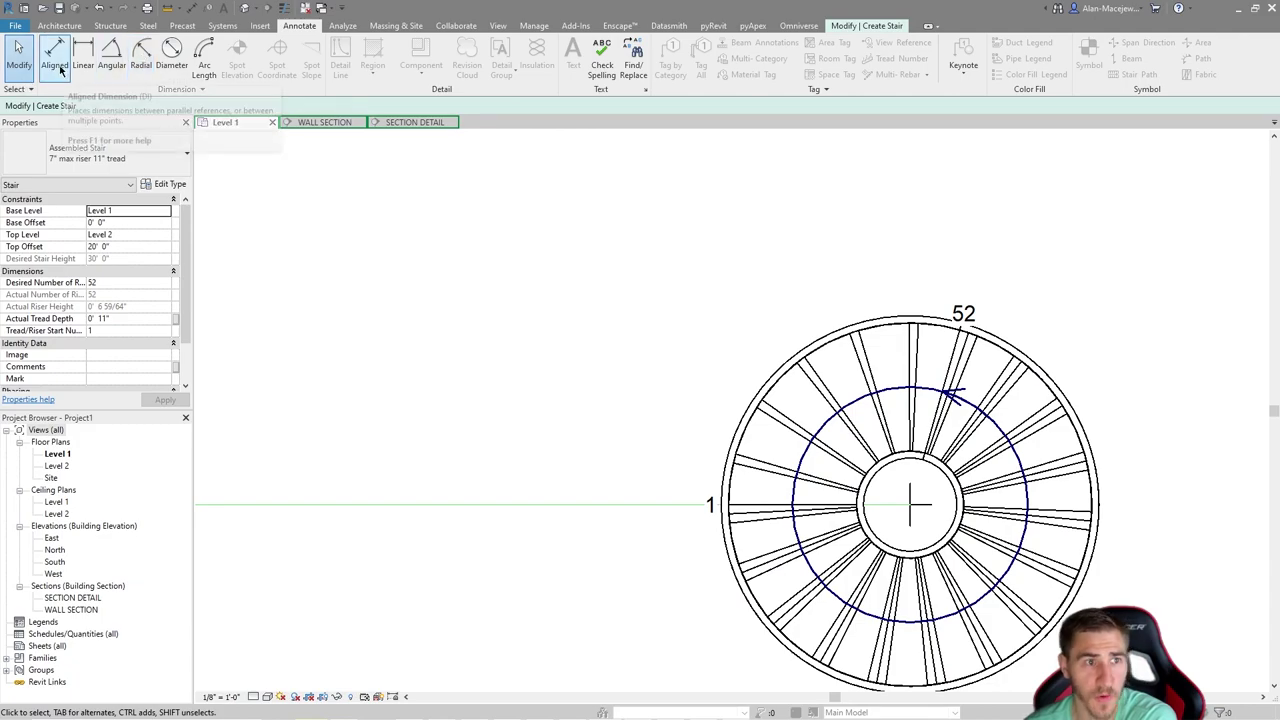
click(141, 58)
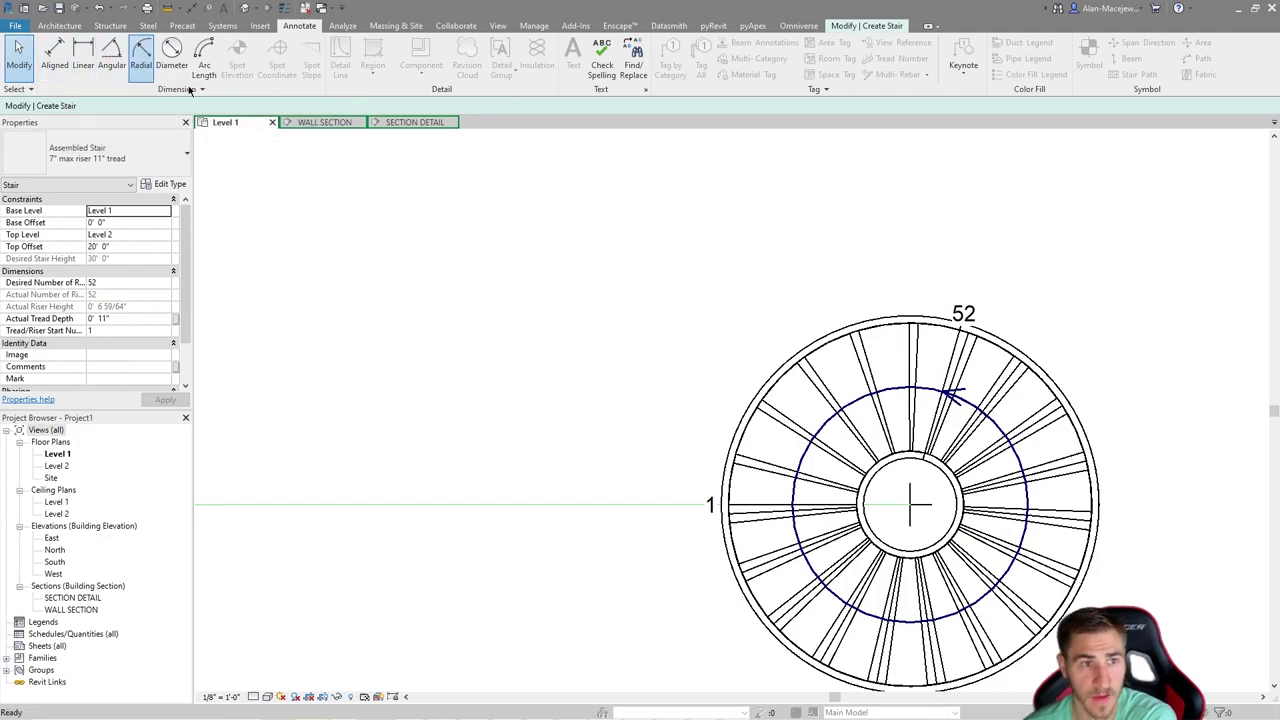
click(880, 470)
click(582, 450)
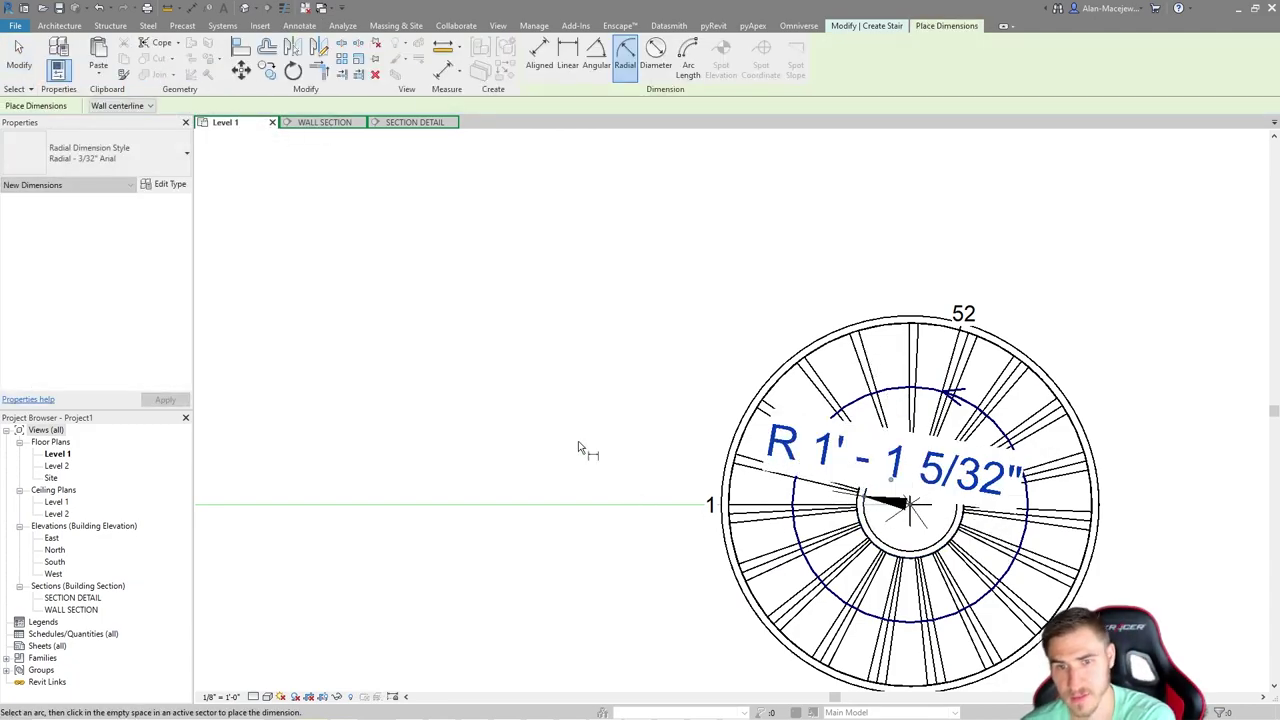
click(818, 550)
key(Escape)
key(Escape)
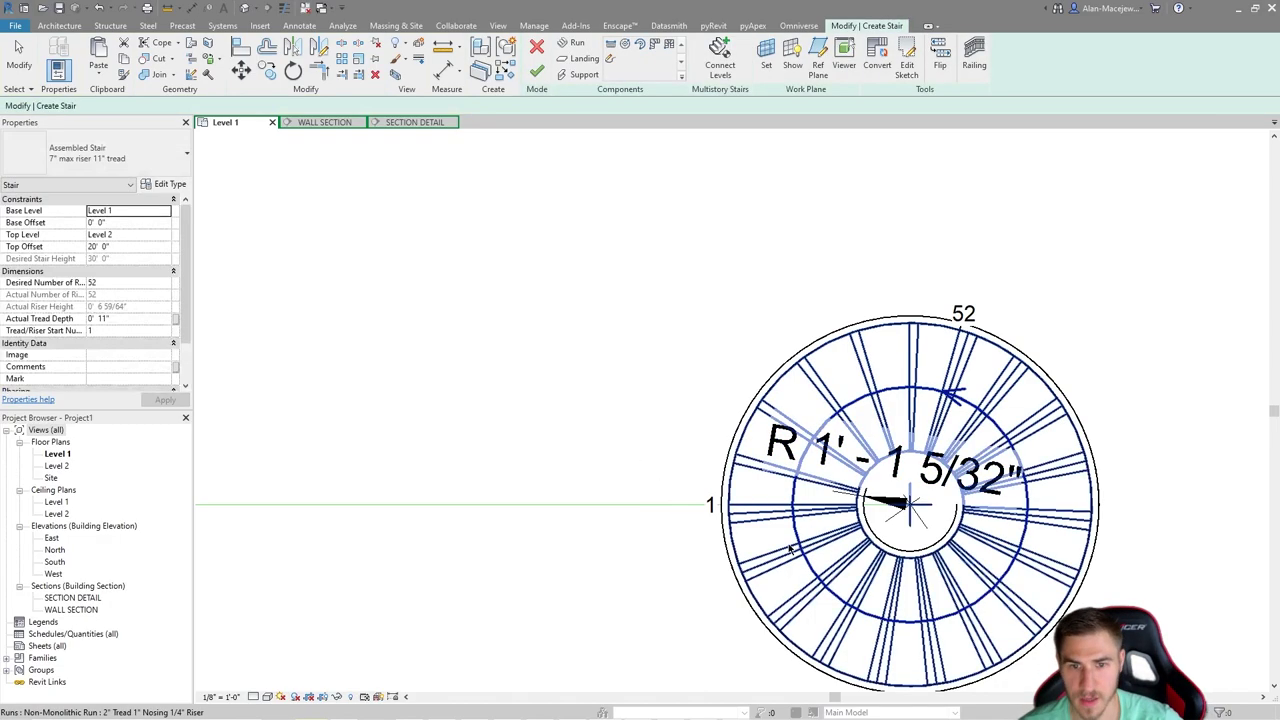
Step: Try to set the inner support's radius to 2" through its radial dimension
click(900, 565)
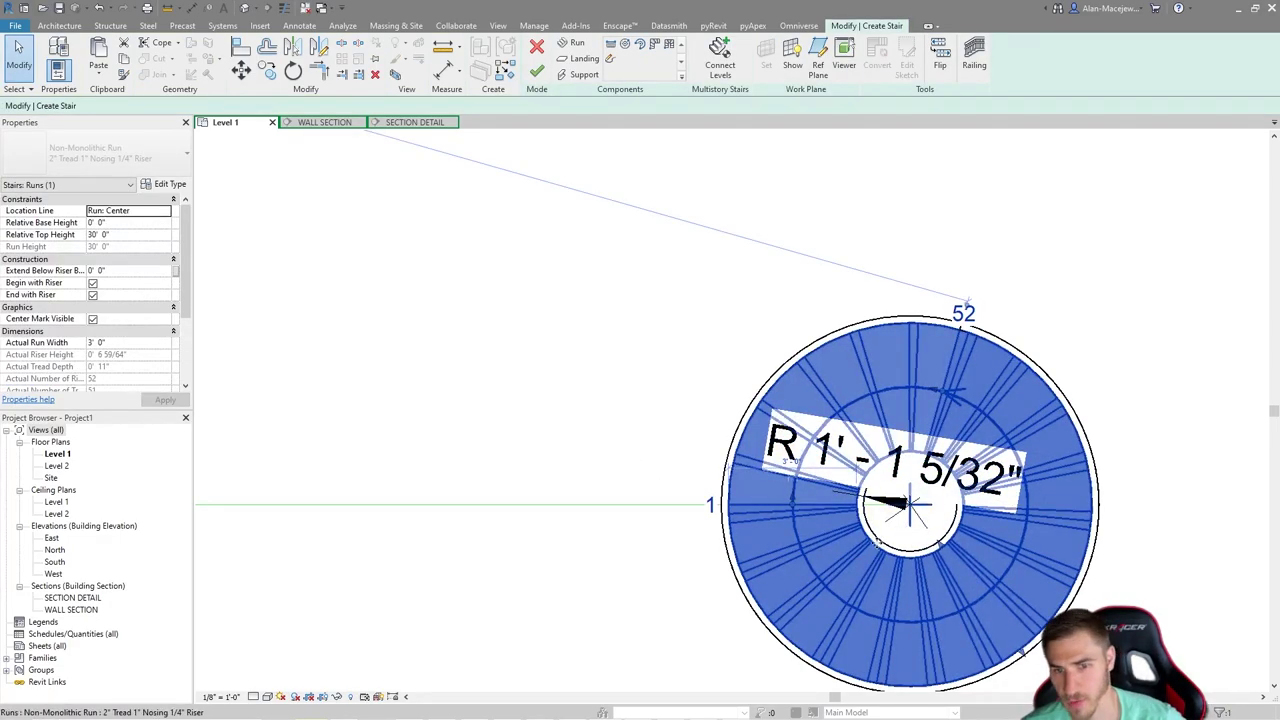
key(Escape)
click(976, 513)
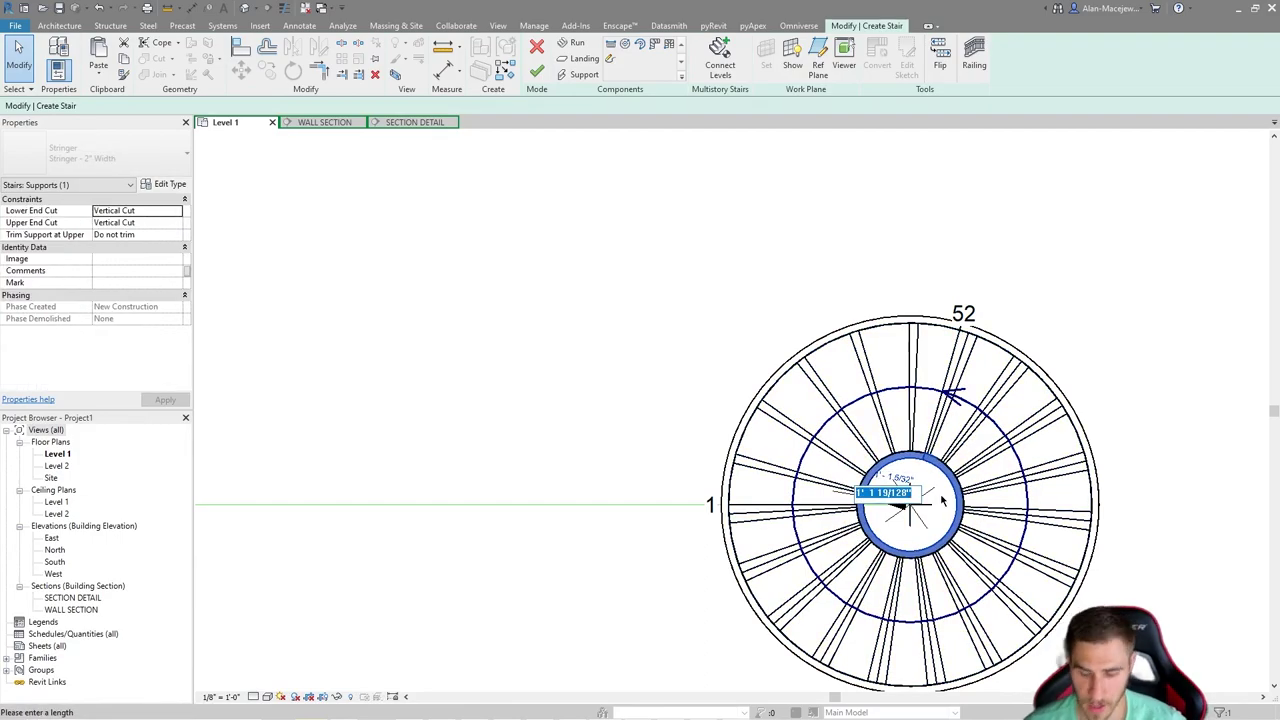
text(2")
key(Return)
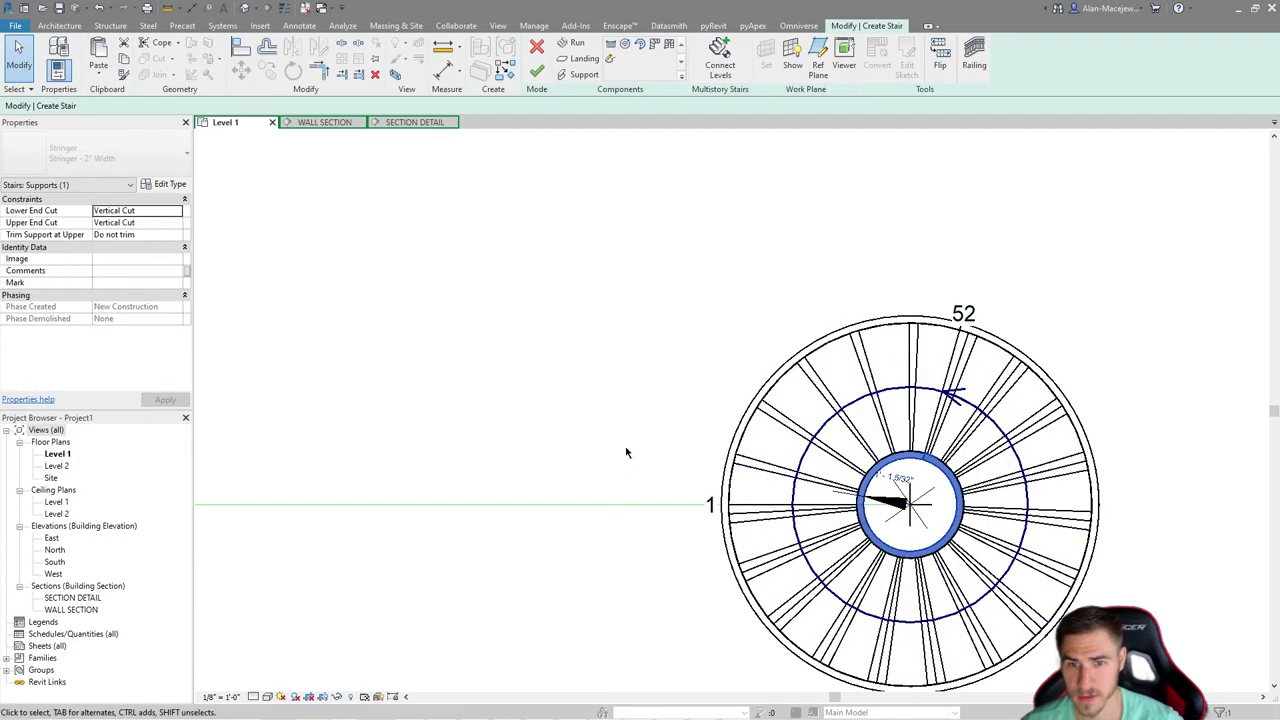
Step: Delete the radial dimension and the spiral run
click(907, 503)
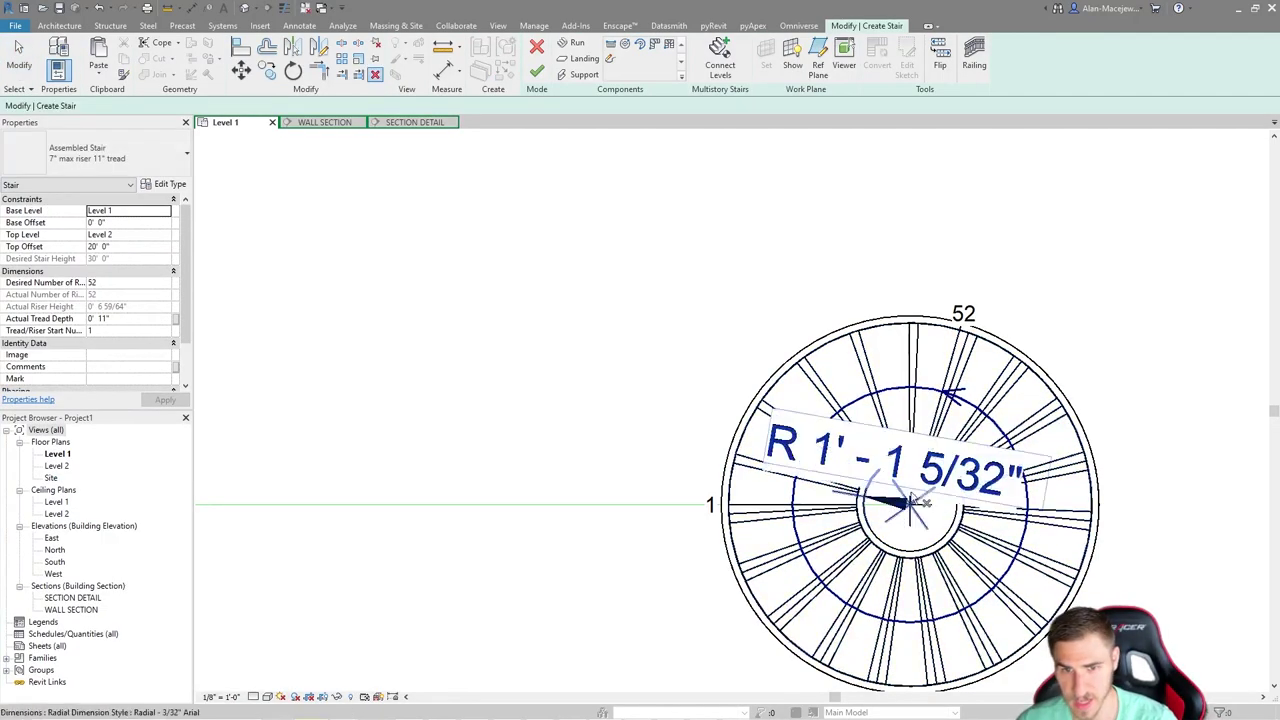
key(Escape)
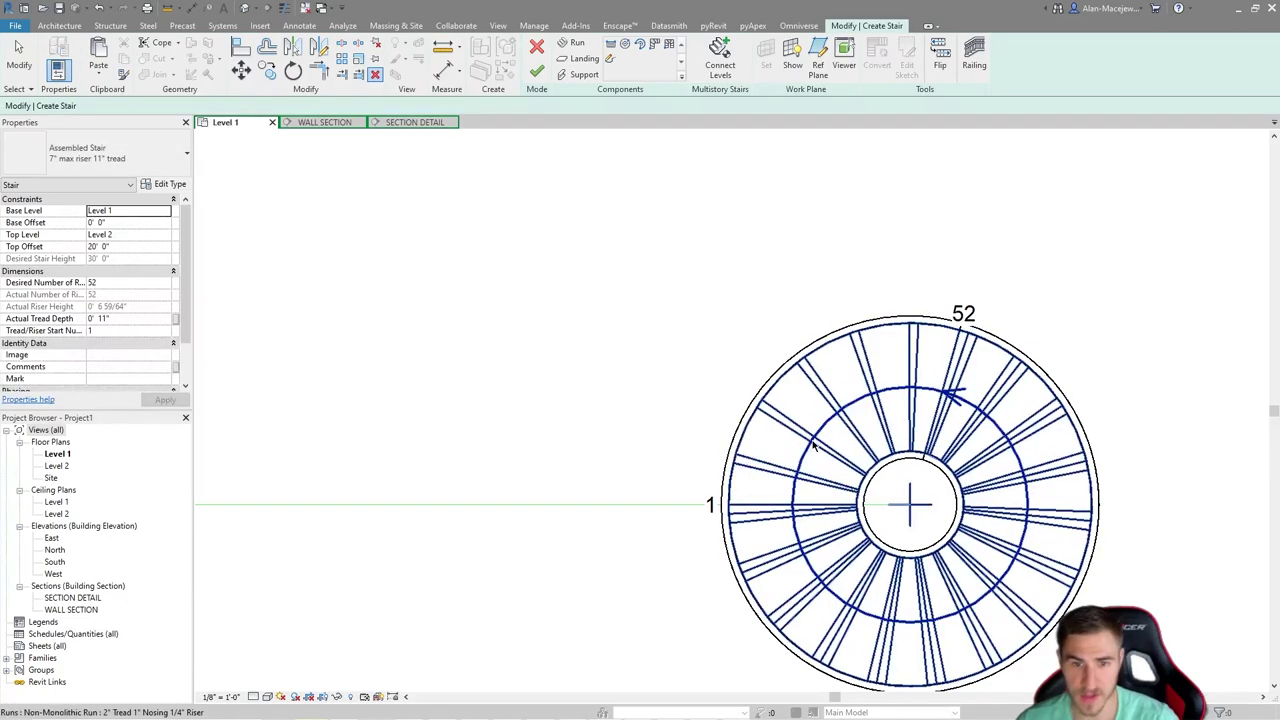
key(Escape)
click(853, 548)
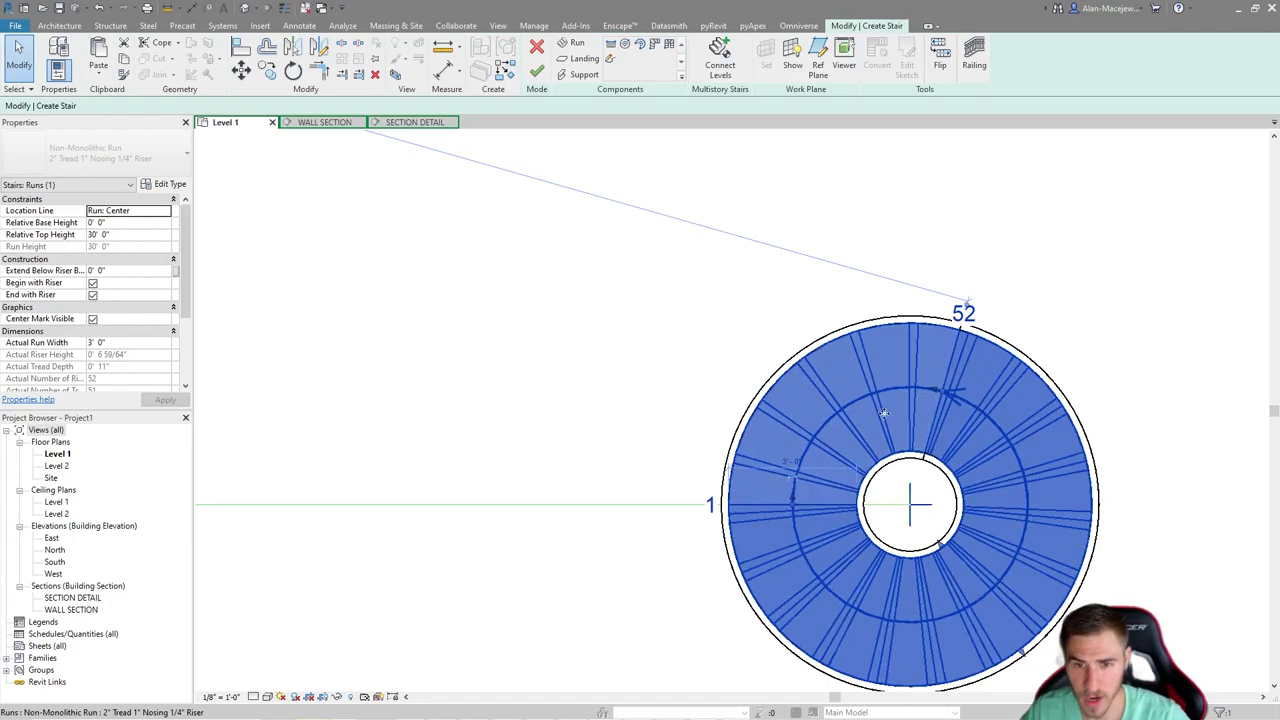
key(Delete)
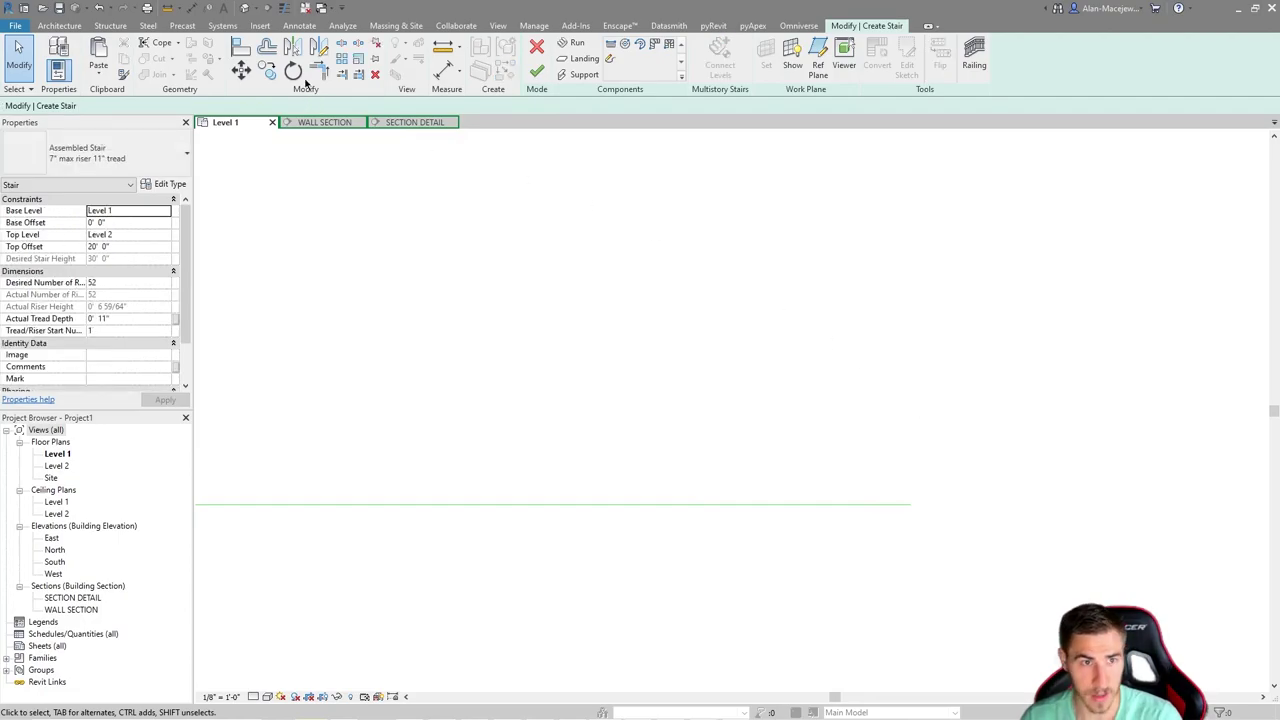
Step: Create a full-step spiral run at the reference line's end with location line Exterior Support: Left and a 2' 0" radius
click(654, 46)
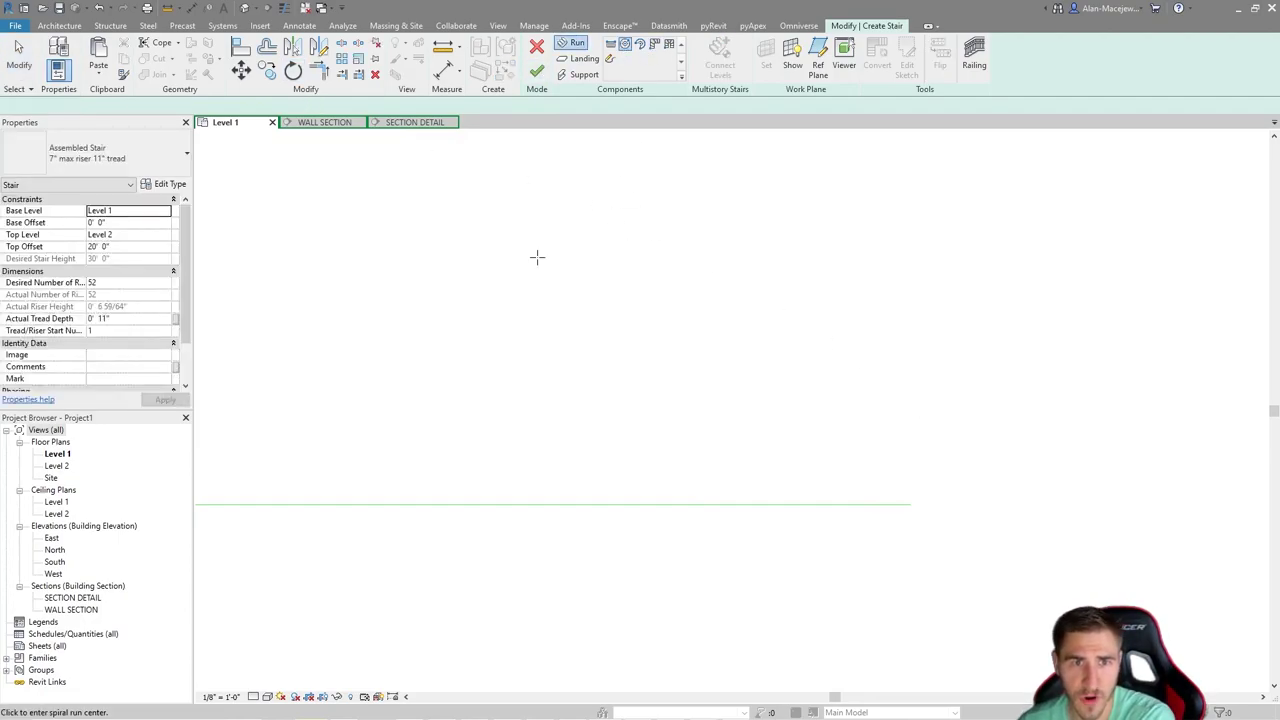
click(106, 106)
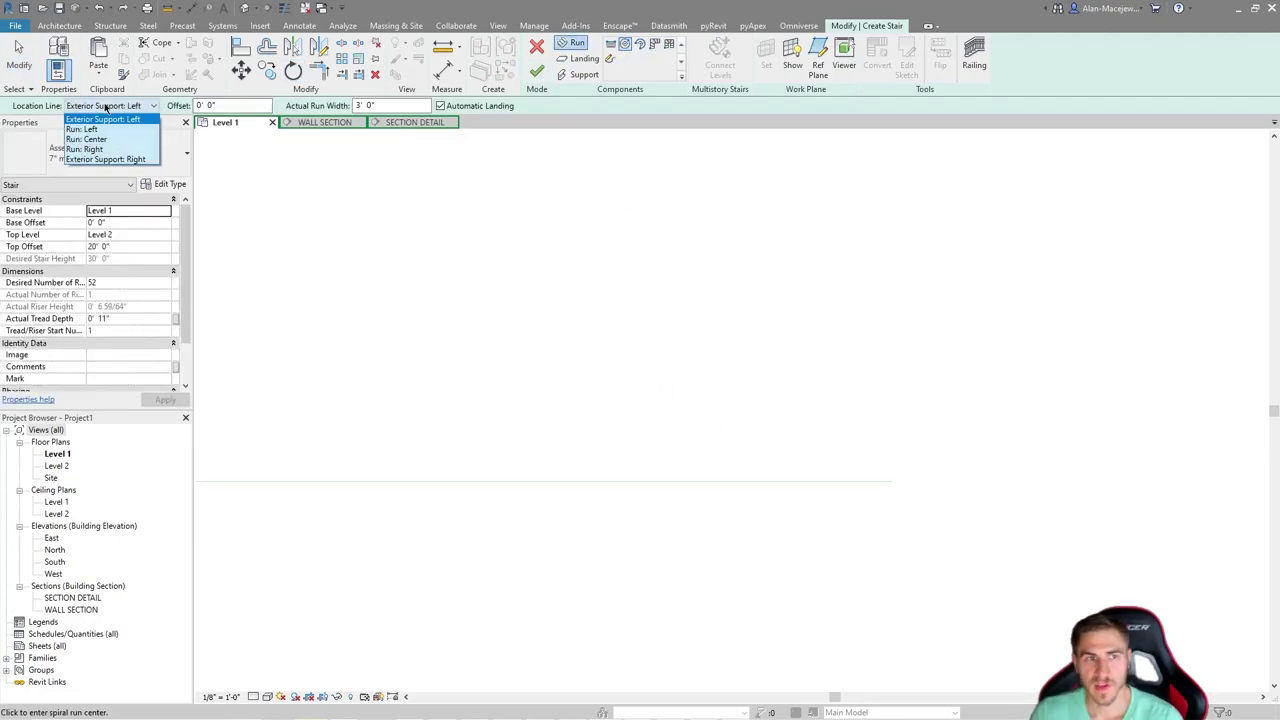
click(104, 119)
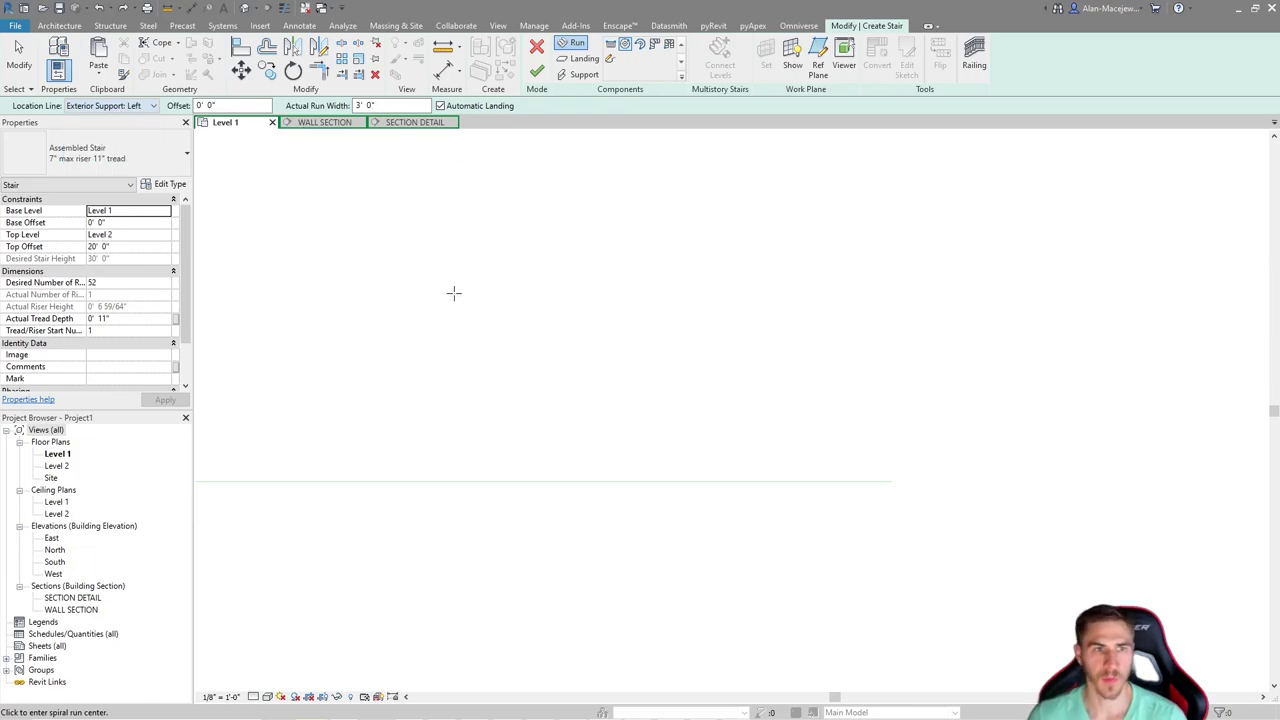
click(890, 481)
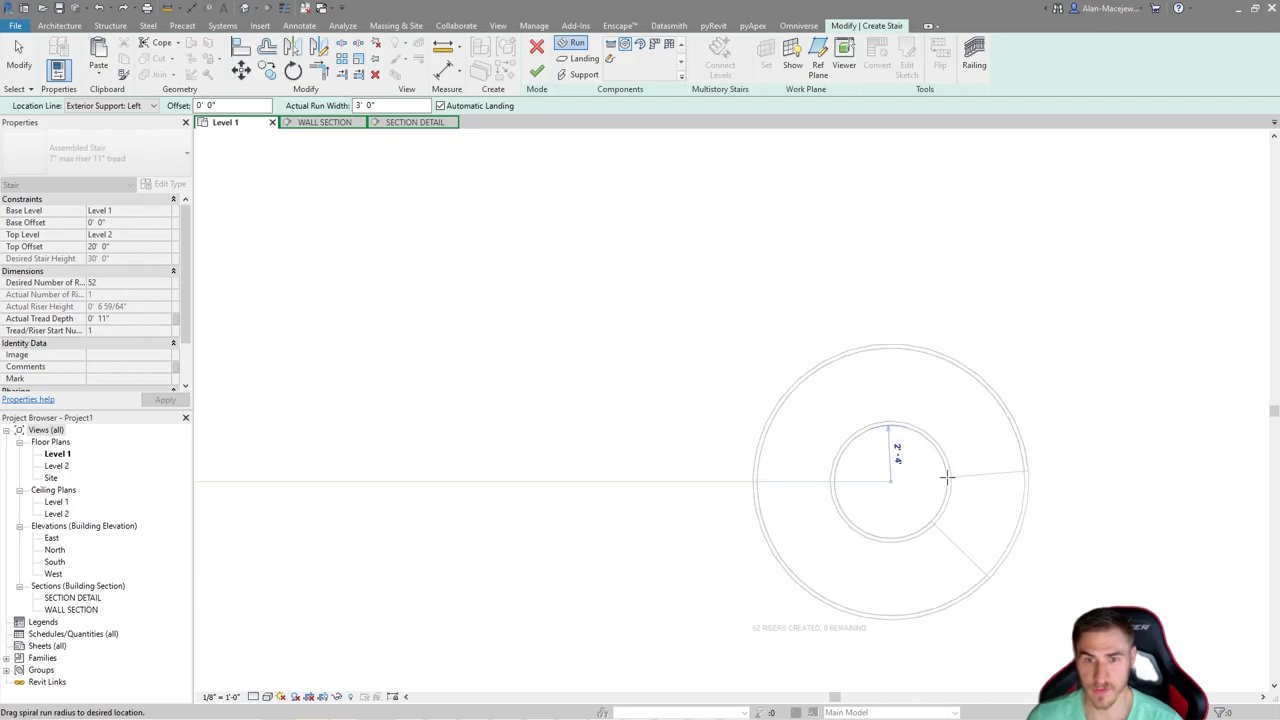
scroll(931, 477, down, 2)
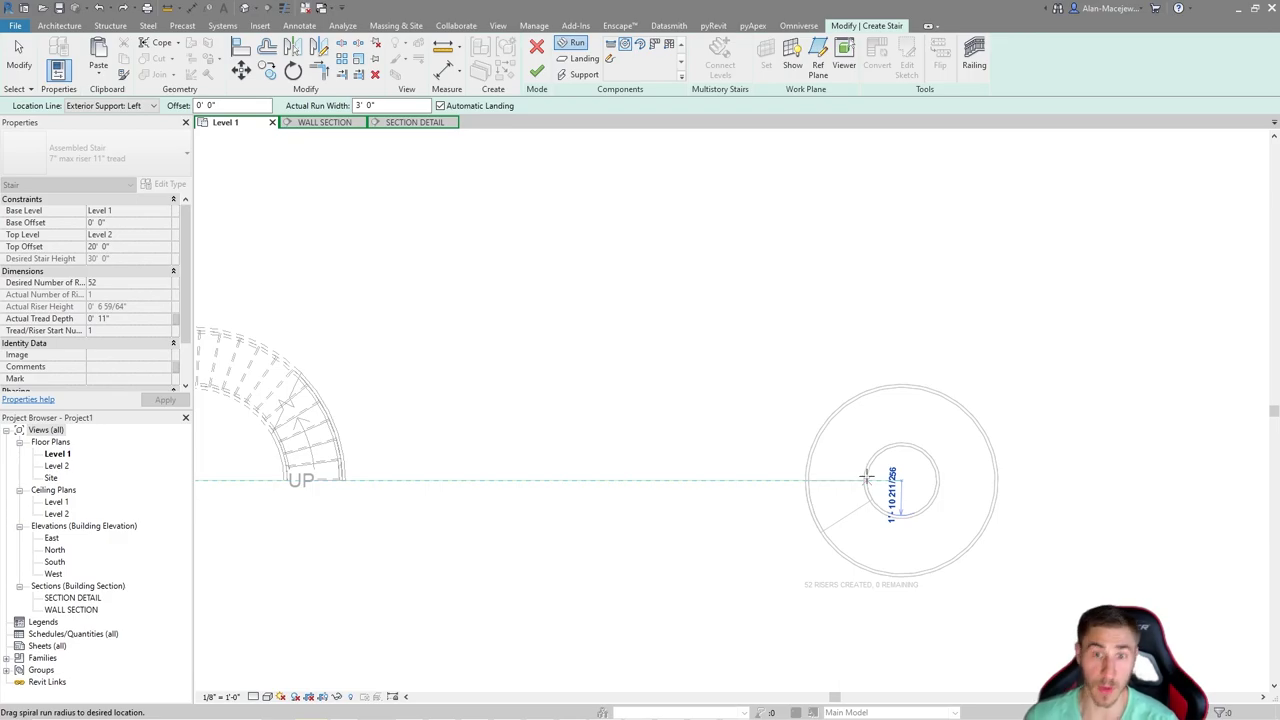
scroll(872, 475, up, 2)
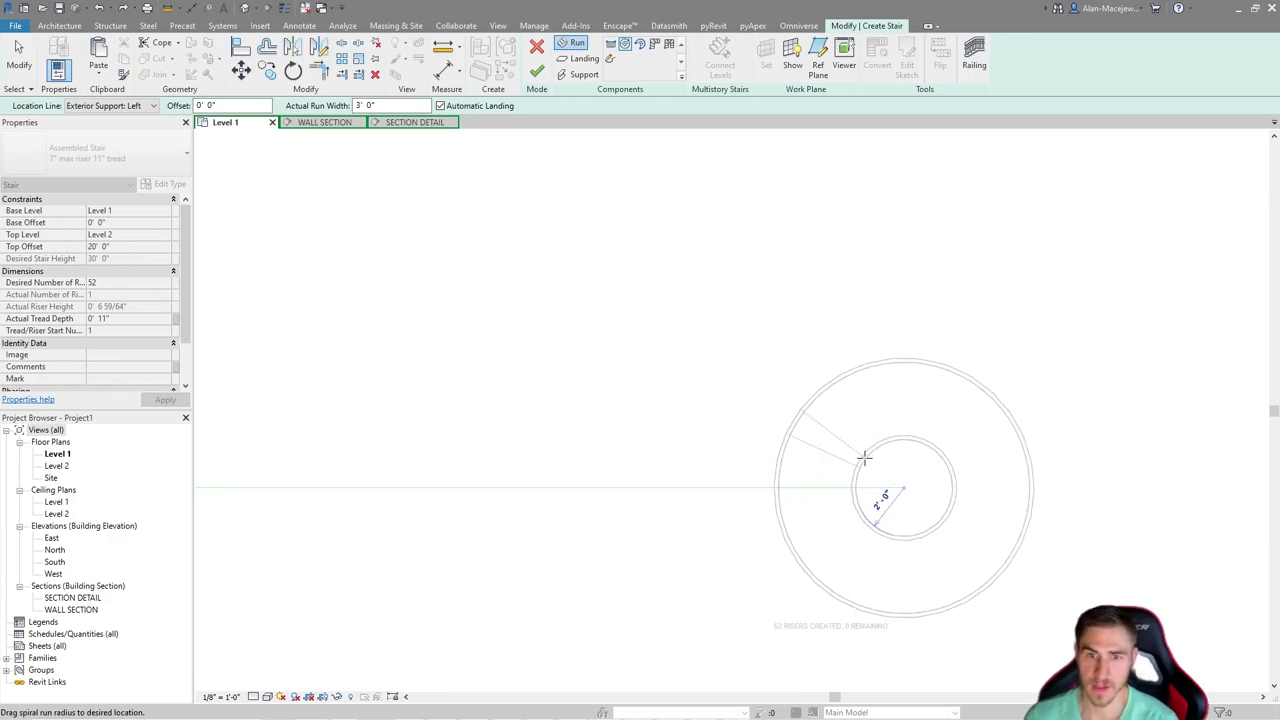
click(864, 458)
key(Escape)
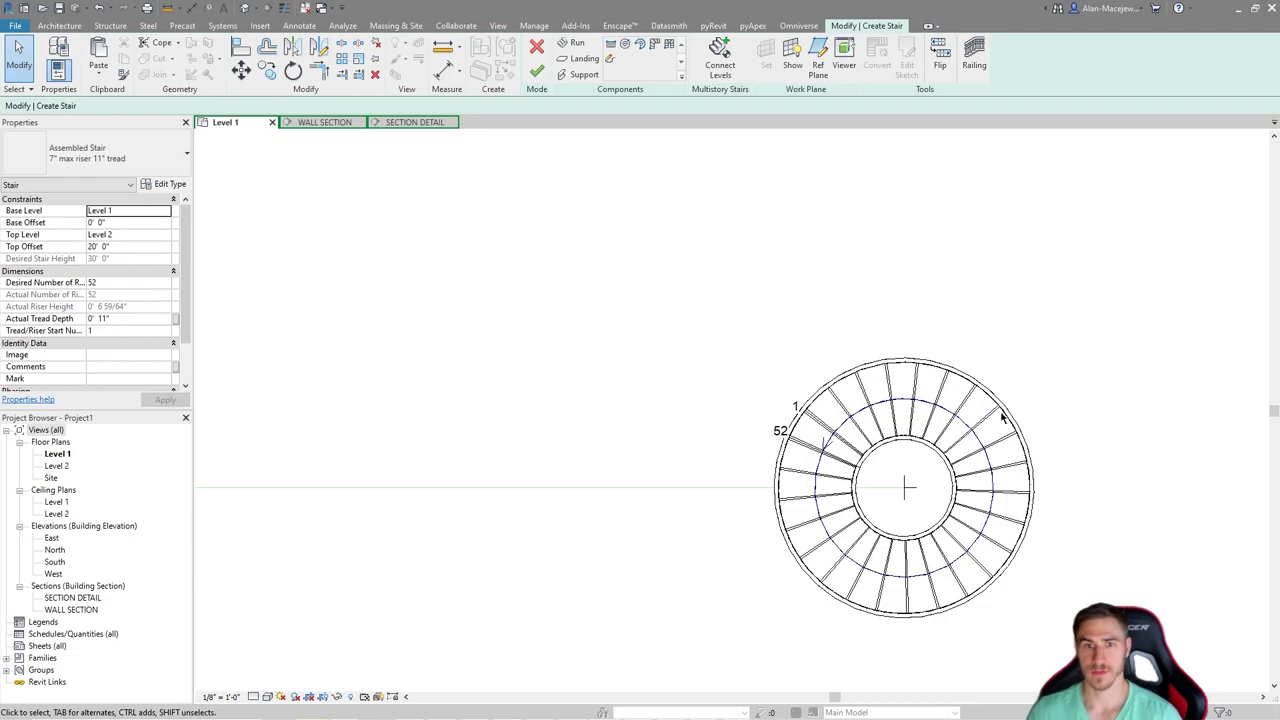
Step: Rotate the spiral run about its center so that its first riser lines up with the horizontal reference line
scroll(899, 480, up, 2)
scroll(794, 392, up, 3)
click(736, 405)
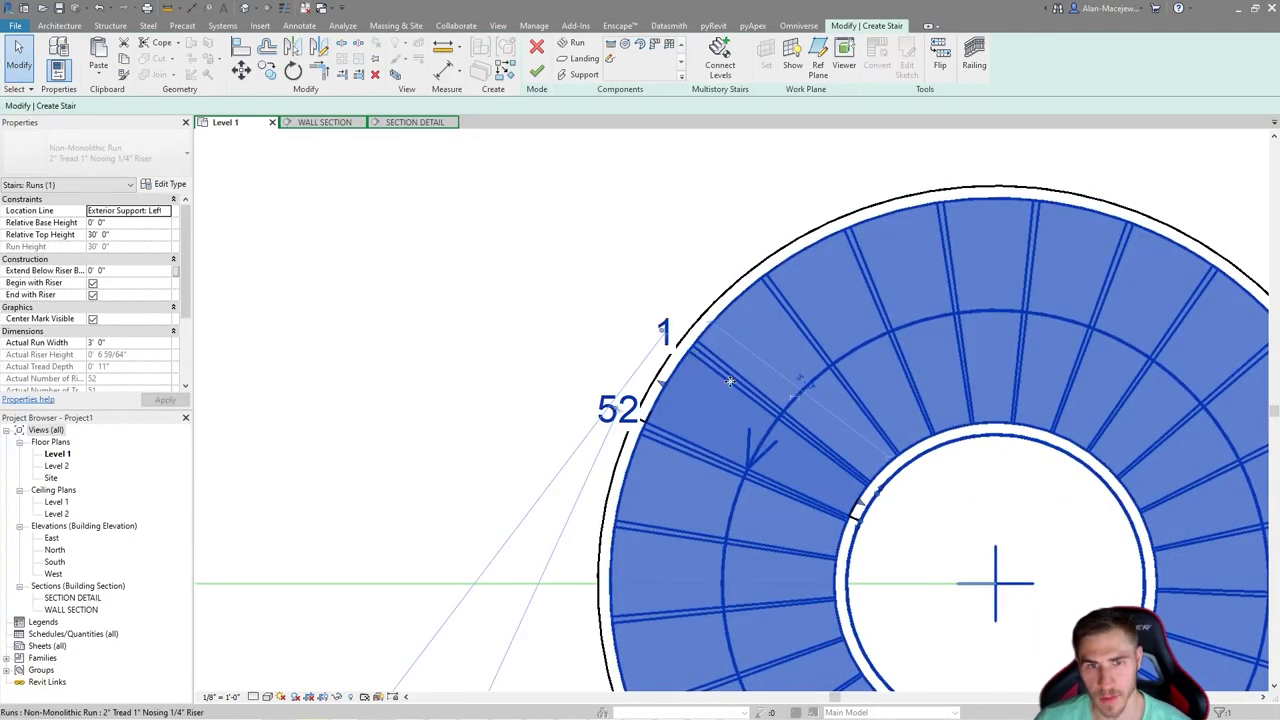
scroll(870, 405, down, 2)
key(r)
key(o)
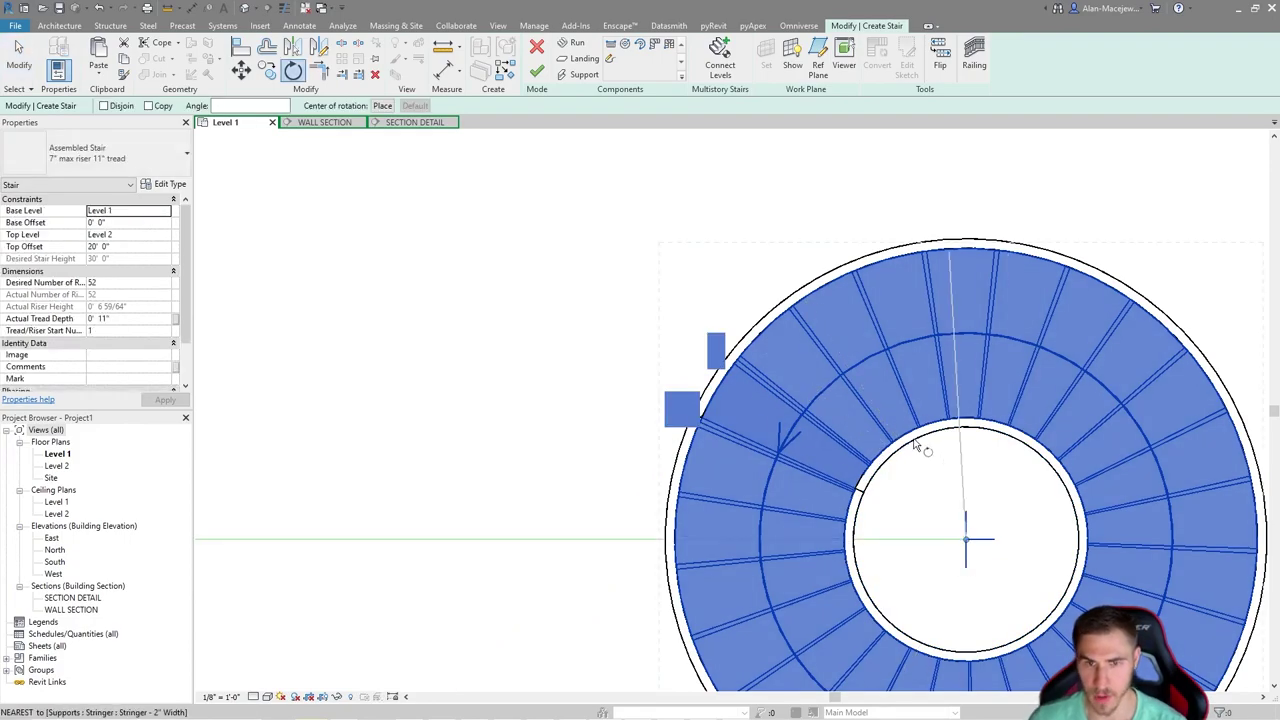
click(764, 387)
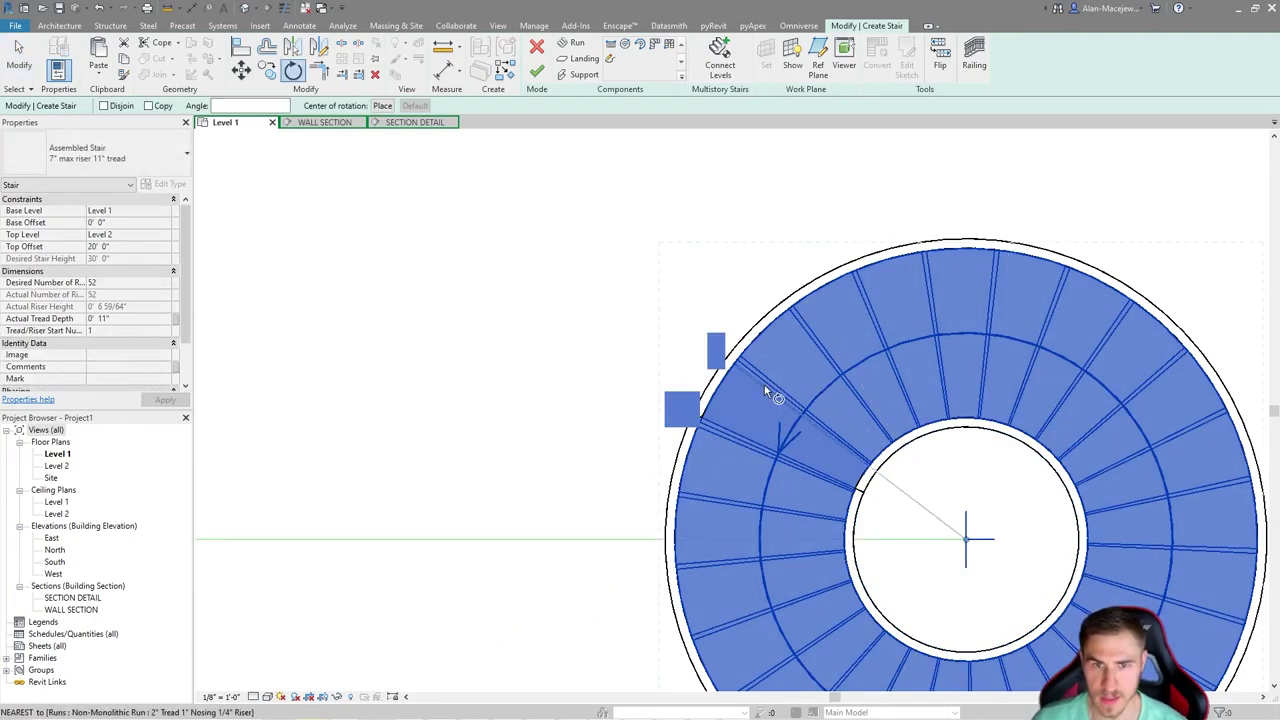
click(576, 537)
scroll(277, 417, down, 2)
click(277, 417)
middle_drag(628, 339, 838, 333)
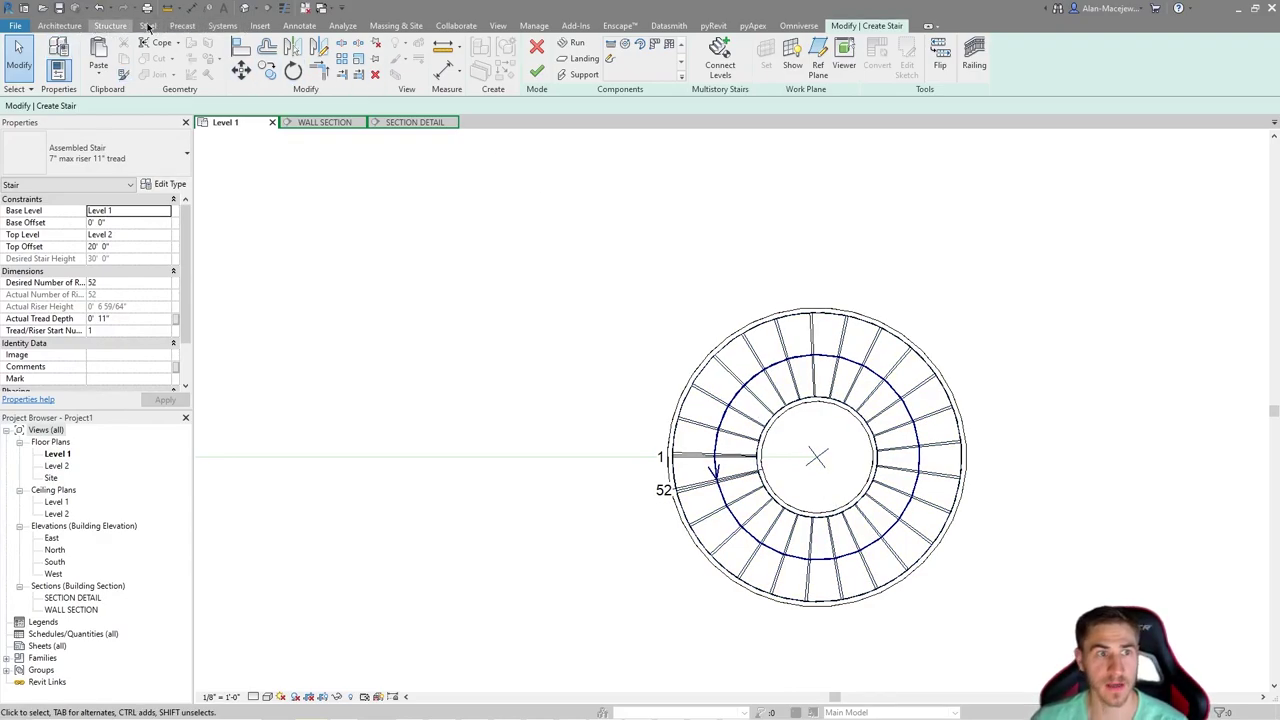
Step: Check the radius of the spiral's inner support with the Radial dimension tool without placing a dimension
click(298, 26)
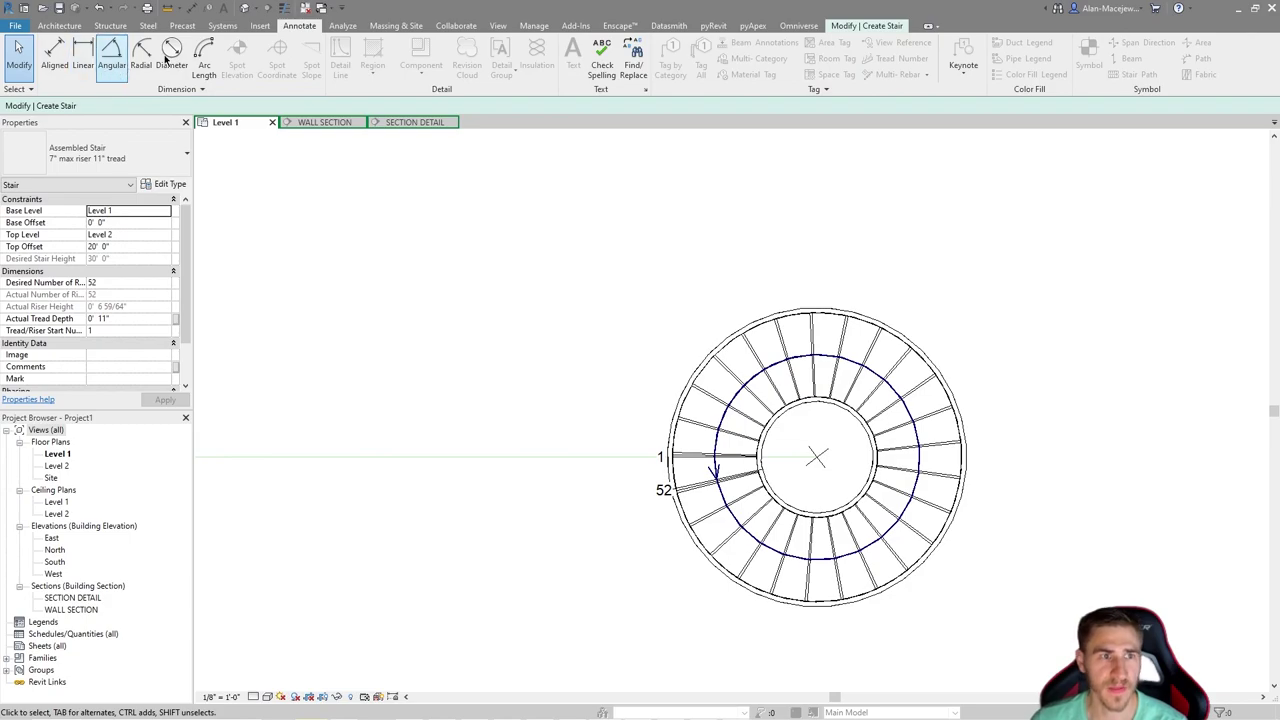
click(141, 62)
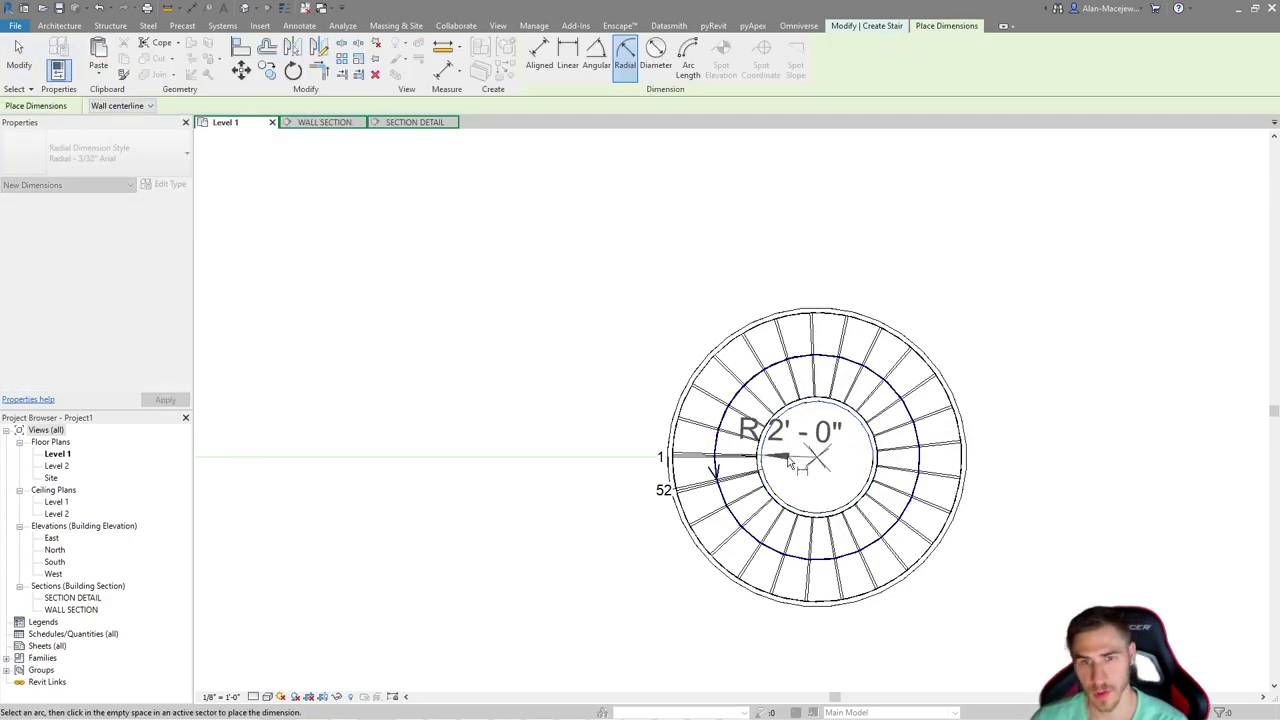
key(Escape)
key(Escape)
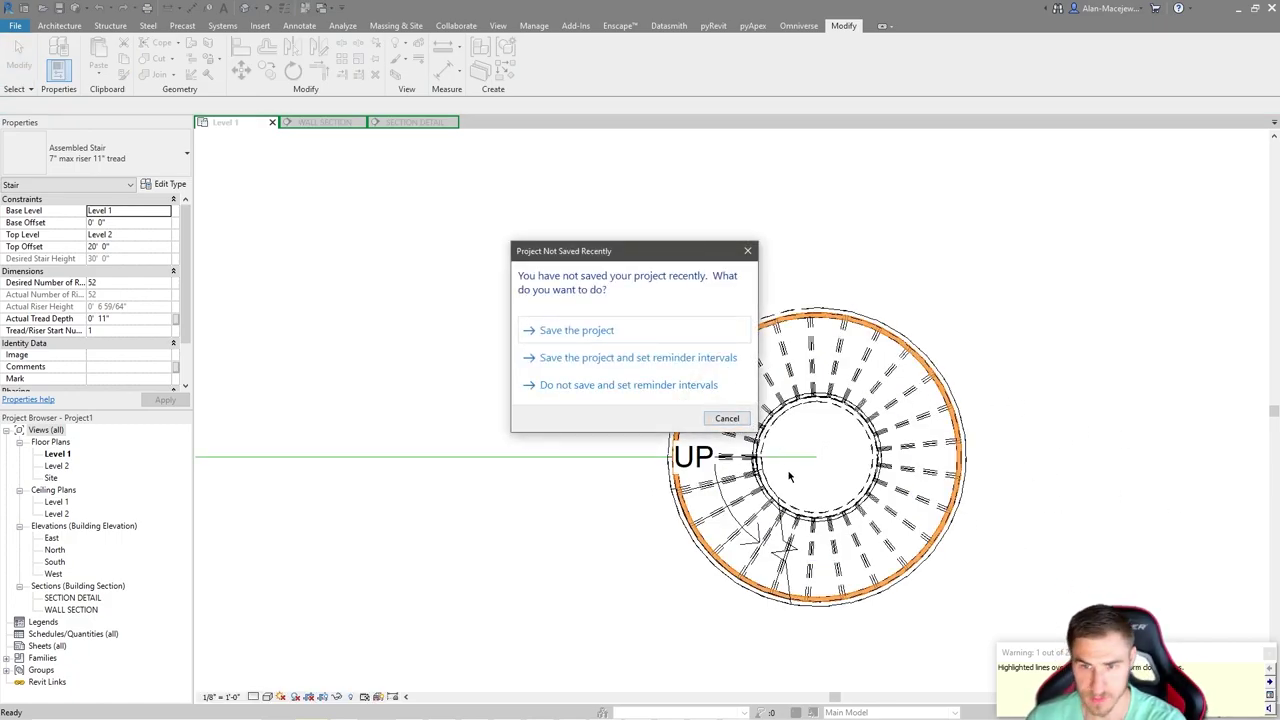
Step: Finish the spiral stair, decline the save reminder and clear the selection
click(727, 419)
scroll(1048, 525, down, 3)
click(1048, 525)
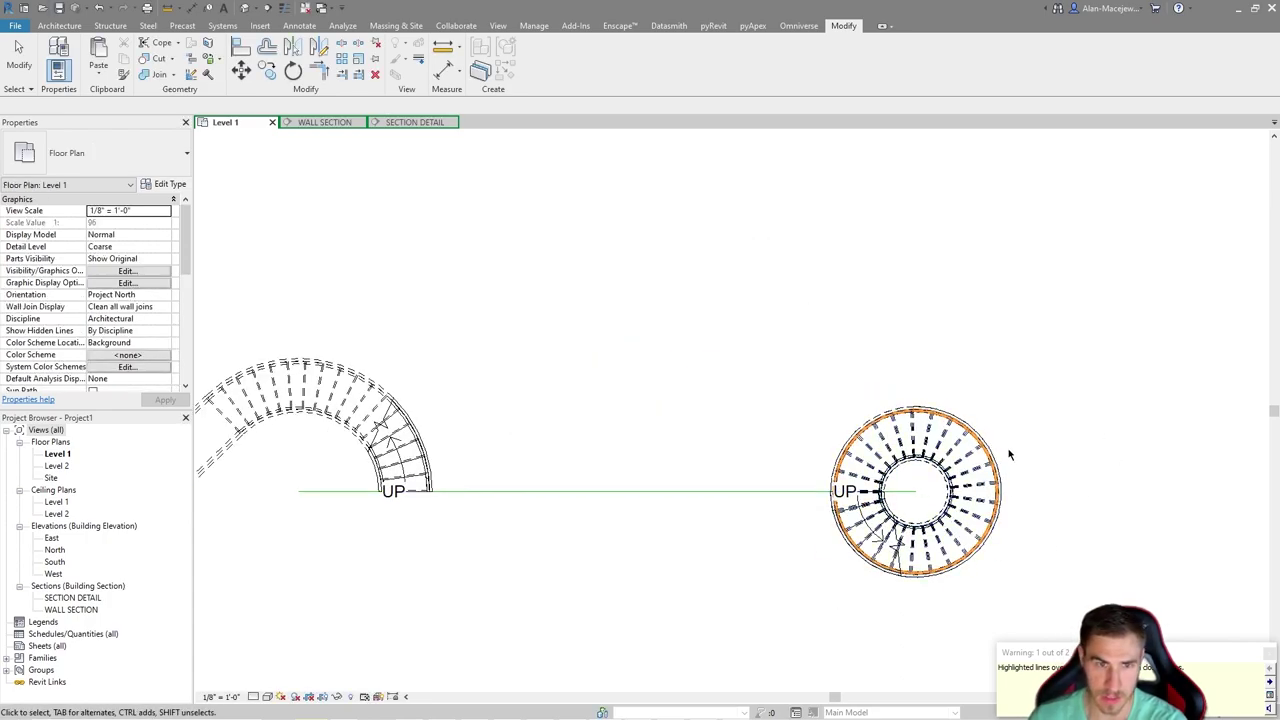
Step: Reopen the spiral stair for editing and set its top offset to 10' 0"
scroll(1092, 455, down, 2)
click(1101, 411)
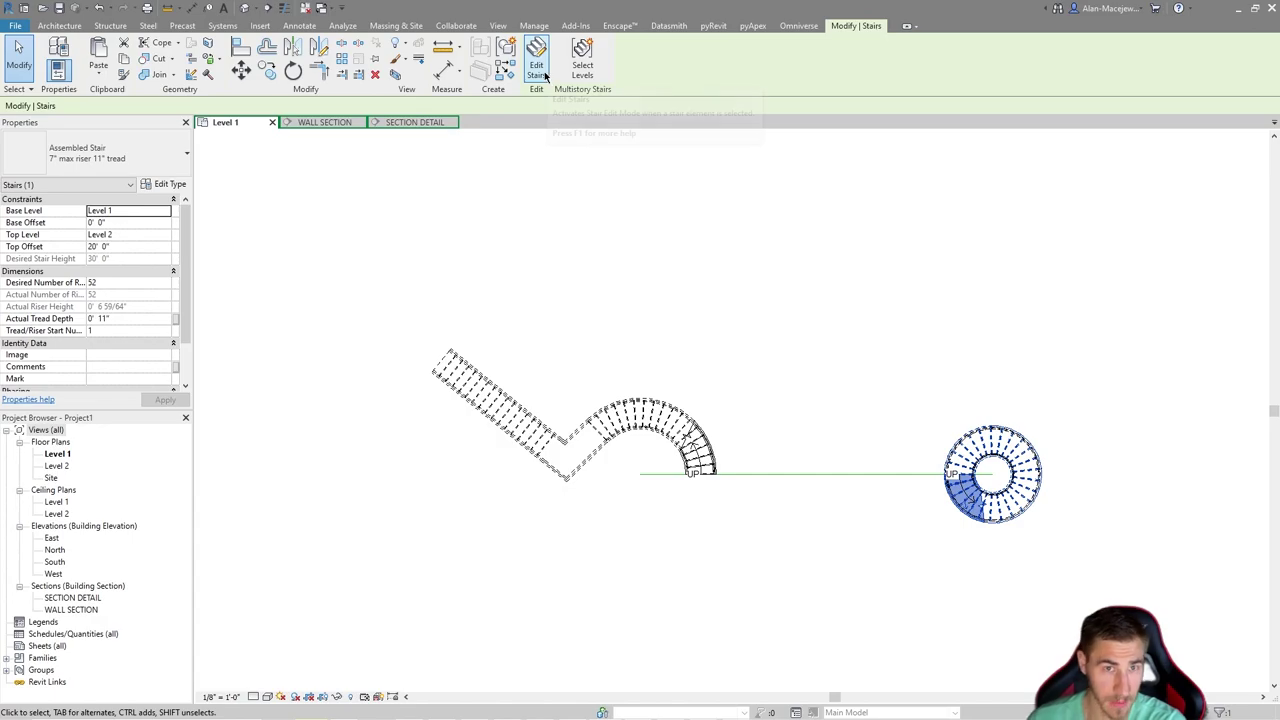
click(537, 62)
middle_drag(1043, 423, 937, 366)
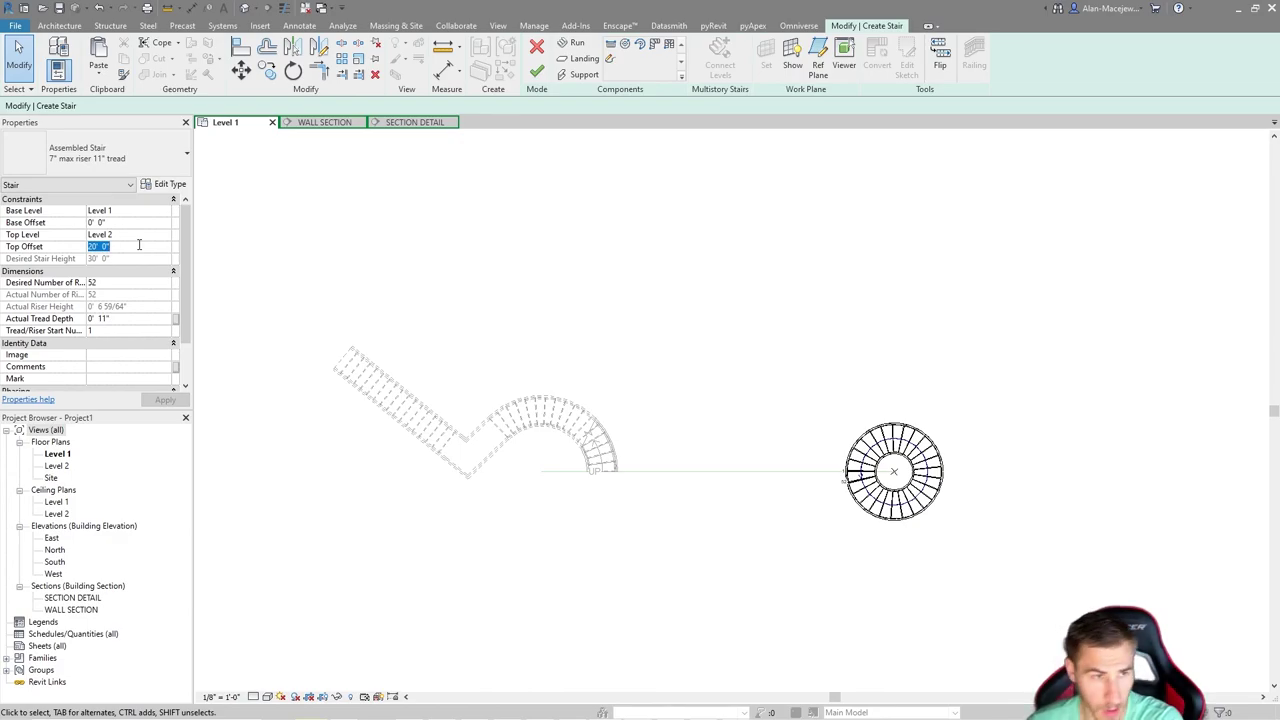
key(Return)
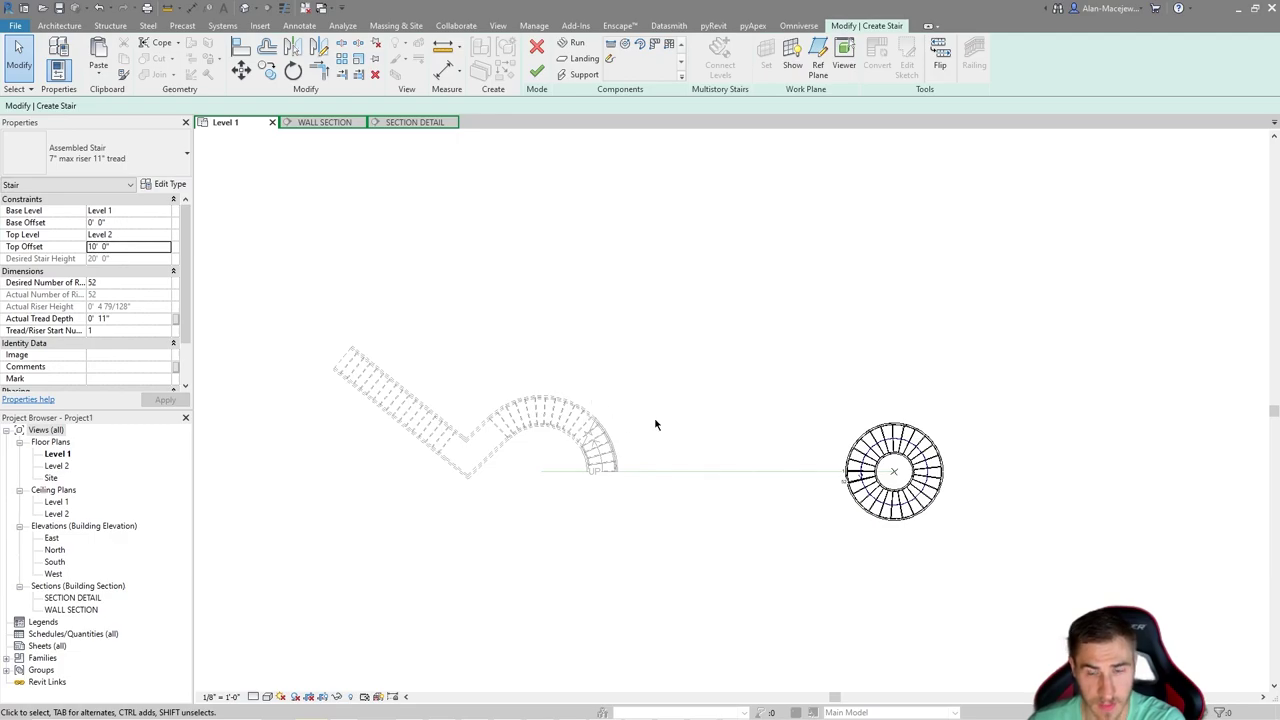
Step: Add a horizontal straight run one 11" tread long below the spiral, joined to it by an automatic landing
click(577, 43)
click(815, 440)
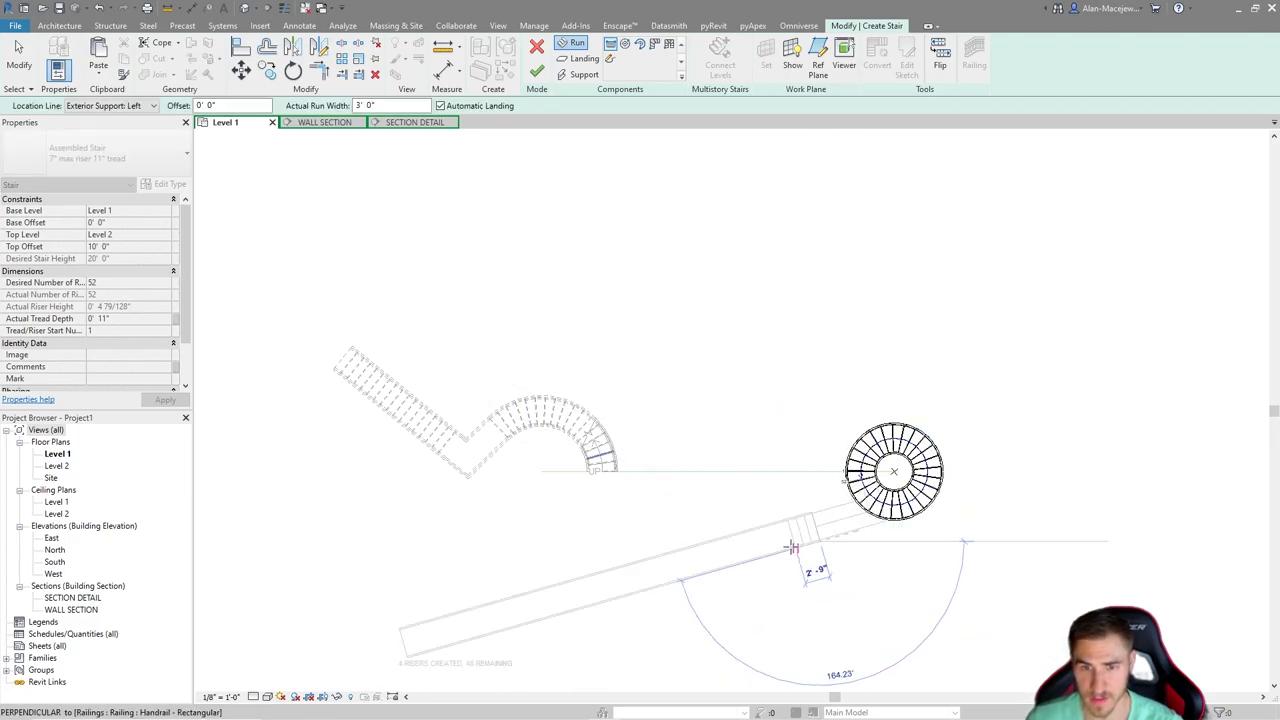
scroll(794, 534, up, 2)
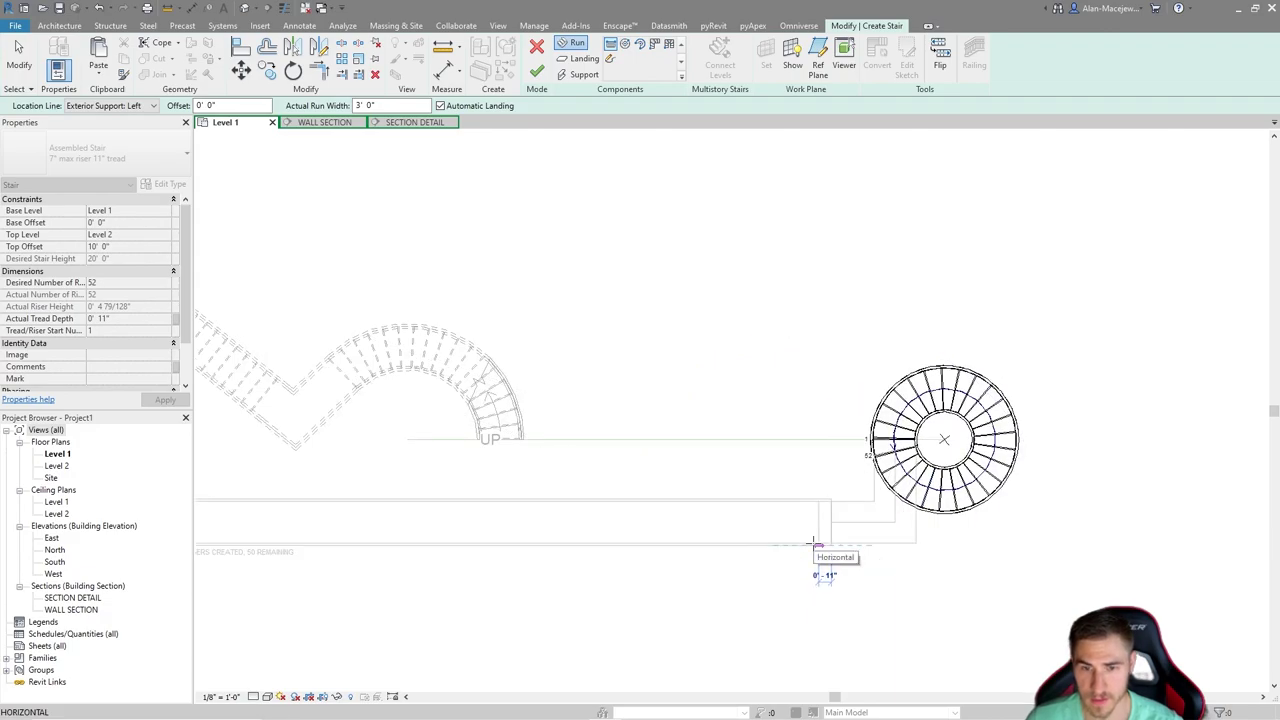
click(820, 544)
key(Escape)
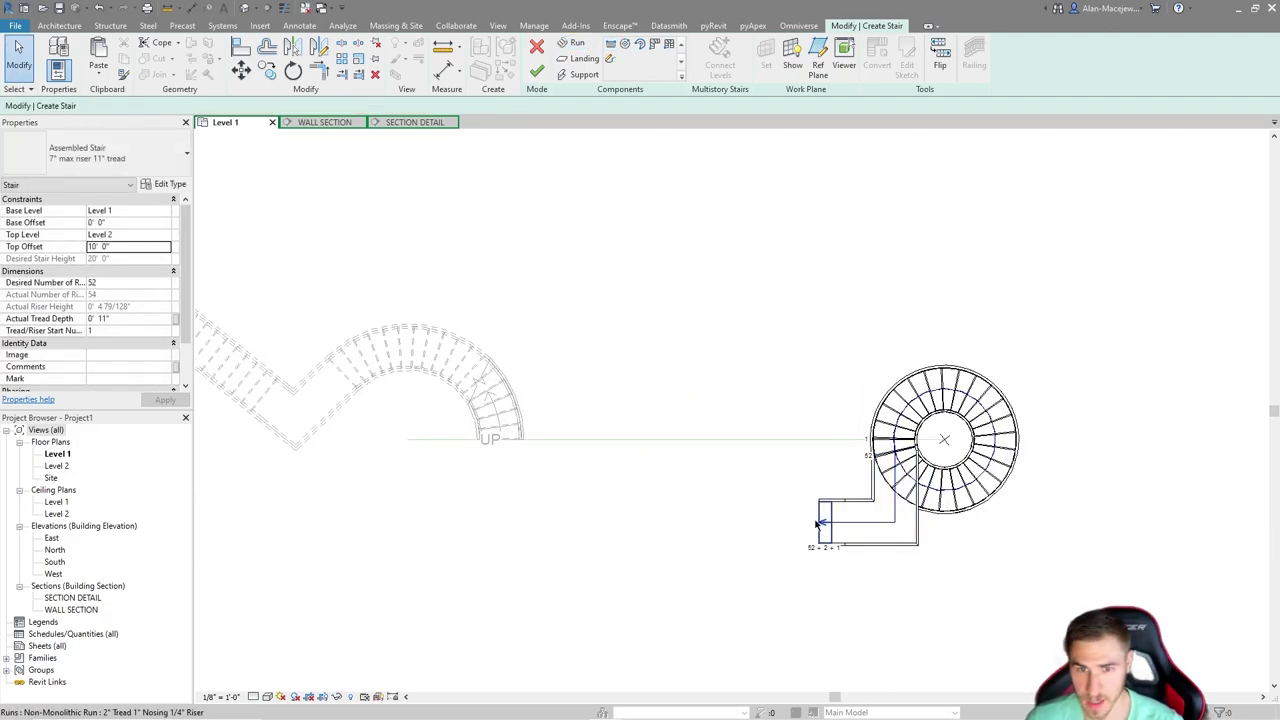
Step: Move the short straight run away from the spiral and lengthen it to about 7' 4"
click(820, 520)
drag(829, 528, 713, 543)
key(Escape)
drag(853, 651, 840, 645)
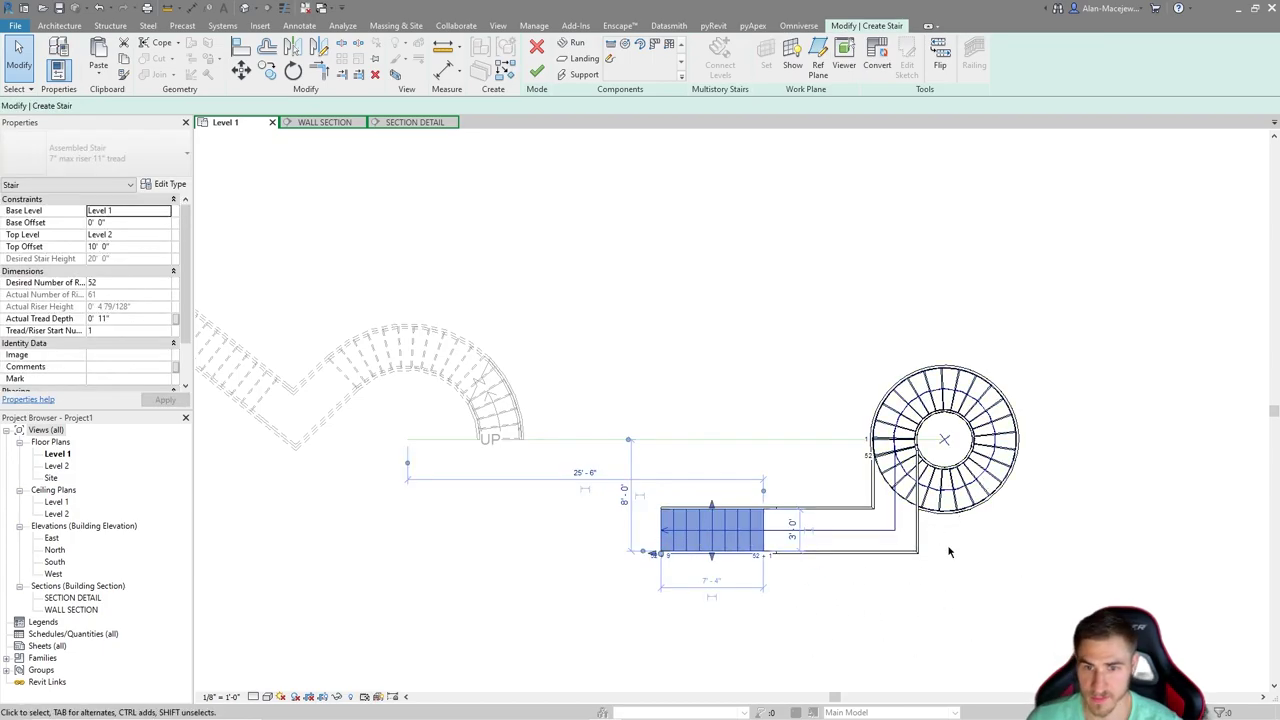
Step: Examine the spiral run's instance and type properties, including its tread and riser parameters
scroll(852, 527, up, 2)
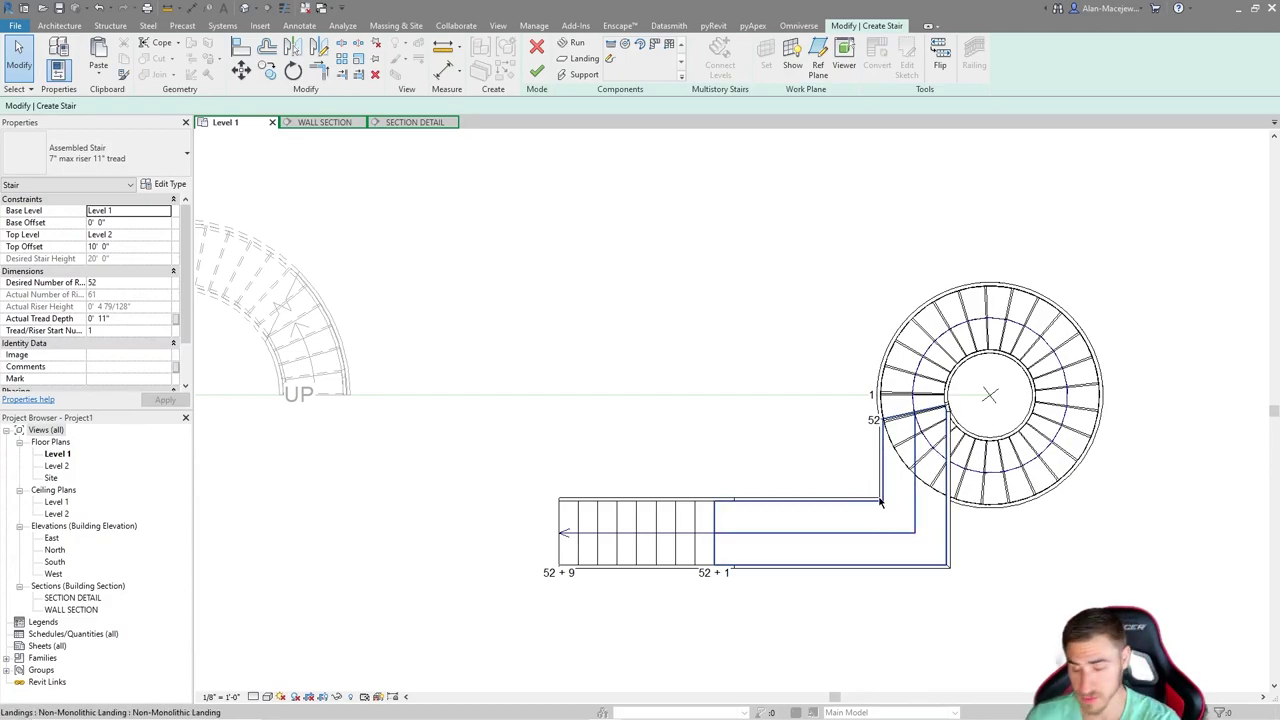
scroll(747, 391, down, 1)
click(900, 366)
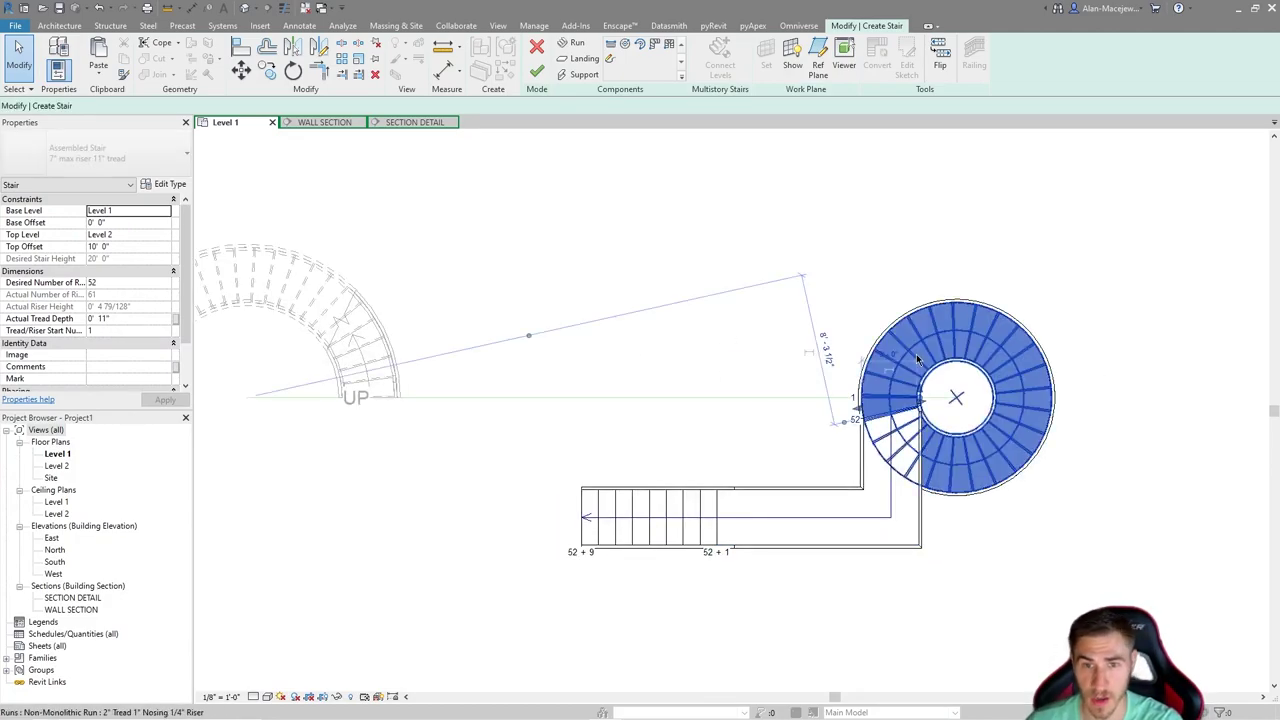
scroll(100, 300, down, 3)
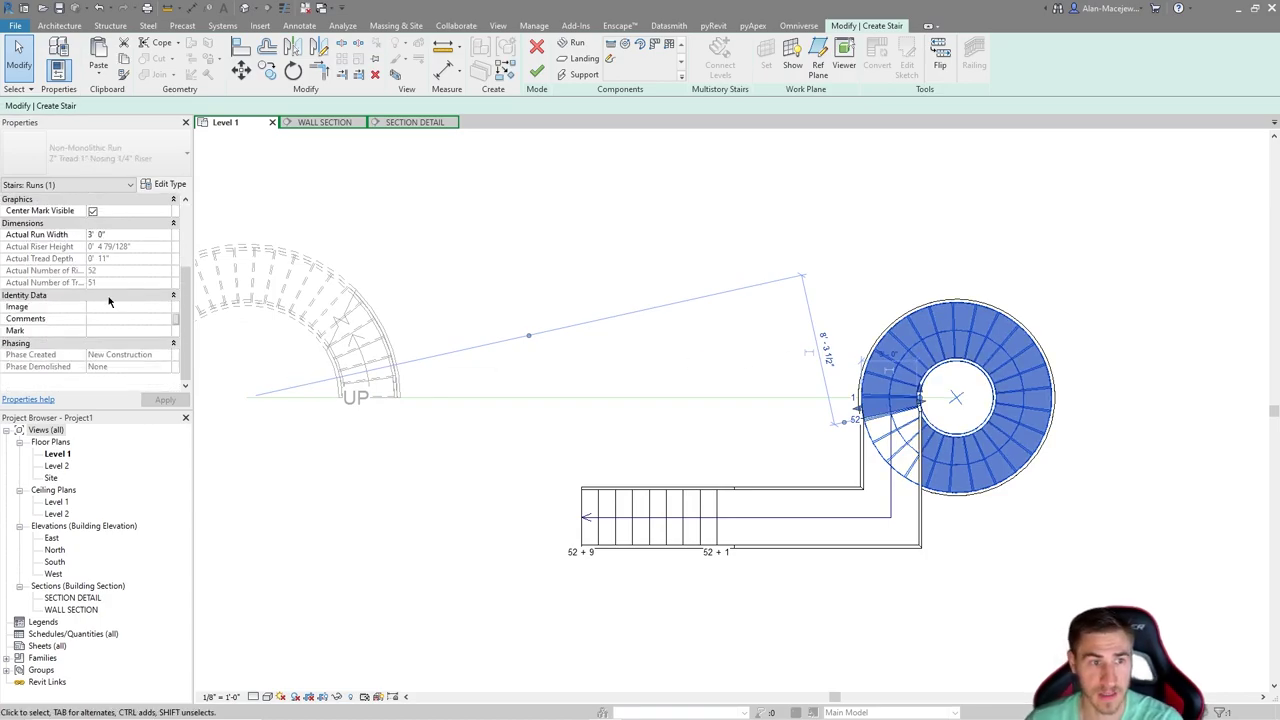
scroll(108, 300, up, 3)
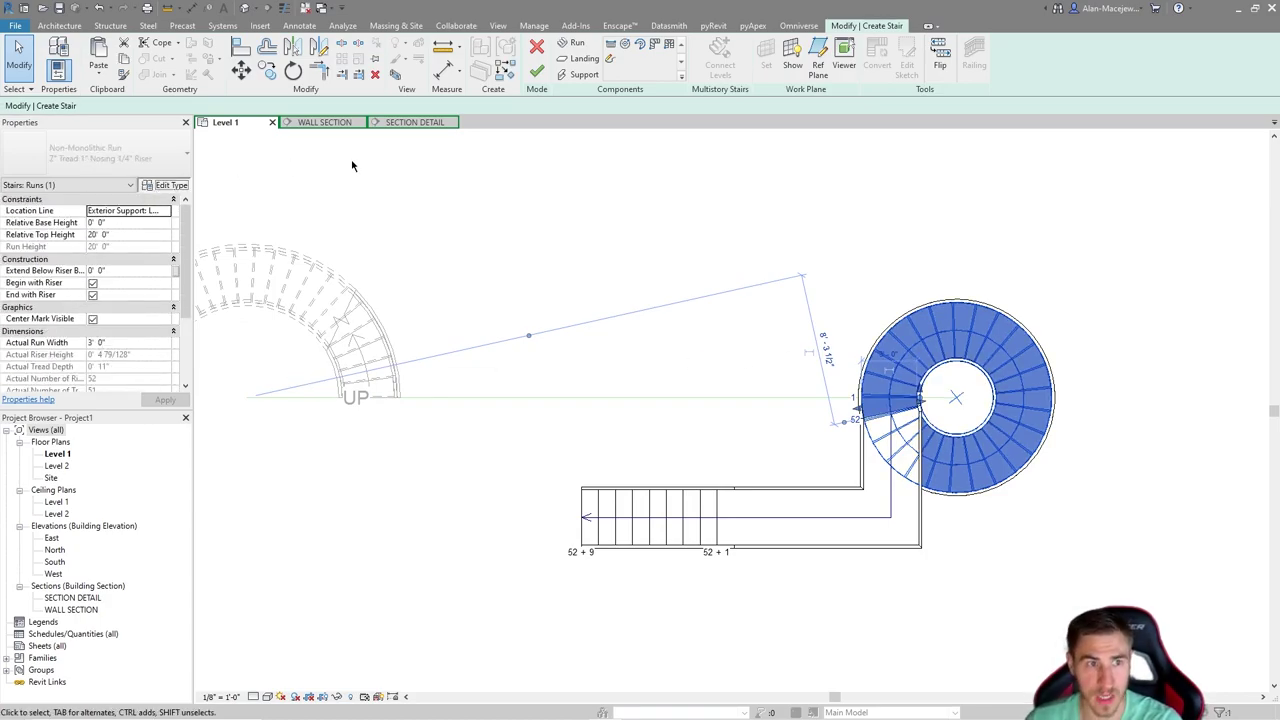
click(165, 185)
scroll(520, 400, down, 5)
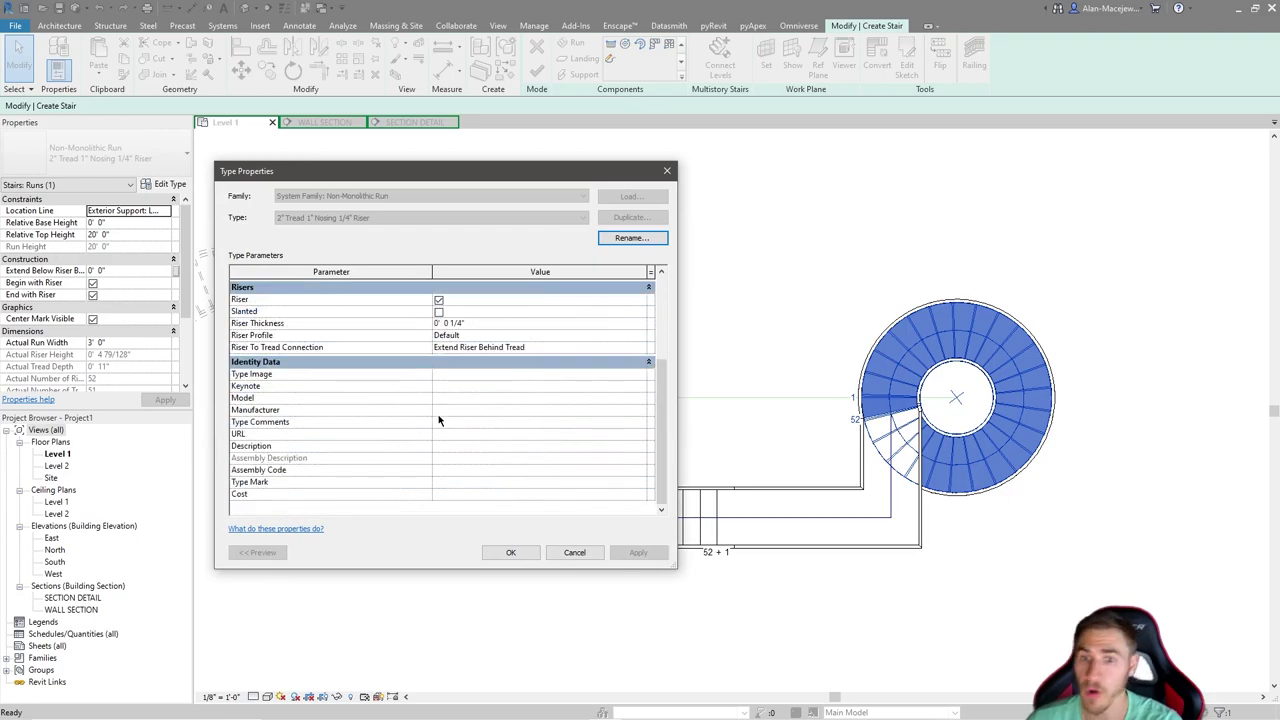
scroll(455, 366, up, 3)
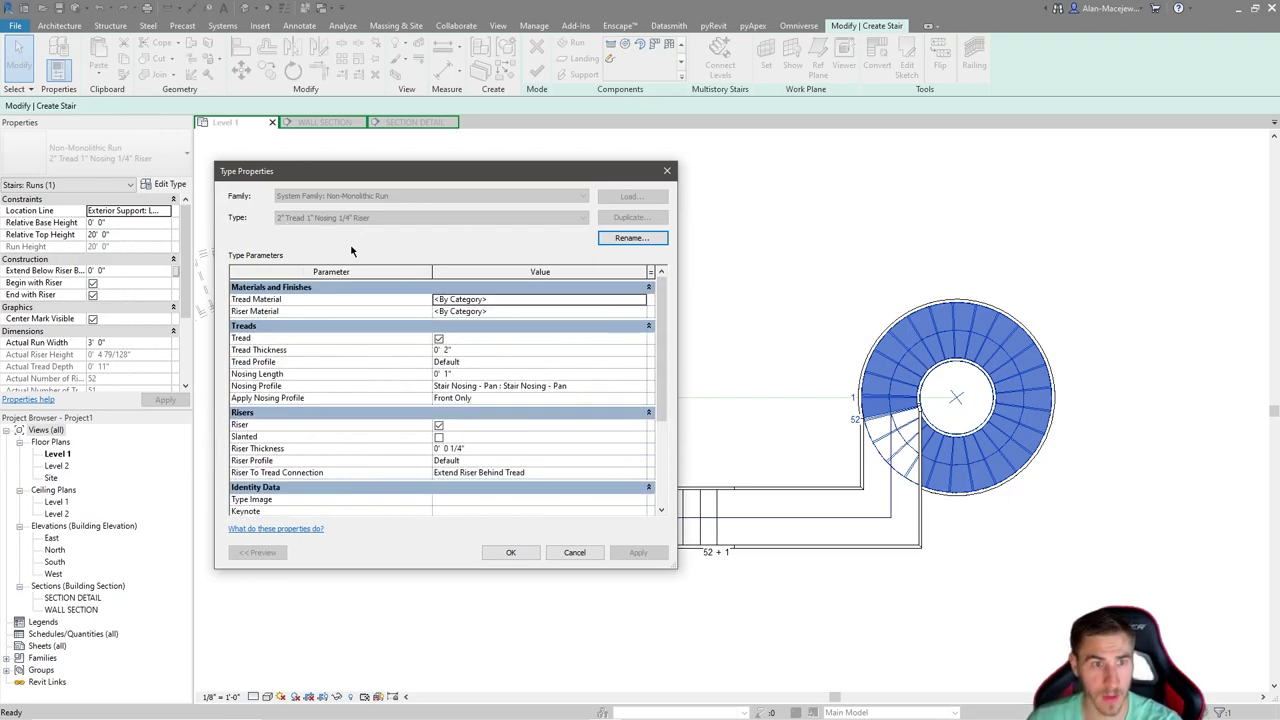
click(667, 171)
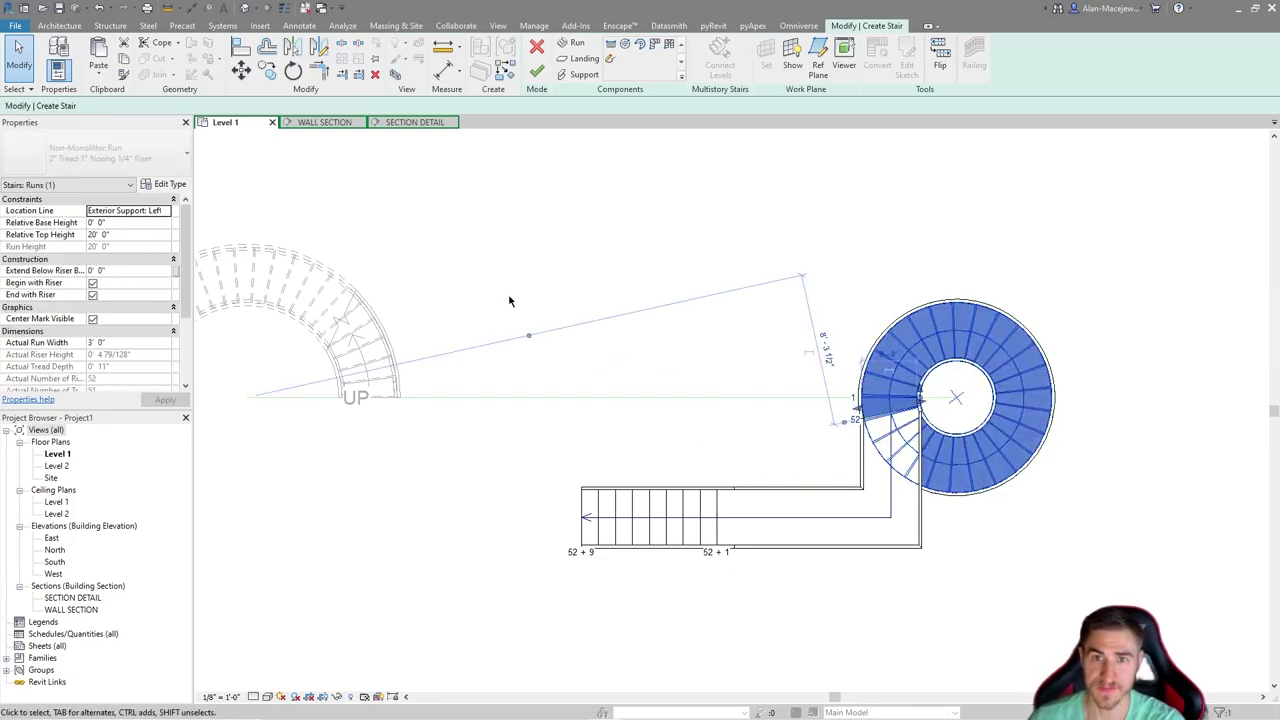
Step: Review the properties of the spiral and straight runs and finish editing the combined stair
middle_drag(509, 301, 797, 269)
click(1048, 294)
middle_drag(1268, 345, 960, 377)
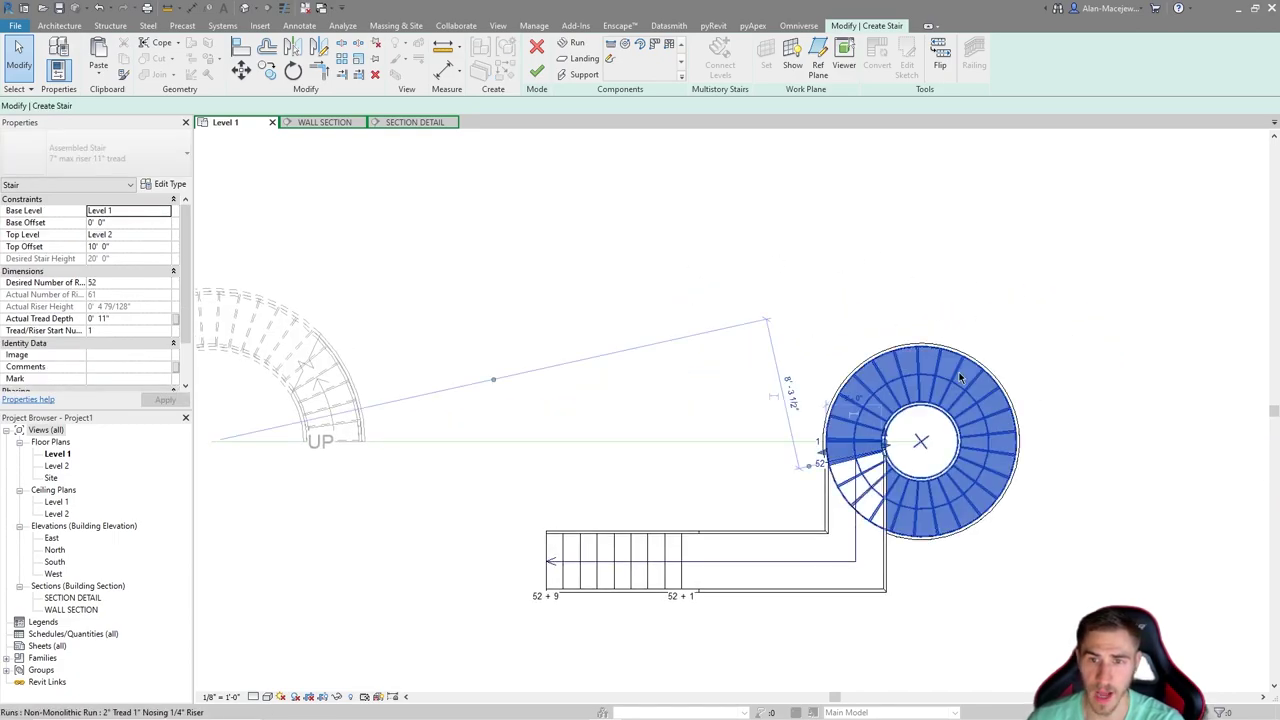
click(960, 377)
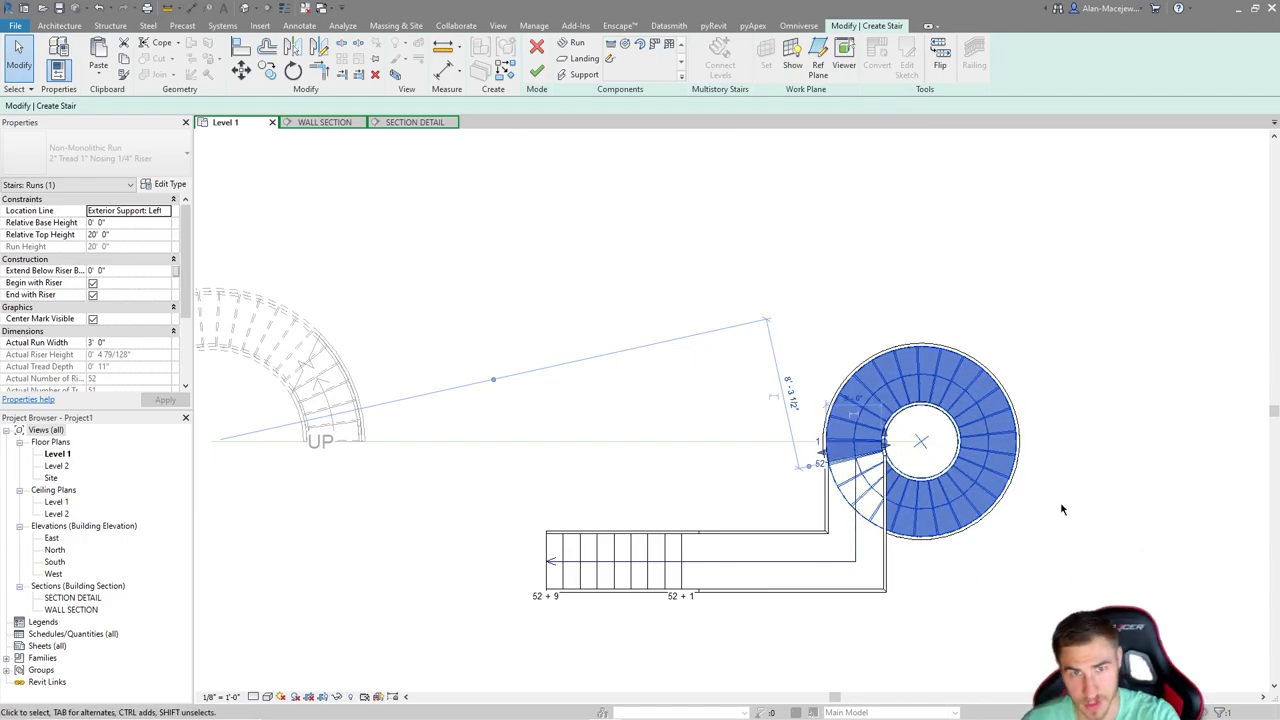
click(614, 565)
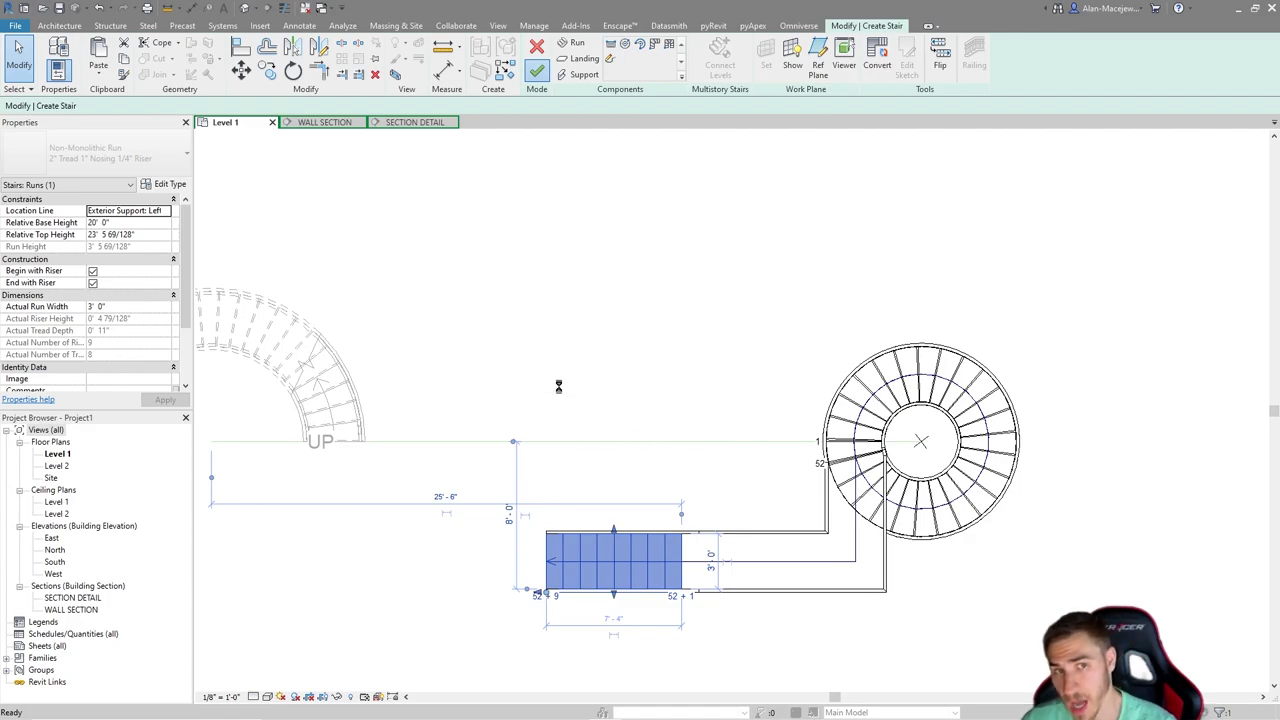
click(472, 401)
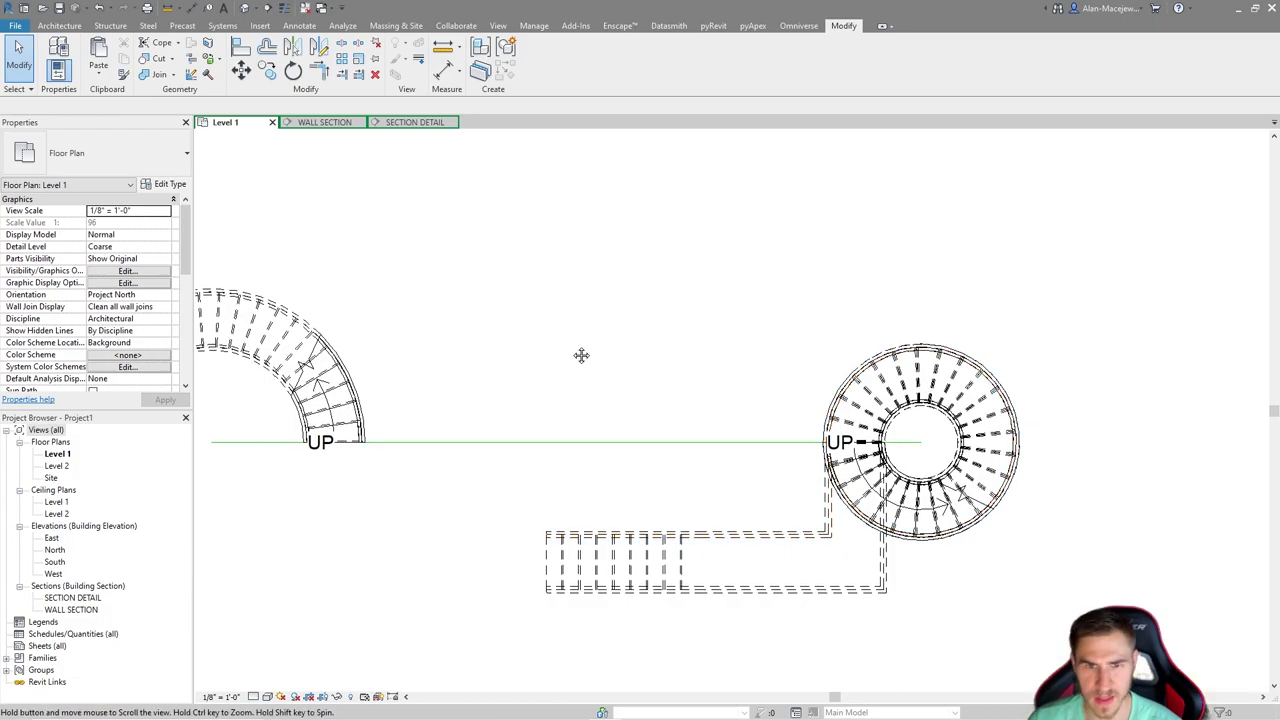
Step: Open the curved stair with its joined straight run for editing
mouse_move(580, 357)
middle_down()
mouse_move(565, 410)
mouse_move(783, 400)
middle_up()
click(565, 410)
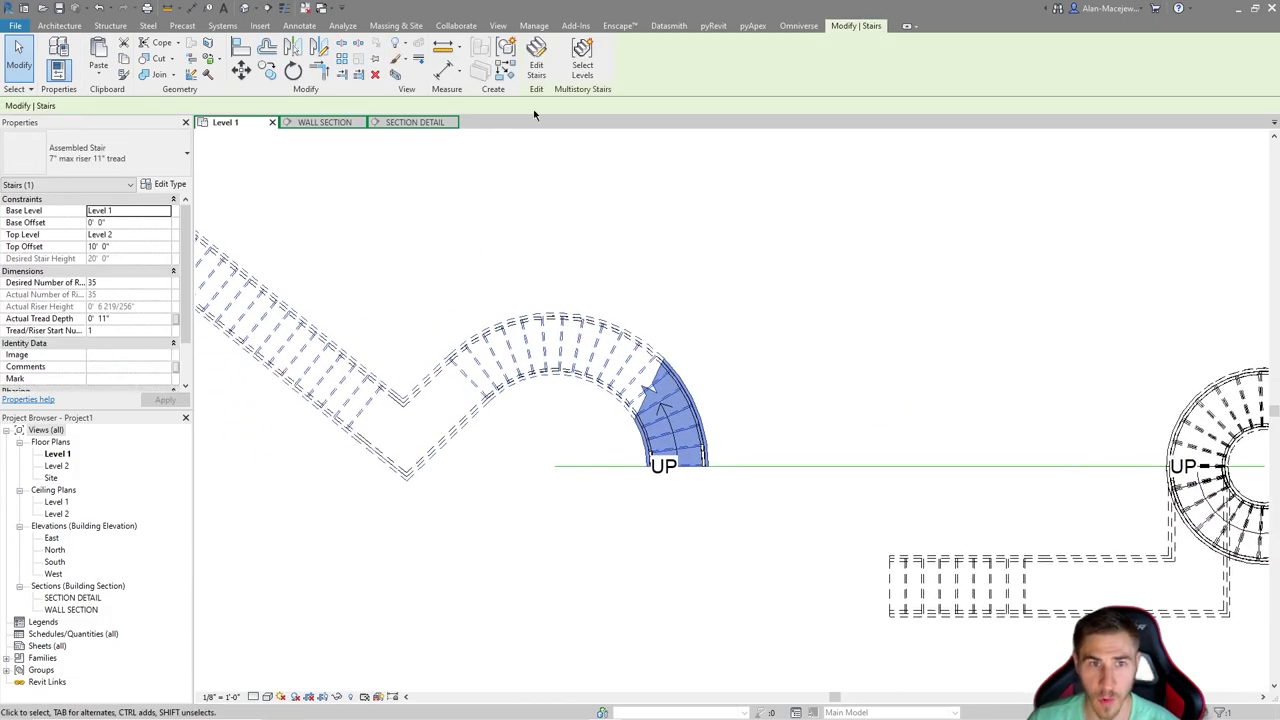
double_click(660, 336)
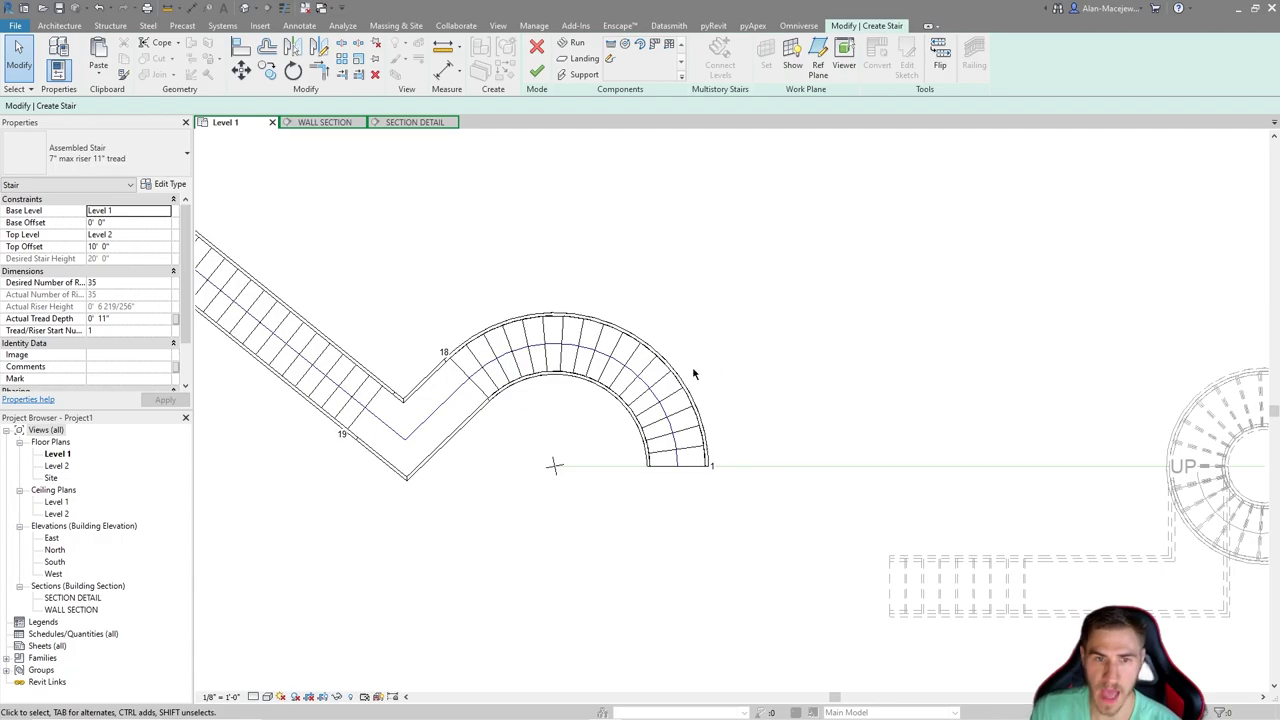
Step: Convert the curved run of the stair to a custom sketch-based component and dismiss the conversion notice
click(630, 352)
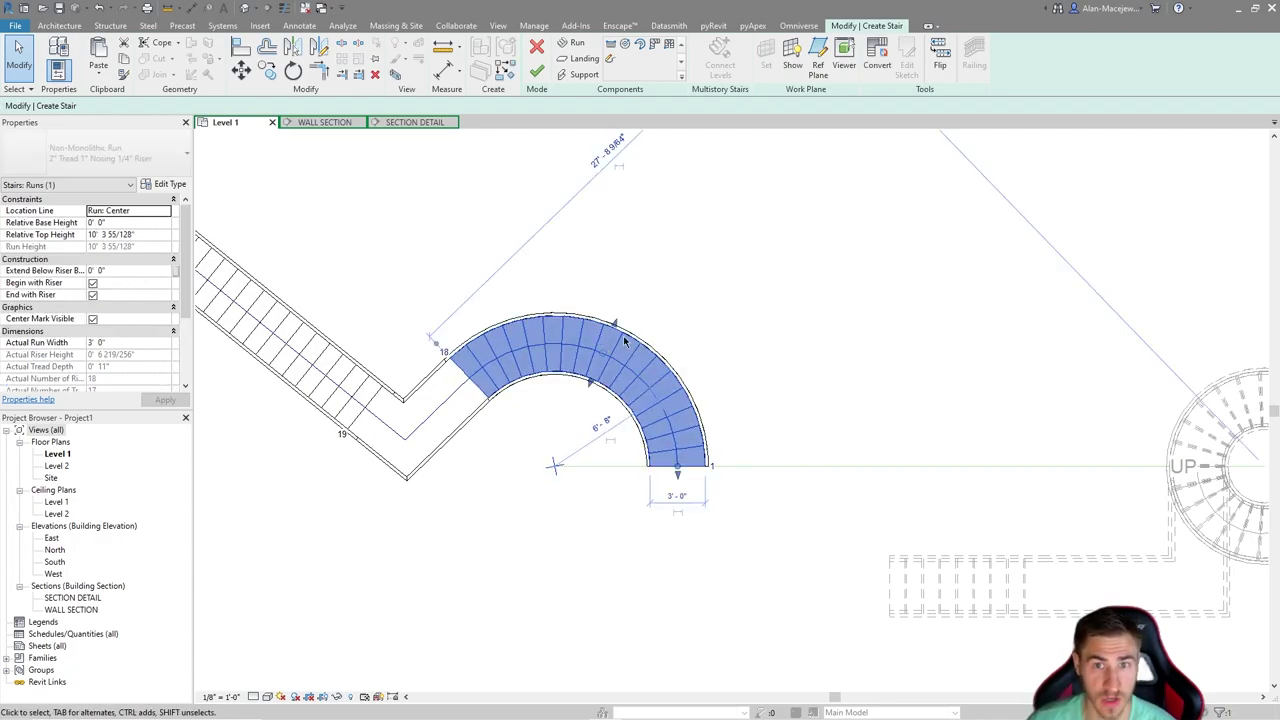
click(877, 55)
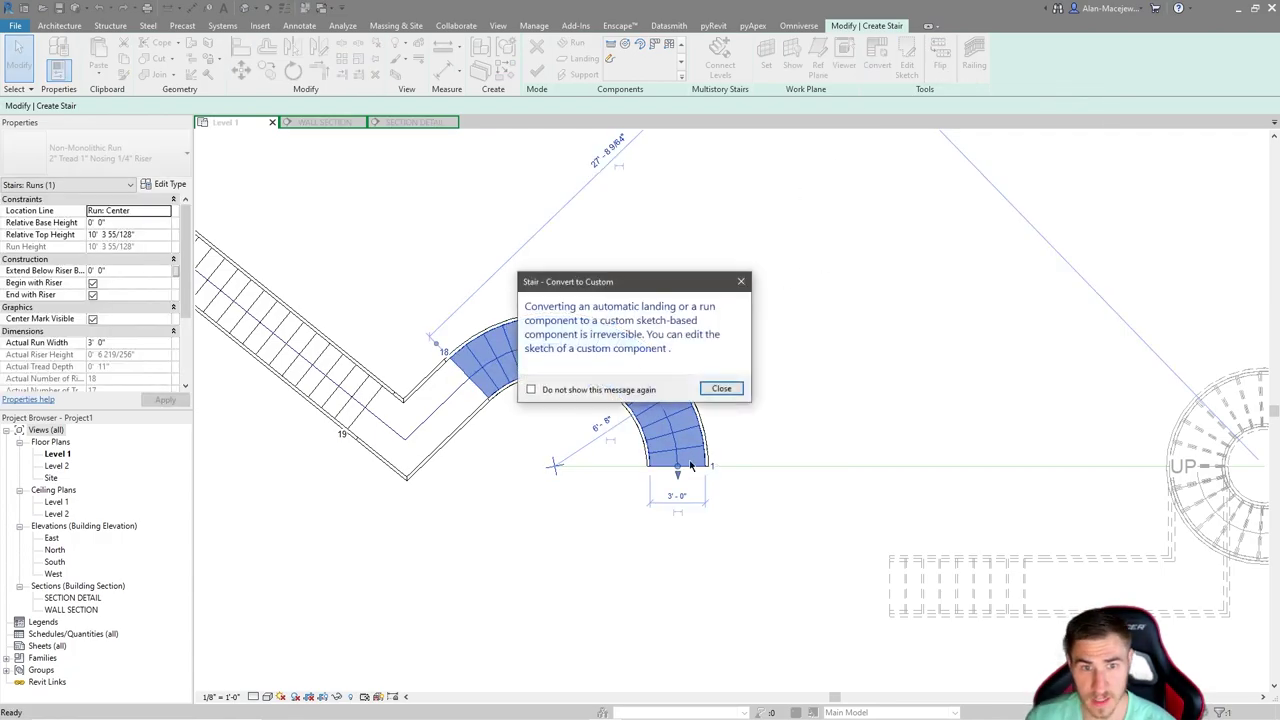
click(721, 389)
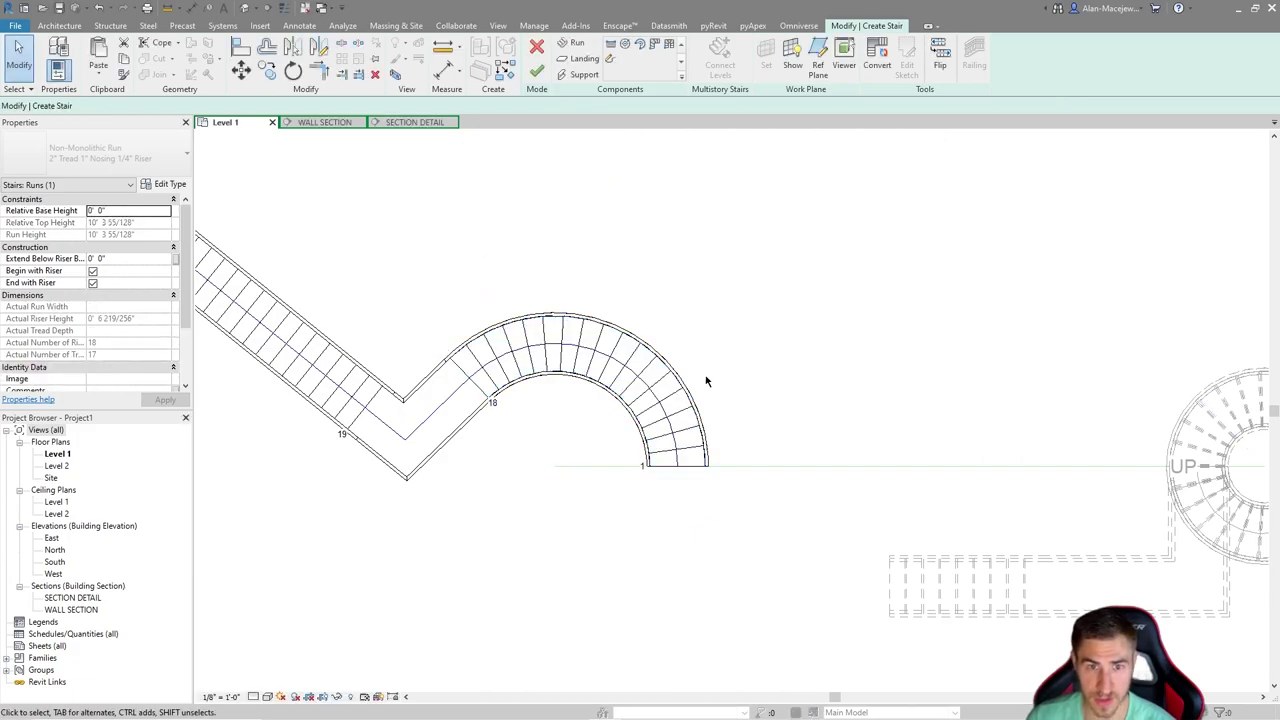
Step: Review the sketch of the converted curved run, then finish the sketch and the stair edit
click(676, 398)
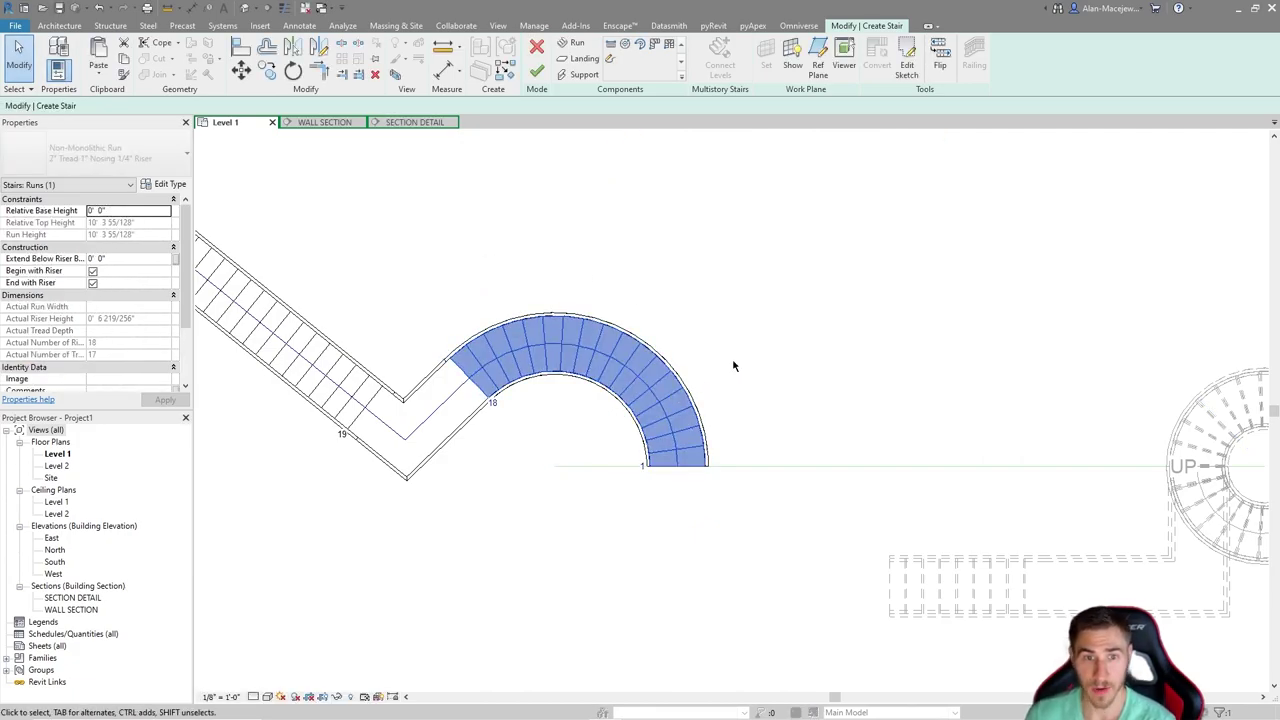
click(906, 58)
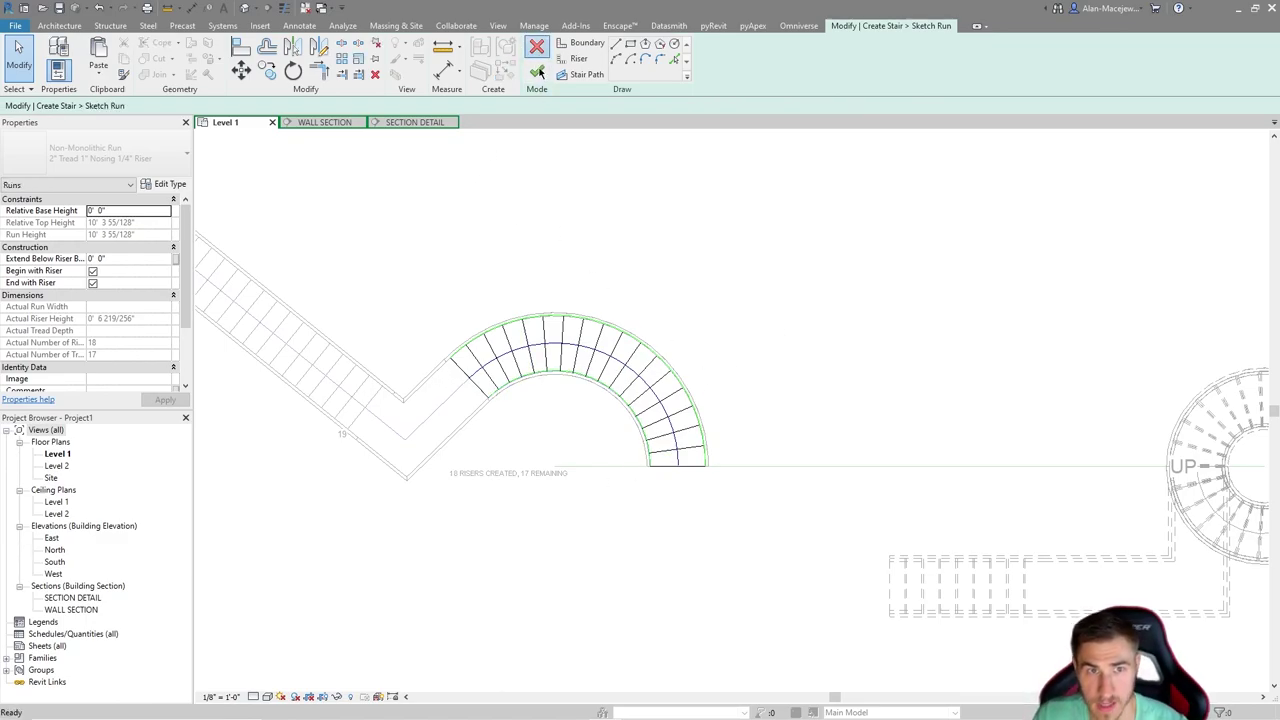
click(537, 72)
scroll(662, 294, down, 2)
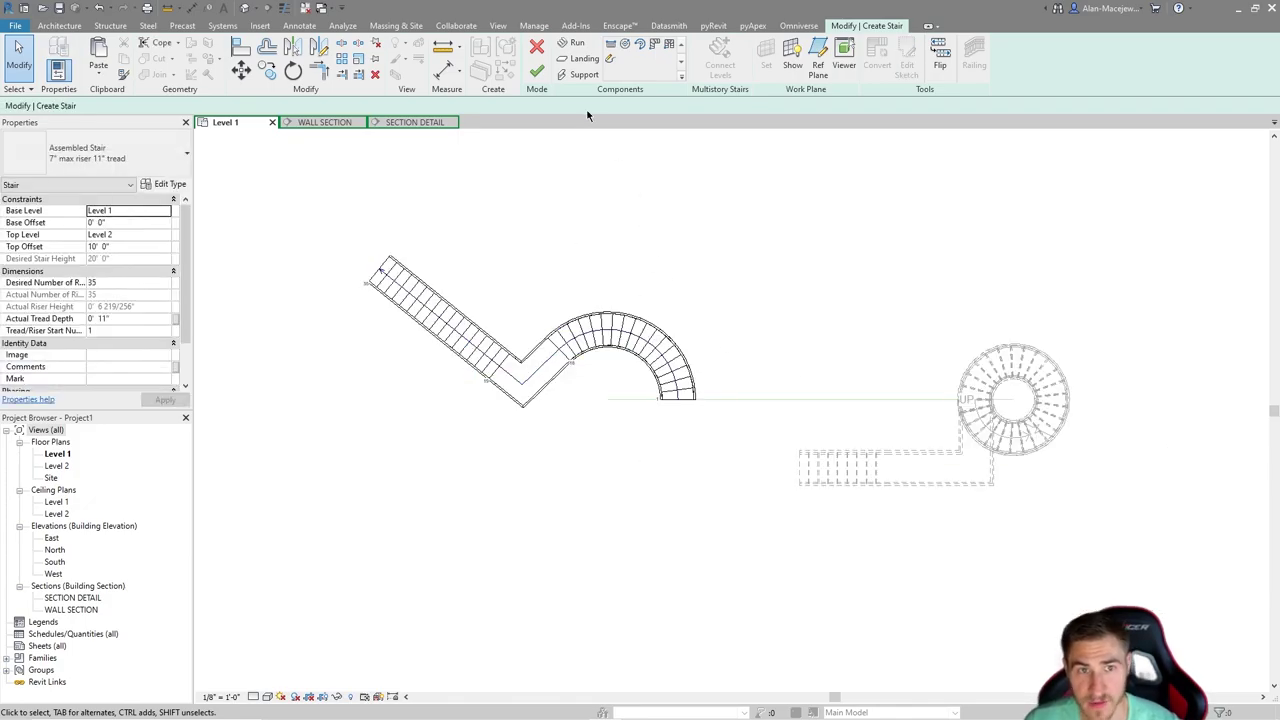
click(537, 72)
Step: Examine the curved and spiral stairs from several angles in 3D, including the spiral stair's outer railing
middle_drag(914, 294, 804, 376)
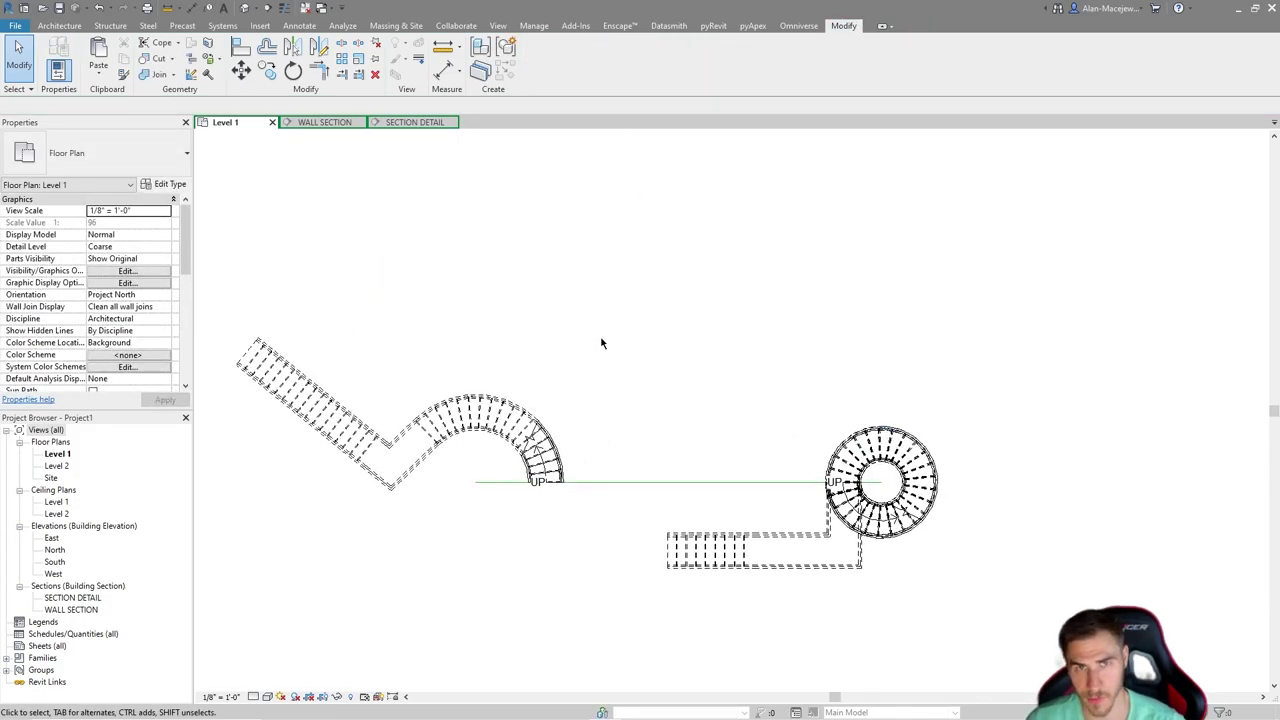
click(245, 7)
shift+middle_drag(700, 450, 773, 490)
scroll(773, 490, up, 2)
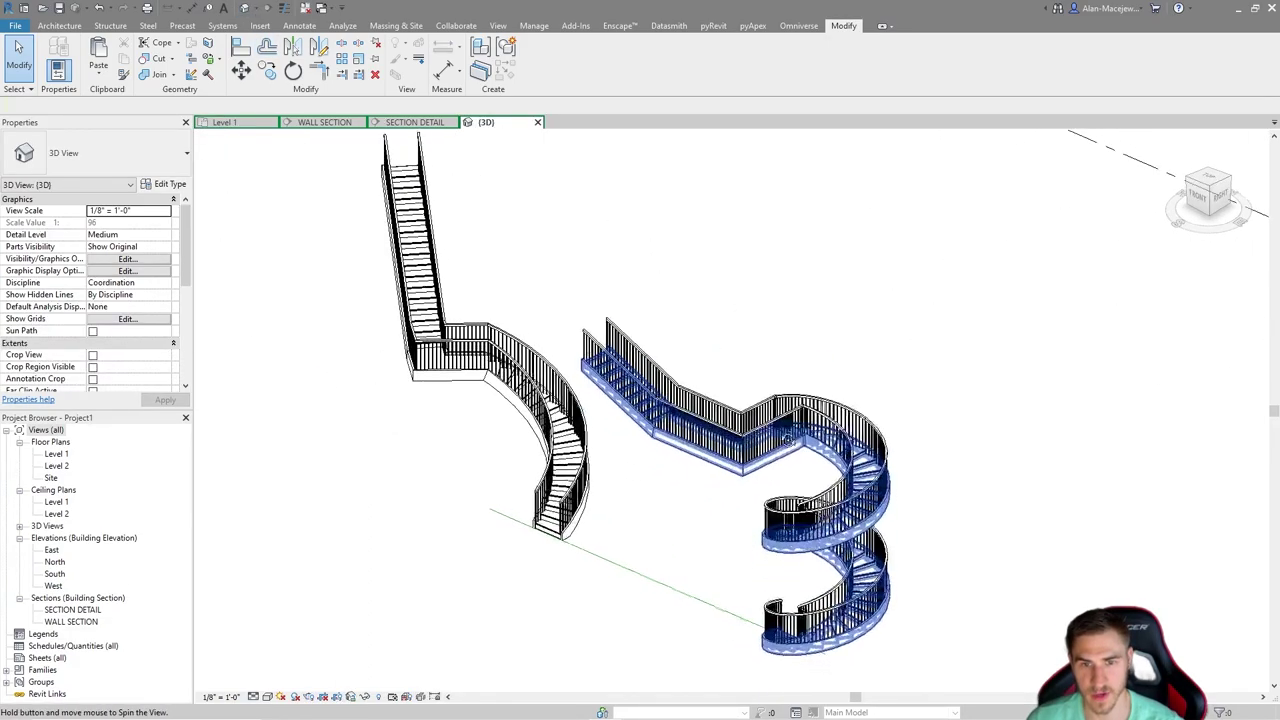
shift+middle_drag(955, 472, 987, 483)
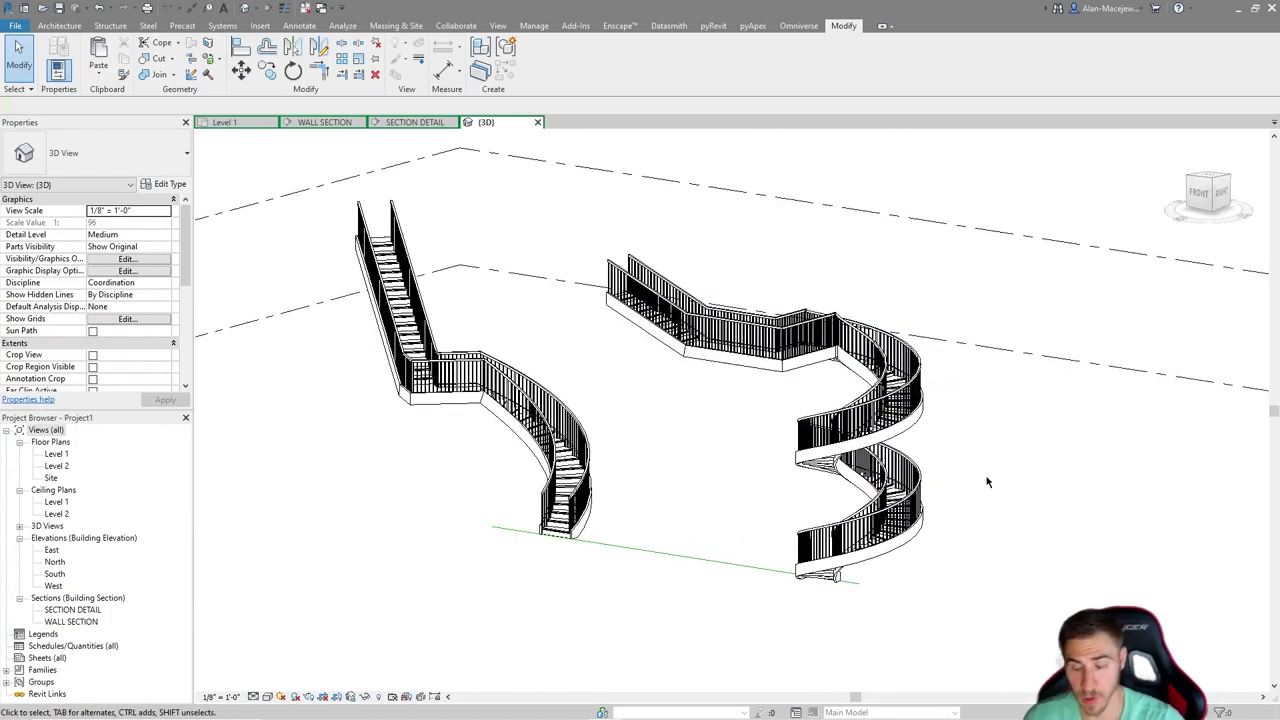
click(916, 480)
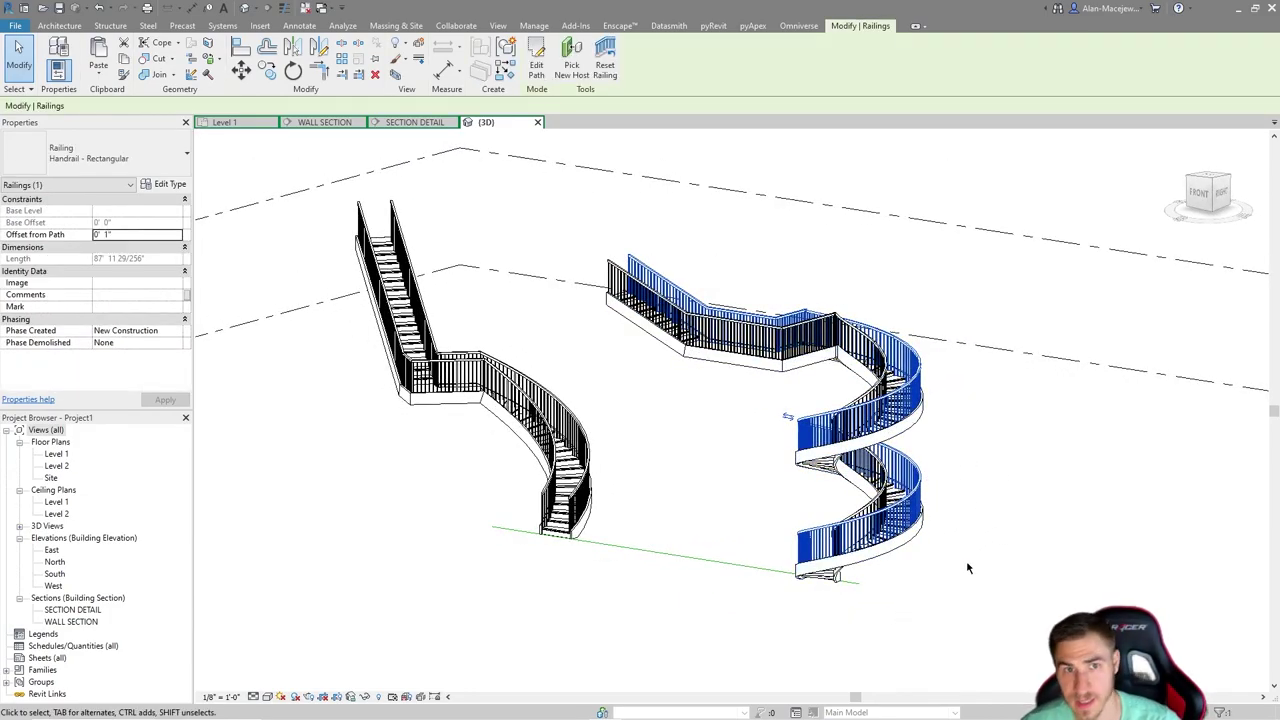
shift+middle_drag(968, 568, 640, 480)
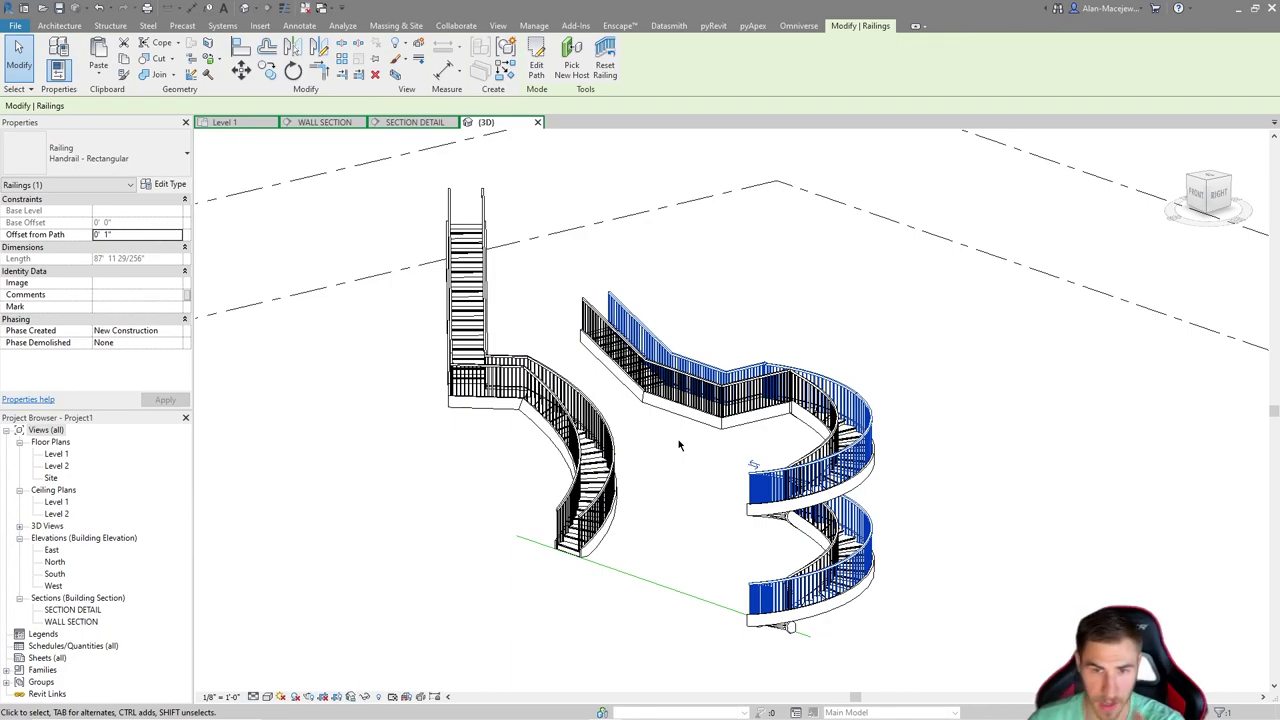
click(822, 289)
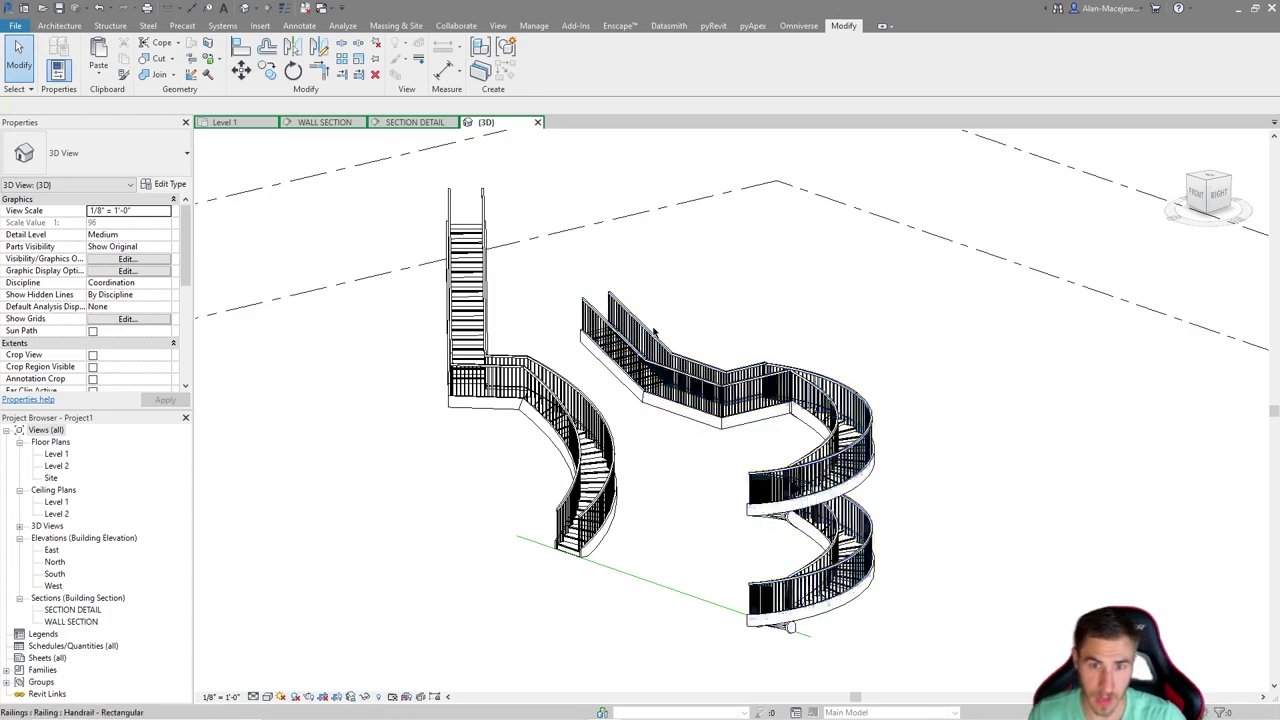
shift+middle_drag(929, 349, 911, 414)
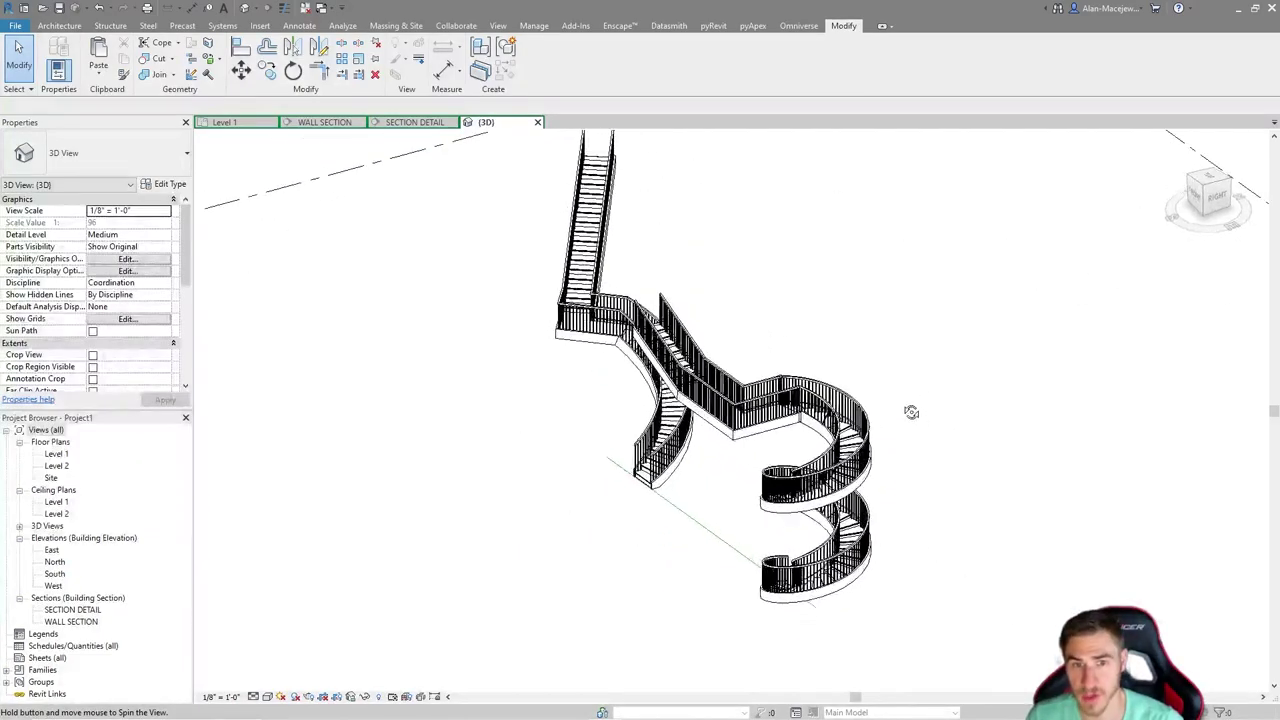
shift+middle_drag(894, 508, 934, 457)
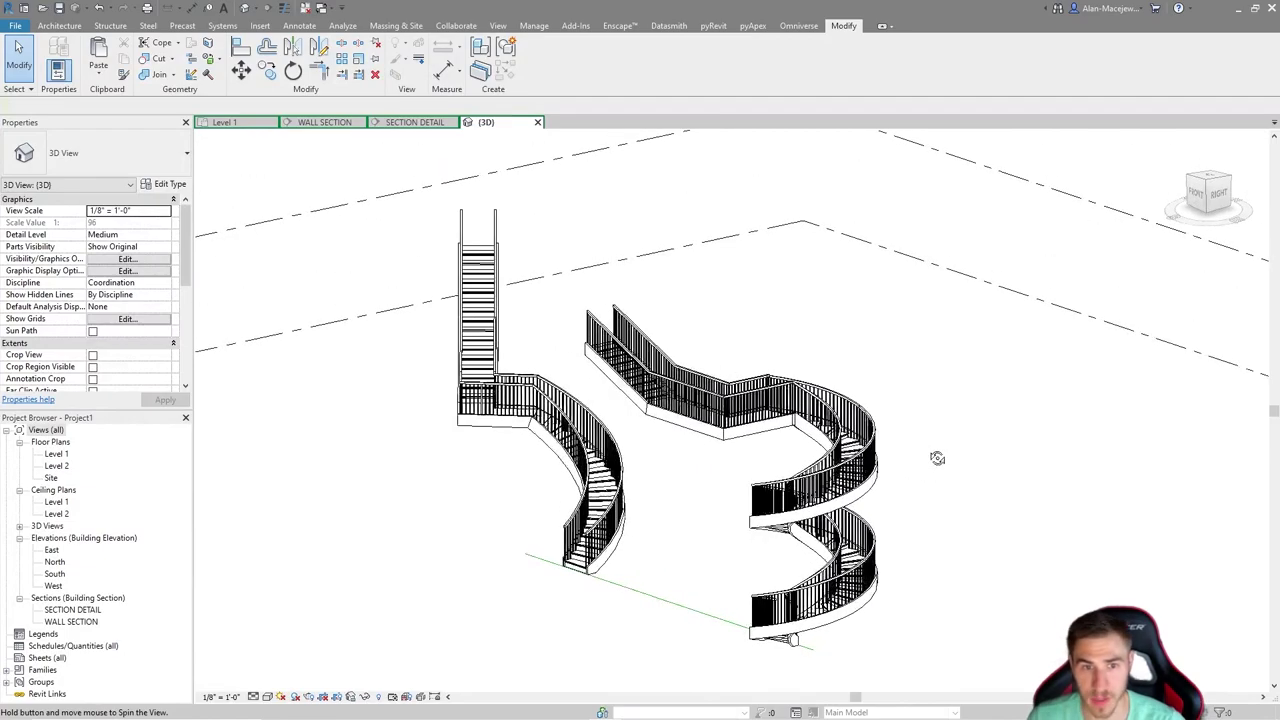
shift+middle_drag(966, 512, 939, 498)
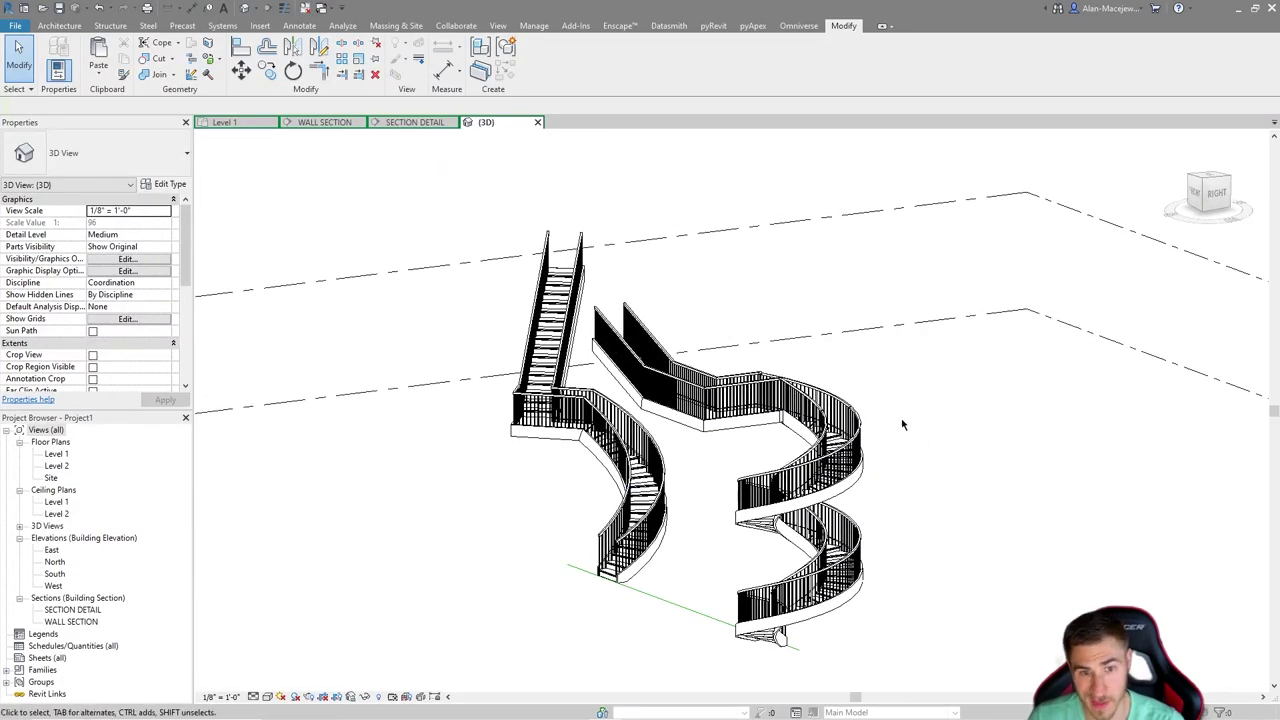